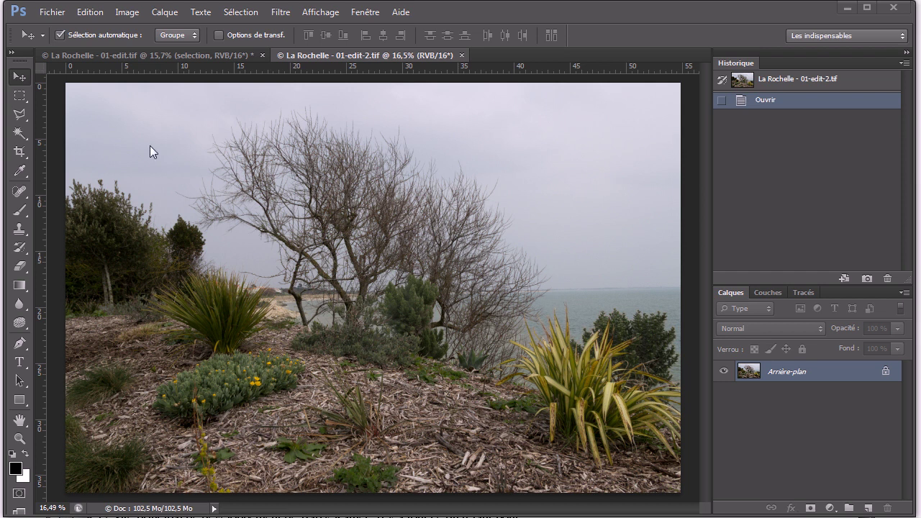
- Examine the finished La Rochelle edit, checking the tree branches against the replaced sunset sky
{"action": "left_click", "coordinate": [142, 57]}
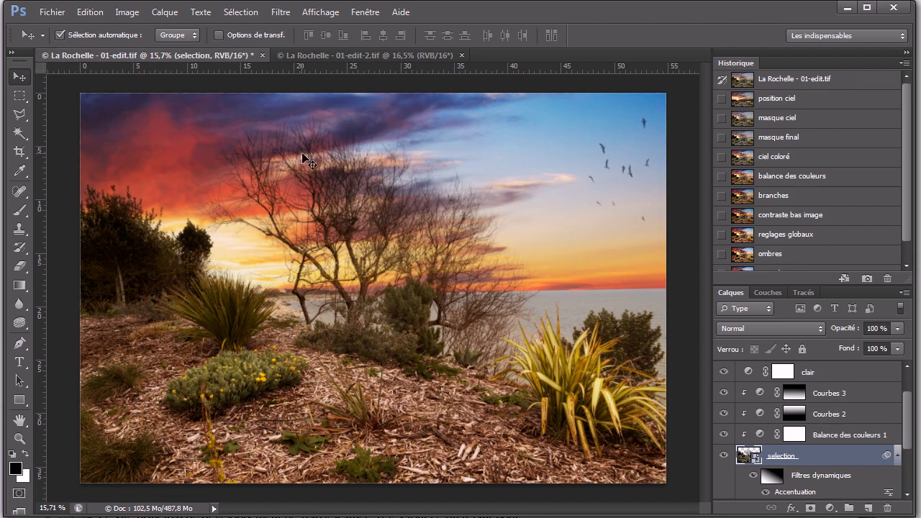
{"action": "scroll", "coordinate": [412, 178], "scroll_direction": "up", "scroll_amount": 3}
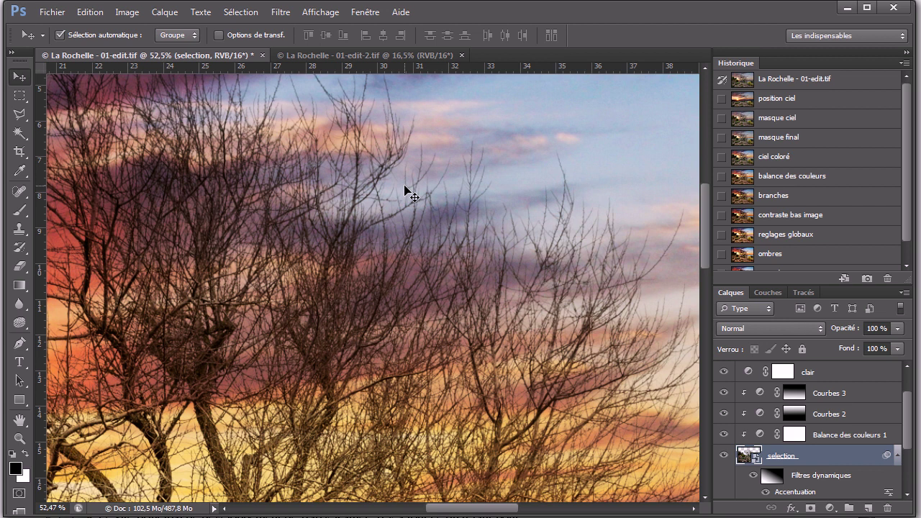
{"action": "scroll", "coordinate": [411, 194], "scroll_direction": "up", "scroll_amount": 1}
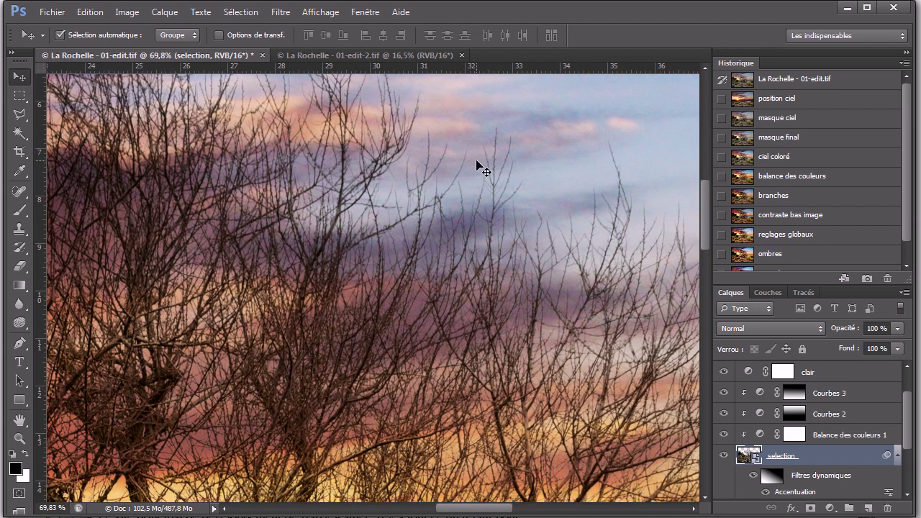
{"action": "scroll", "coordinate": [481, 167], "scroll_direction": "up", "scroll_amount": 1}
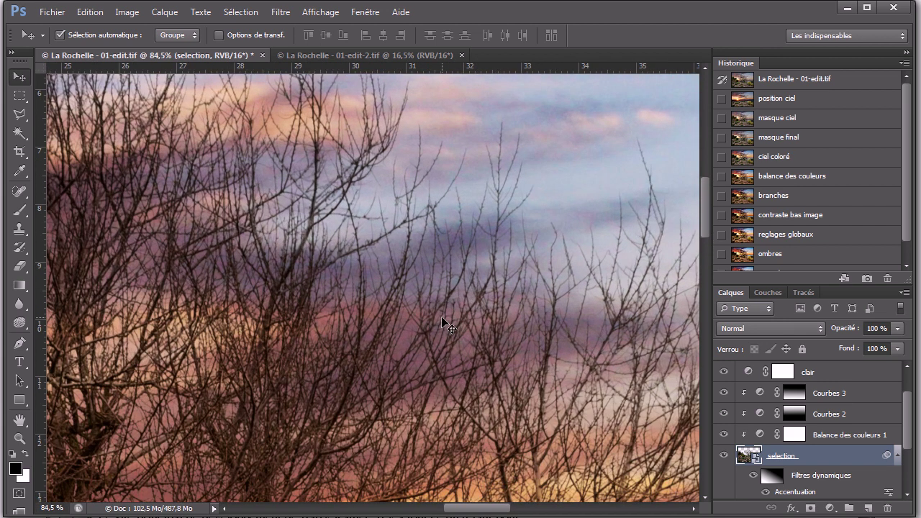
{"action": "scroll", "coordinate": [443, 318], "scroll_direction": "down", "scroll_amount": 5}
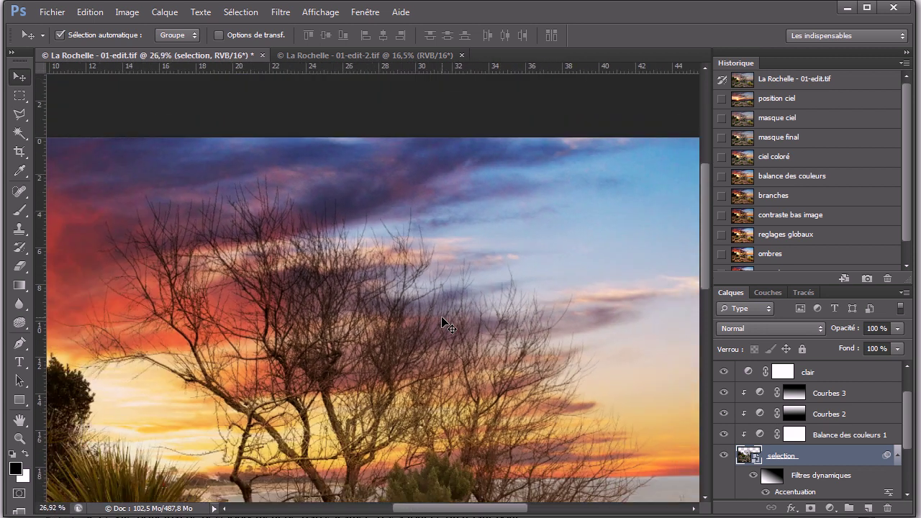
{"action": "scroll", "coordinate": [442, 319], "scroll_direction": "down", "scroll_amount": 1}
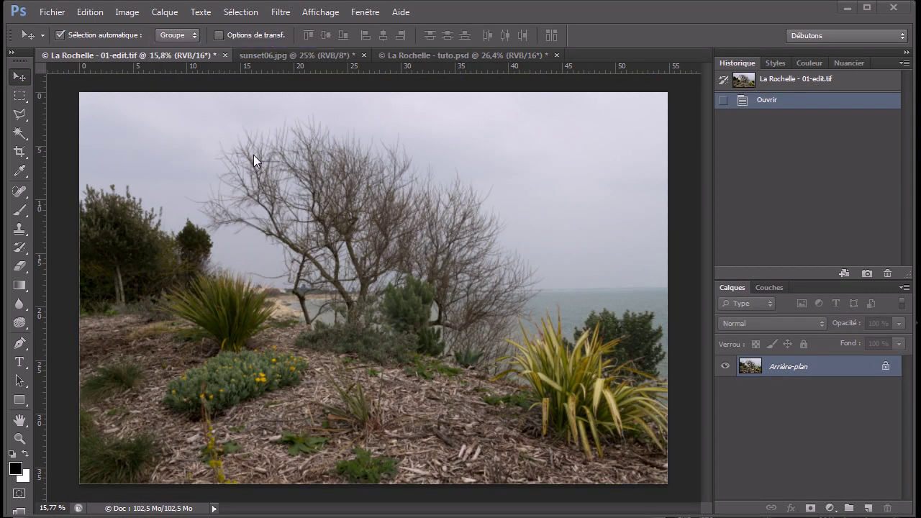
- Copy the sunset06.jpg sky into the La Rochelle - 01-edit.tif photo and align it with the photo's upper-left corner
{"action": "left_click", "coordinate": [293, 55]}
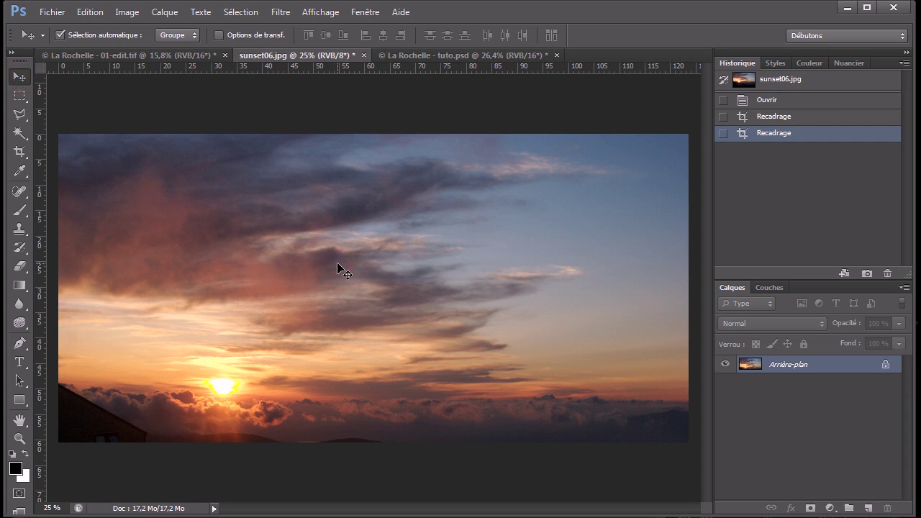
{"action": "left_click_drag", "start_coordinate": [337, 268], "coordinate": [262, 195]}
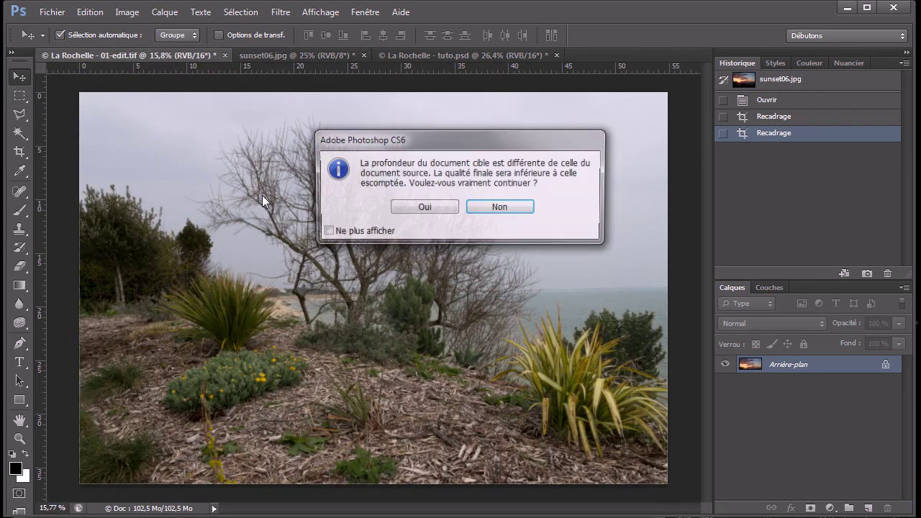
{"action": "left_click", "coordinate": [442, 209]}
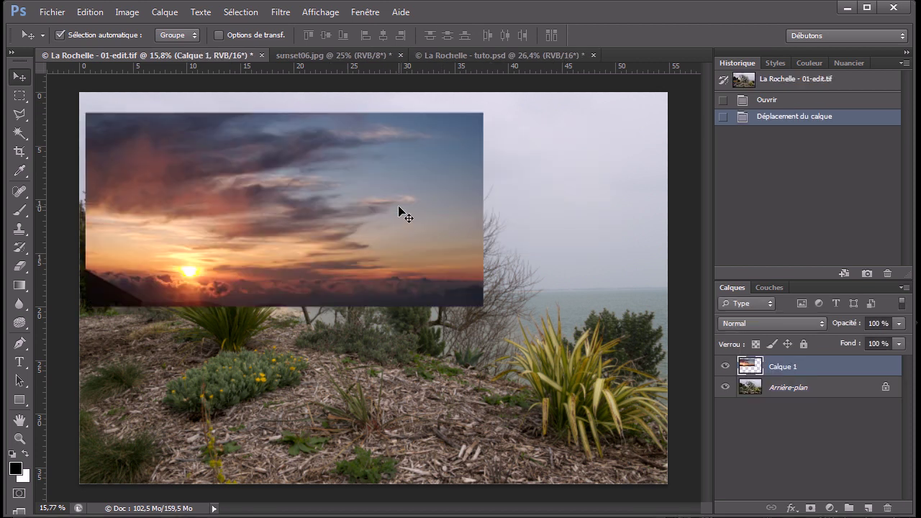
{"action": "left_click_drag", "start_coordinate": [401, 210], "coordinate": [488, 220]}
{"action": "left_click_drag", "start_coordinate": [485, 264], "coordinate": [395, 243]}
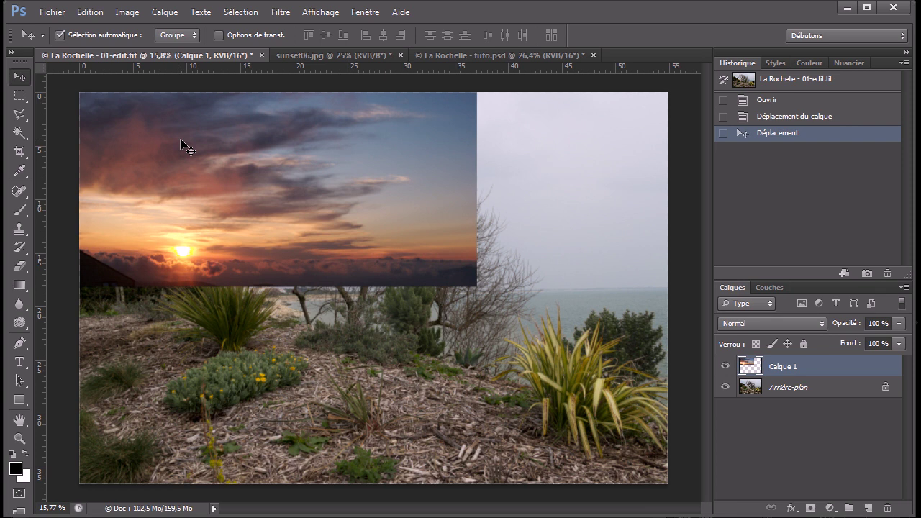
- Free-transform the sky layer to about 152% width and 144% height so it extends past the photo's upper and right edges
{"action": "key", "text": "ctrl+t"}
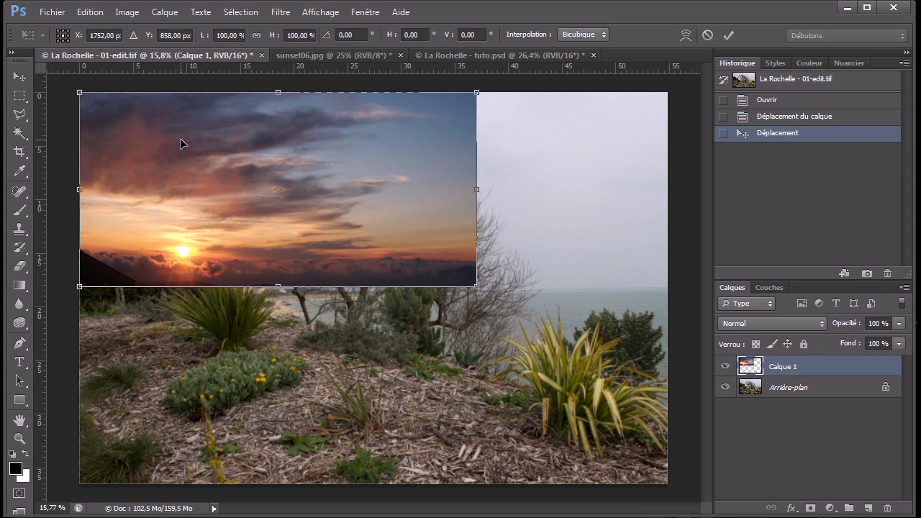
{"action": "left_click_drag", "start_coordinate": [477, 189], "coordinate": [667, 190]}
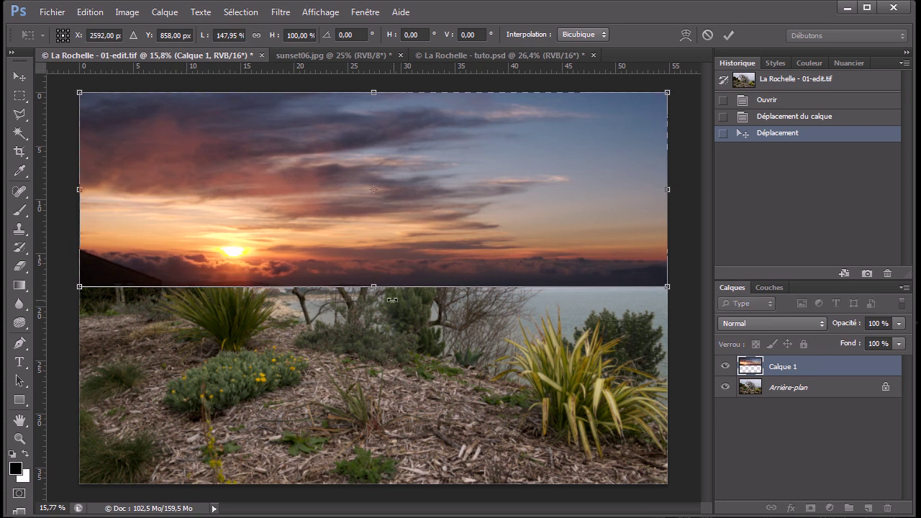
{"action": "left_click_drag", "start_coordinate": [373, 287], "coordinate": [372, 357]}
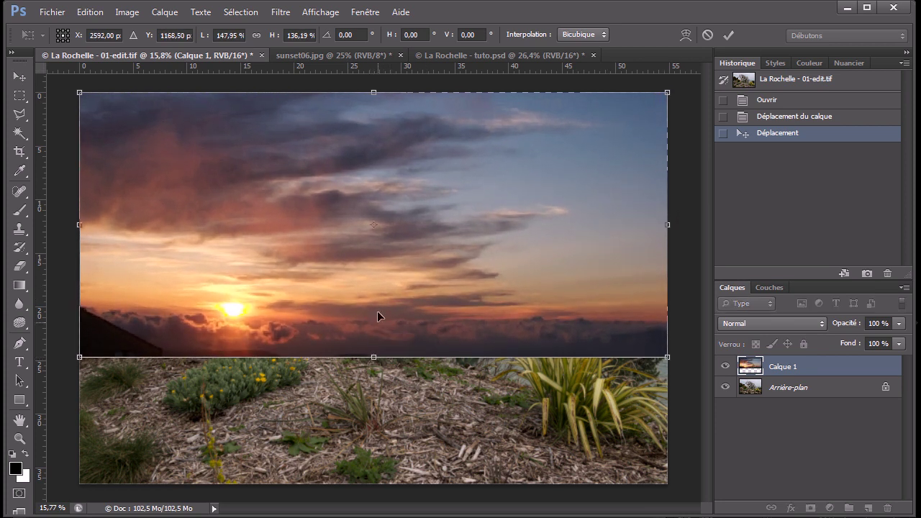
{"action": "left_click_drag", "start_coordinate": [373, 92], "coordinate": [374, 77]}
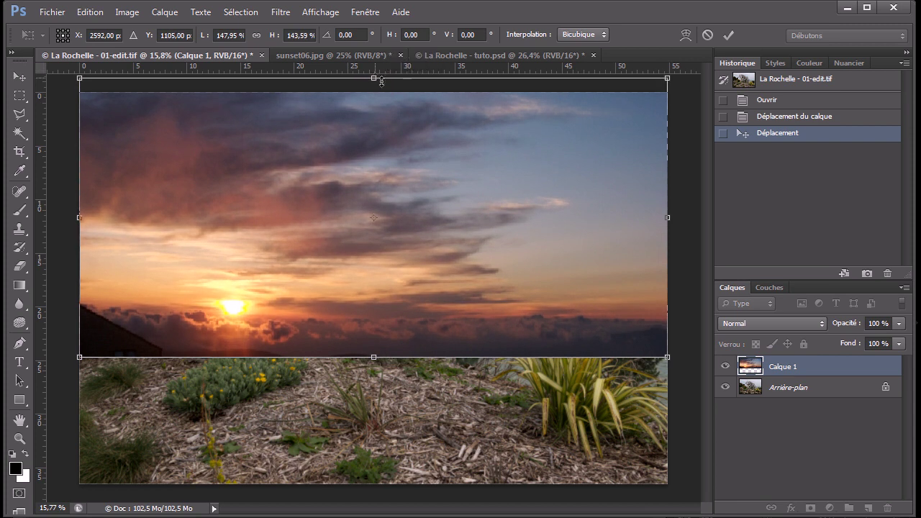
{"action": "left_click_drag", "start_coordinate": [667, 217], "coordinate": [684, 217]}
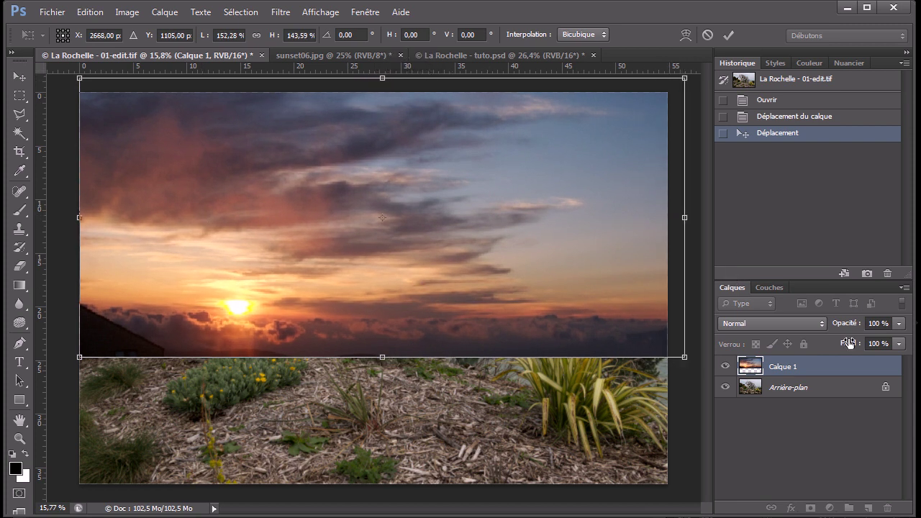
- With the sky layer at 52% opacity, rotate it to -2.42°, move its horizon onto the sea's horizon and apply the transformation
{"action": "left_click_drag", "start_coordinate": [849, 327], "coordinate": [815, 323]}
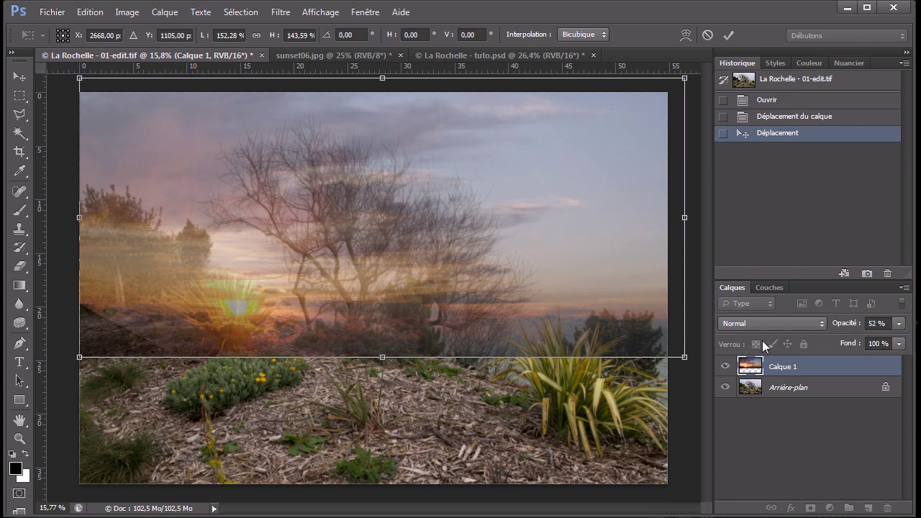
{"action": "left_click_drag", "start_coordinate": [613, 323], "coordinate": [626, 294]}
{"action": "scroll", "coordinate": [612, 293], "scroll_direction": "up", "scroll_amount": 3}
{"action": "scroll", "coordinate": [632, 279], "scroll_direction": "up", "scroll_amount": 1}
{"action": "left_click_drag", "start_coordinate": [560, 508], "coordinate": [580, 508]}
{"action": "left_click_drag", "start_coordinate": [669, 394], "coordinate": [671, 368]}
{"action": "left_click_drag", "start_coordinate": [470, 303], "coordinate": [515, 321]}
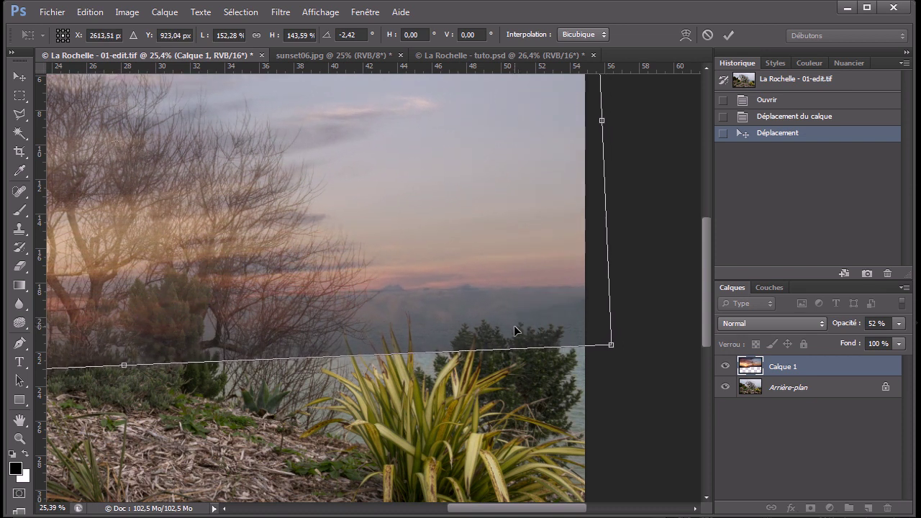
{"action": "scroll", "coordinate": [500, 335], "scroll_direction": "down", "scroll_amount": 3}
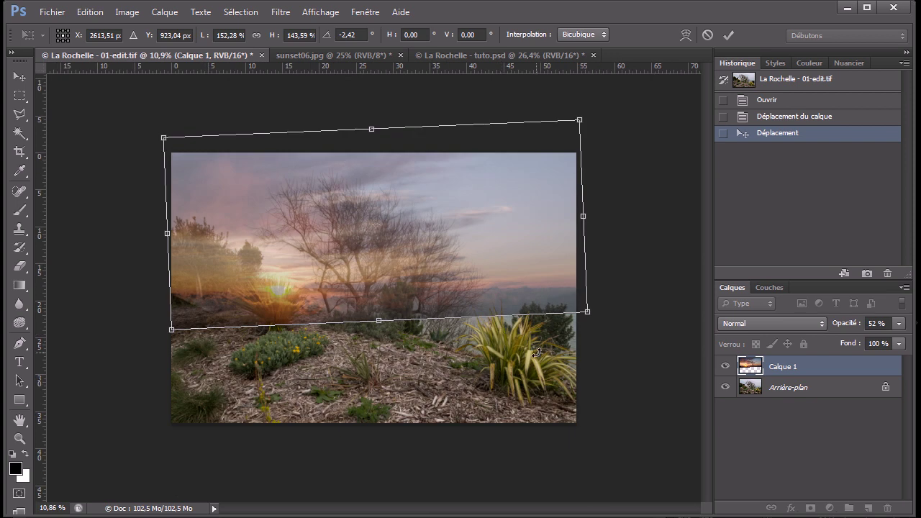
{"action": "key", "text": "Return"}
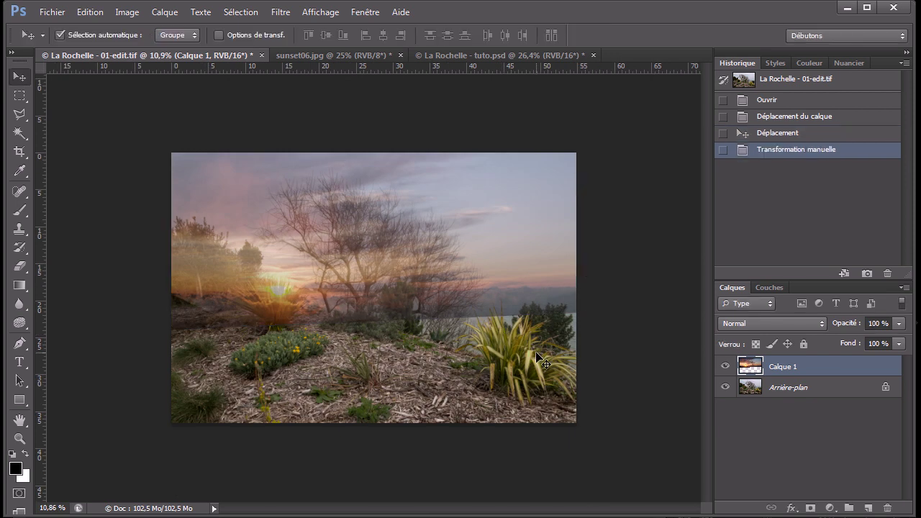
- Restore the sky layer's opacity to 100% and save a history snapshot named "poition ciel"
{"action": "left_click_drag", "start_coordinate": [849, 324], "coordinate": [907, 322]}
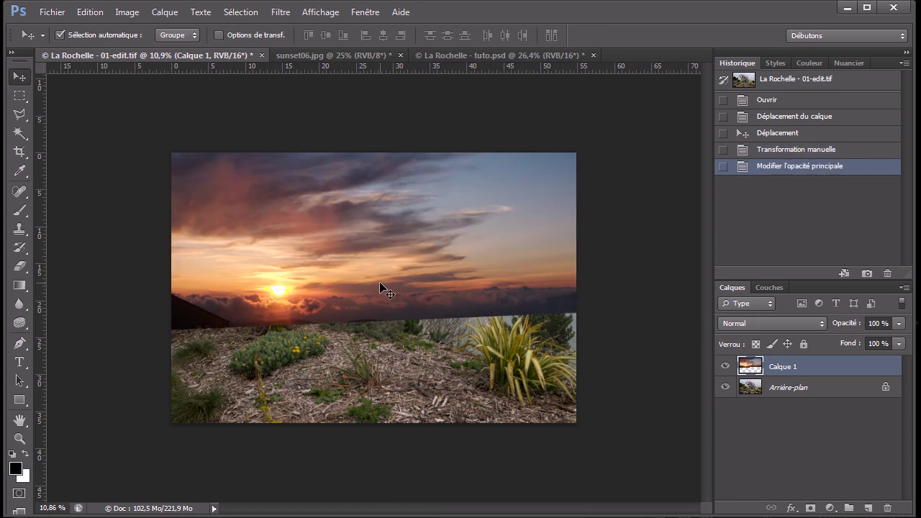
{"action": "left_click", "coordinate": [867, 273]}
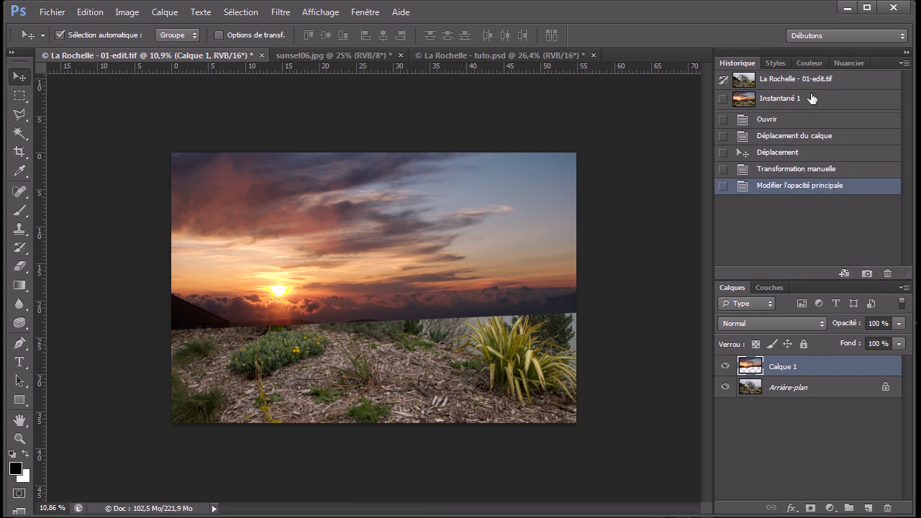
{"action": "double_click", "coordinate": [782, 97]}
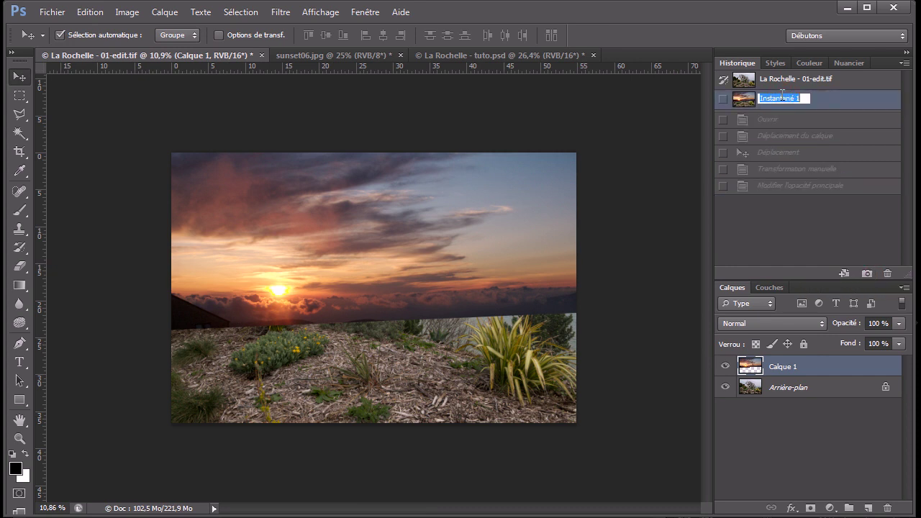
{"action": "type", "text": "poition ciel"}
{"action": "key", "text": "Return"}
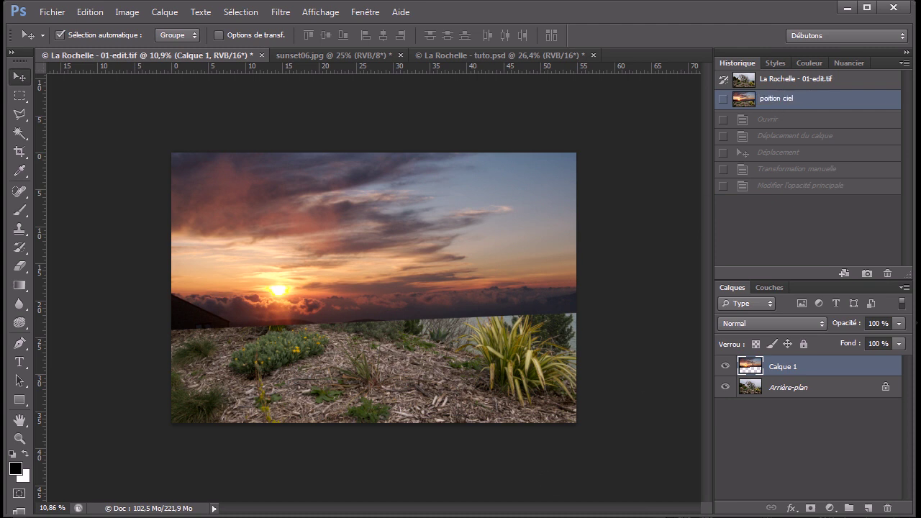
- Duplicate the Arrière-plan layer and place the copy above the sky layer
{"action": "key", "text": "ctrl+0"}
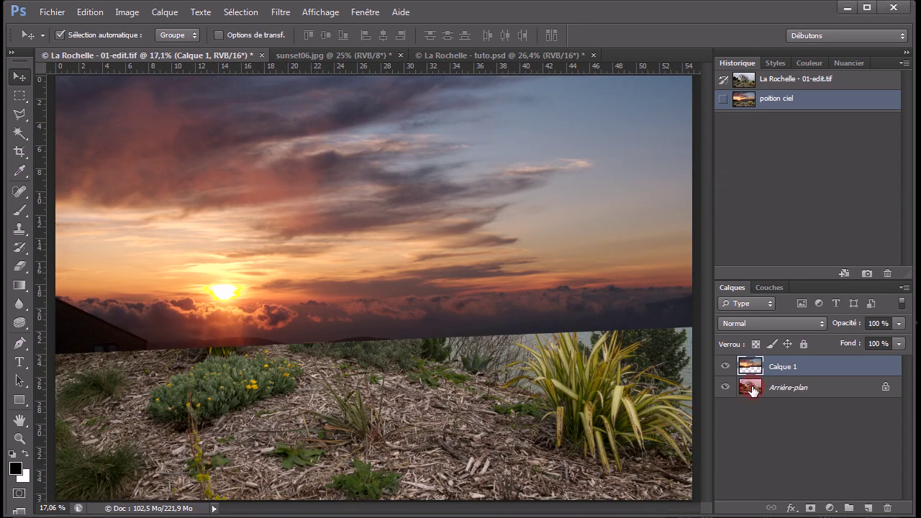
{"action": "left_click", "coordinate": [751, 389]}
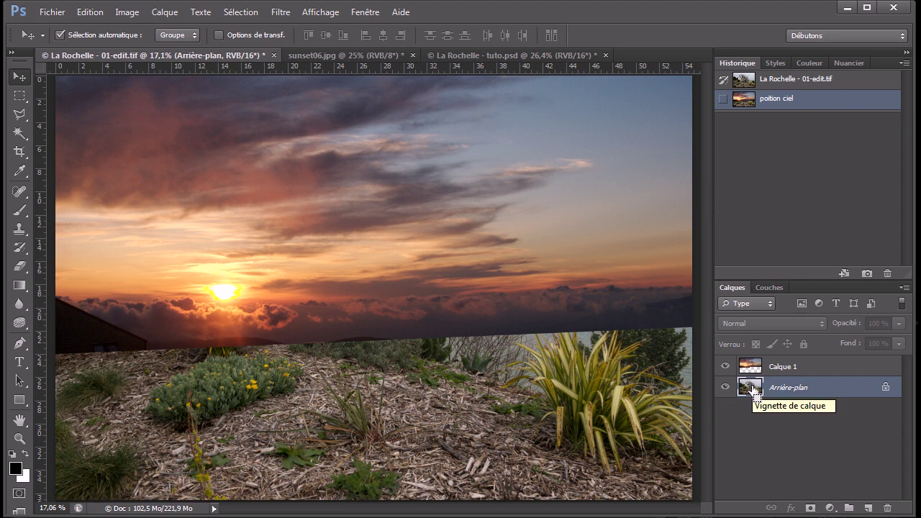
{"action": "key", "text": "ctrl+j"}
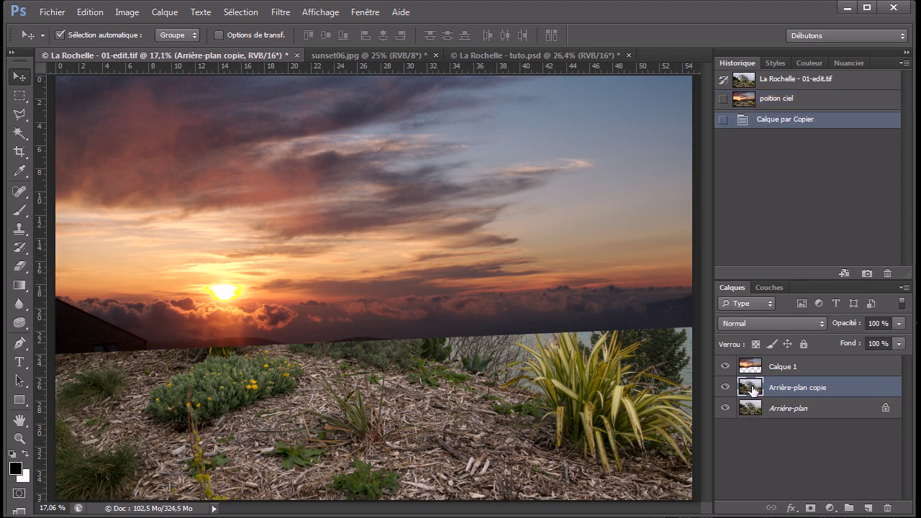
{"action": "left_click_drag", "start_coordinate": [755, 388], "coordinate": [761, 366]}
- Rename the background copy as "selection" and the sky layer as "ciel"
{"action": "double_click", "coordinate": [783, 367]}
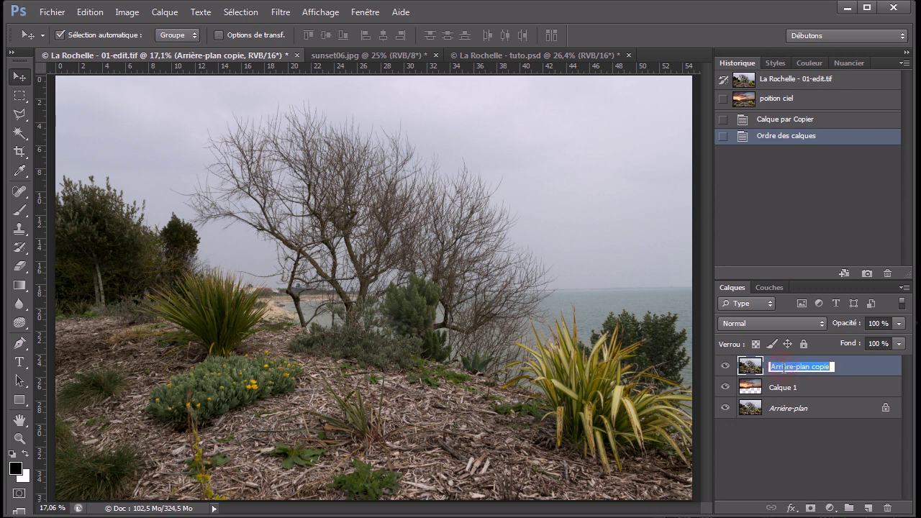
{"action": "type", "text": "se"}
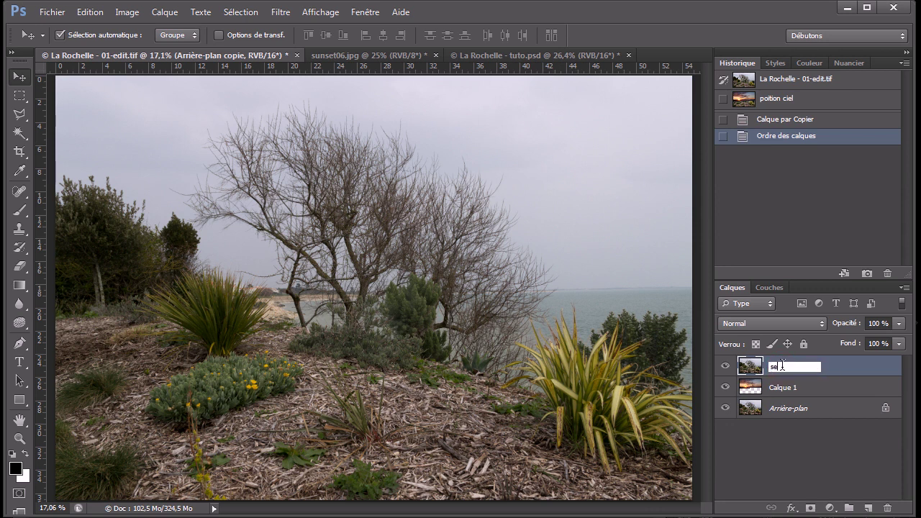
{"action": "type", "text": "lection"}
{"action": "double_click", "coordinate": [782, 387]}
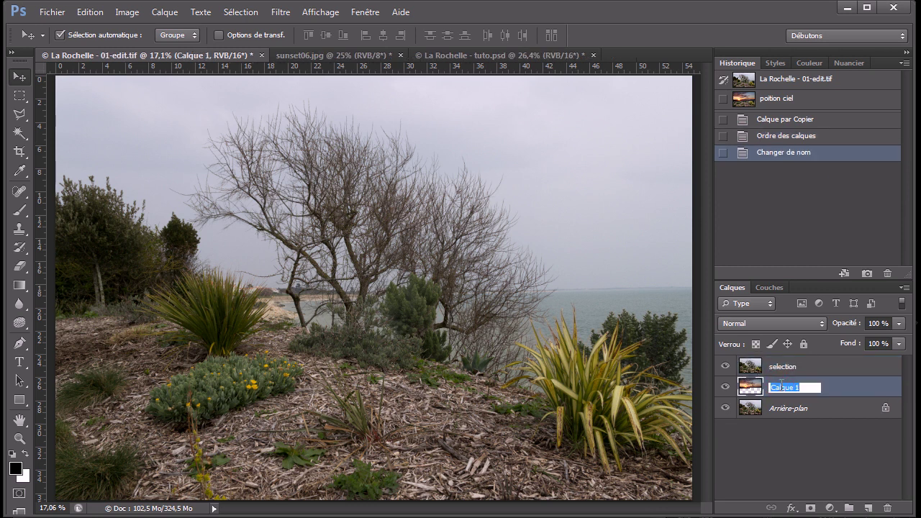
{"action": "type", "text": "ciel"}
{"action": "key", "text": "Return"}
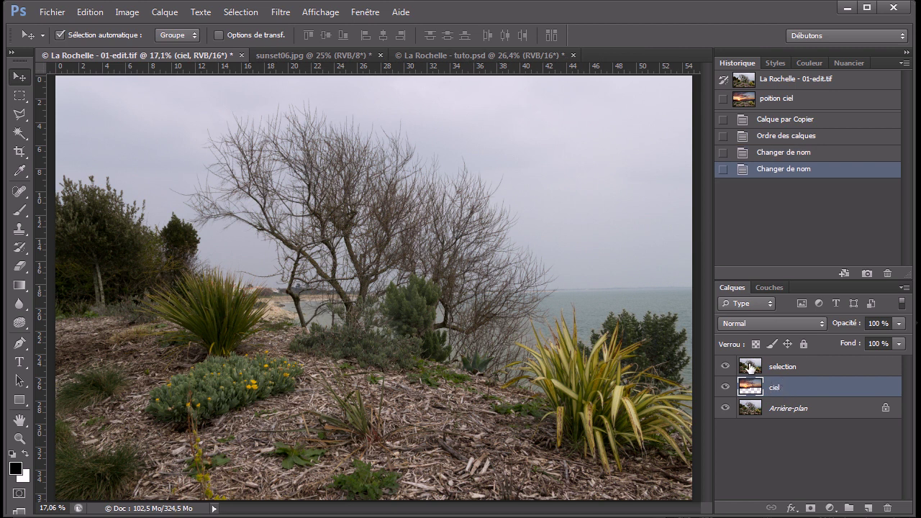
- View the selection layer's red, green and blue channels one by one to compare contrast between branches and sky
{"action": "left_click", "coordinate": [751, 367]}
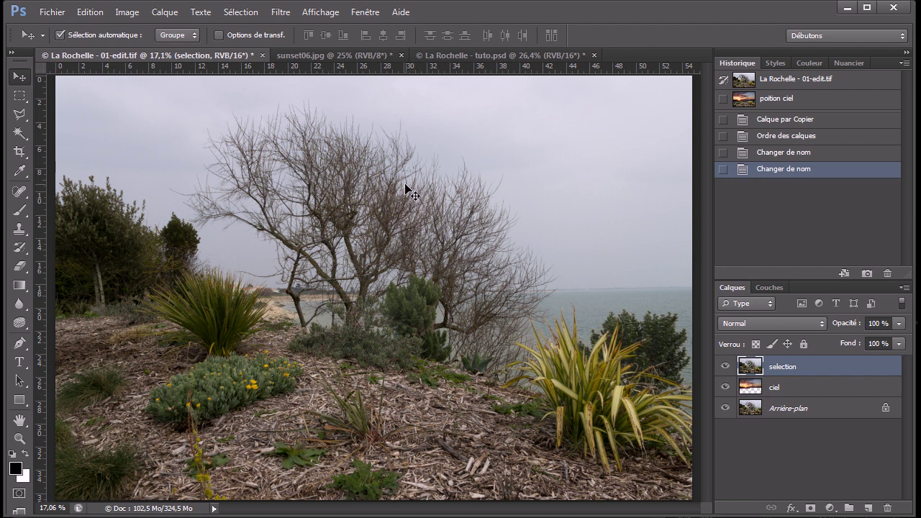
{"action": "left_click", "coordinate": [761, 286]}
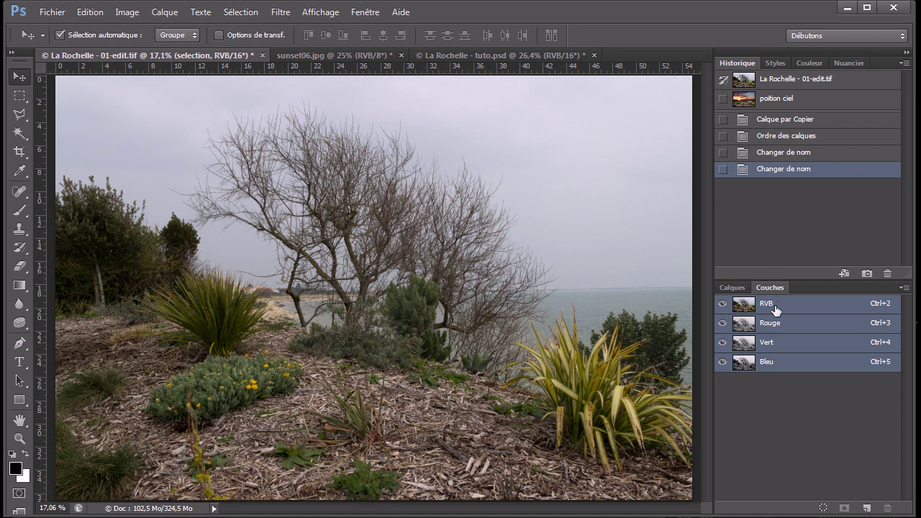
{"action": "left_click", "coordinate": [781, 324]}
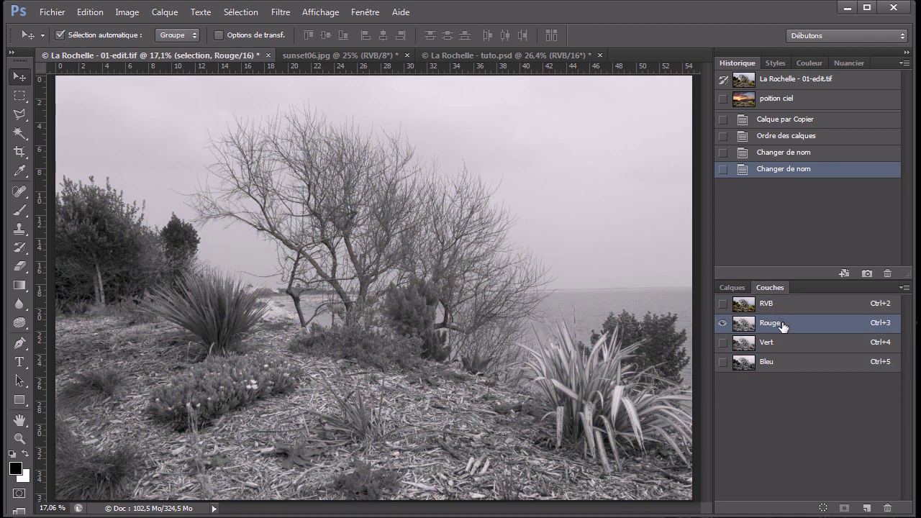
{"action": "left_click", "coordinate": [782, 342]}
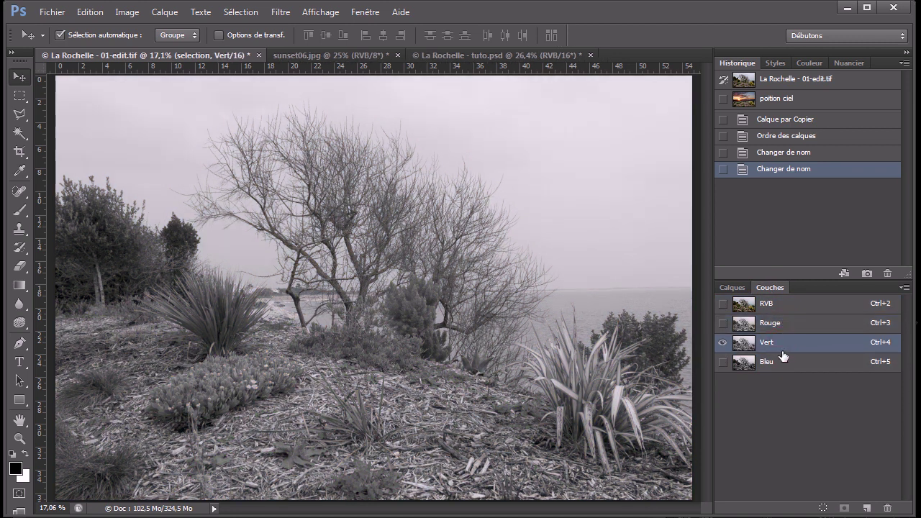
{"action": "left_click", "coordinate": [782, 362]}
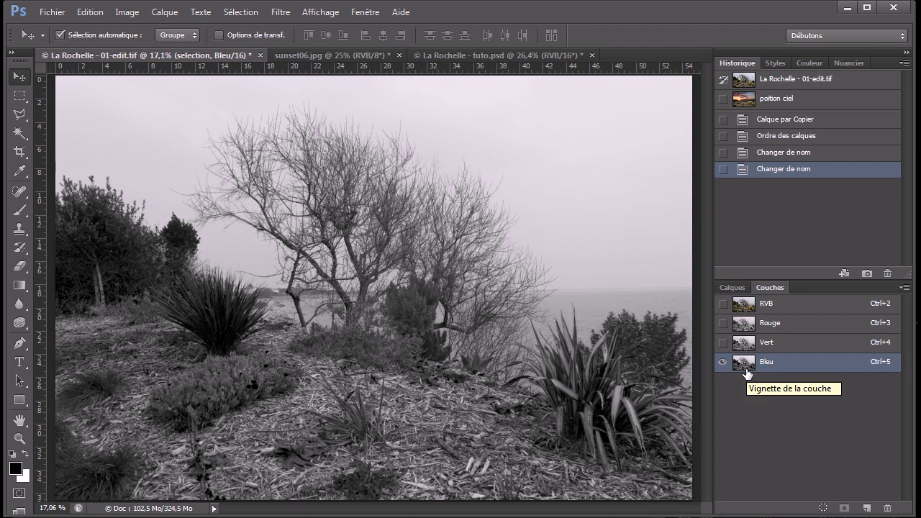
- Select the entire blue channel of the selection layer and copy it
{"action": "left_click", "coordinate": [245, 12]}
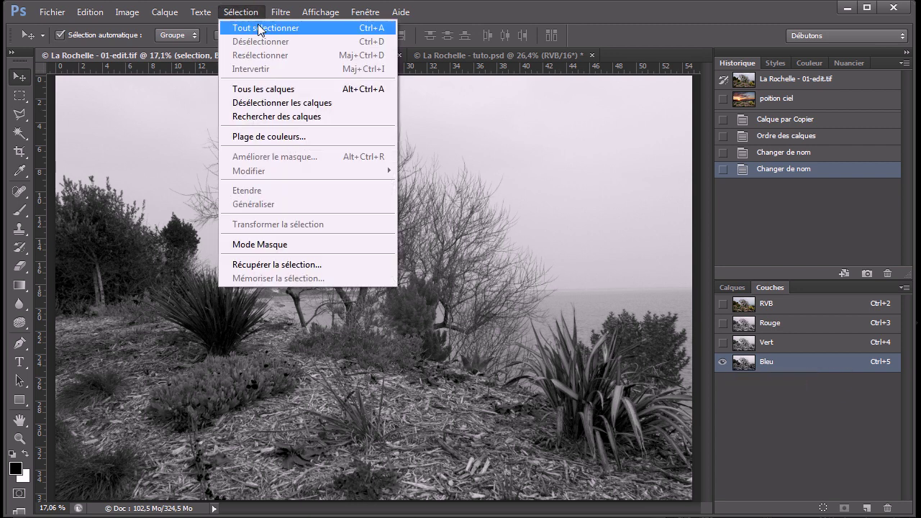
{"action": "left_click", "coordinate": [259, 28]}
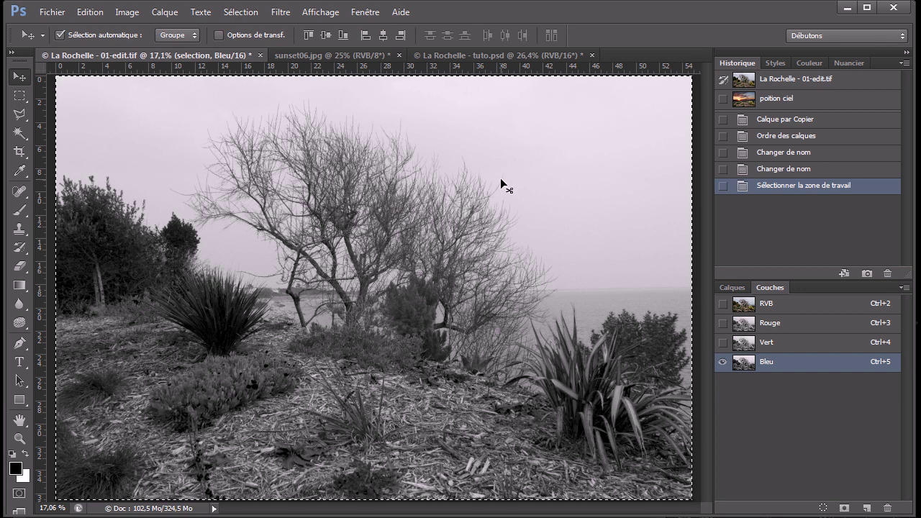
{"action": "left_click", "coordinate": [98, 12]}
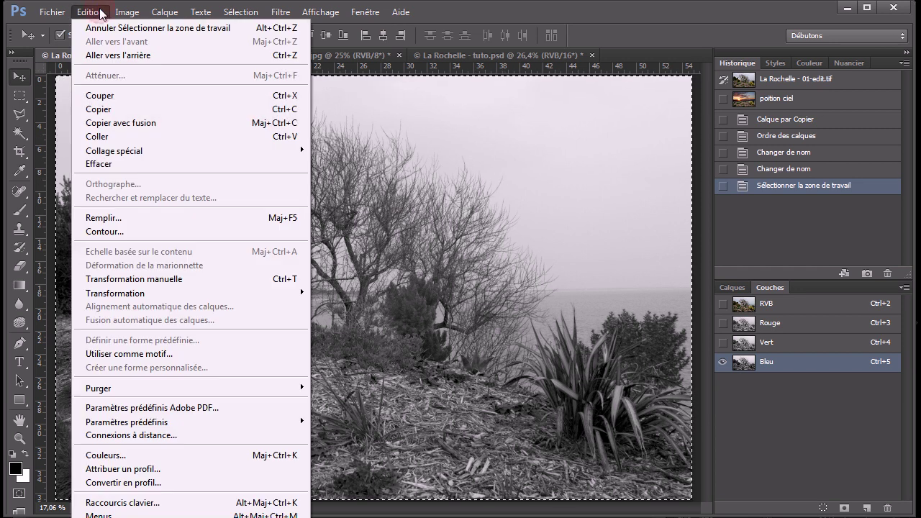
{"action": "left_click", "coordinate": [103, 109]}
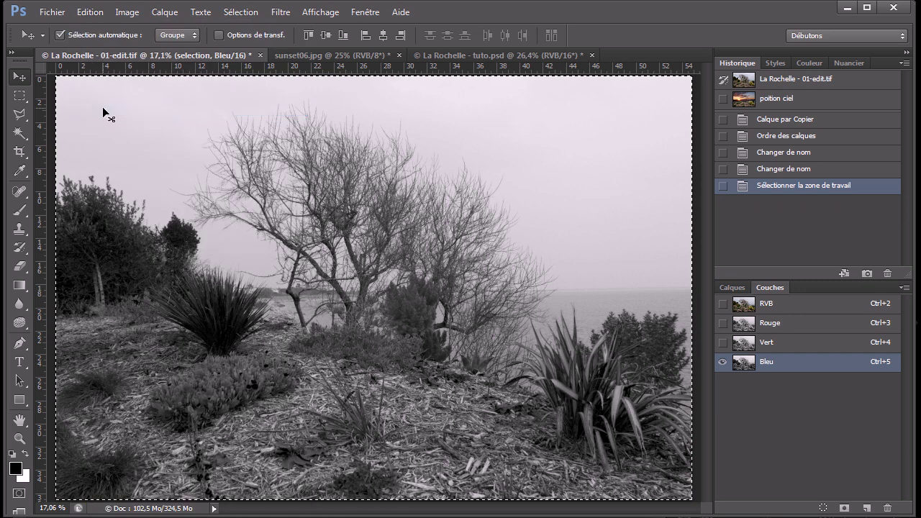
- Return to the RVB composite and add a layer mask to the selection layer
{"action": "left_click", "coordinate": [768, 304]}
{"action": "left_click", "coordinate": [734, 287]}
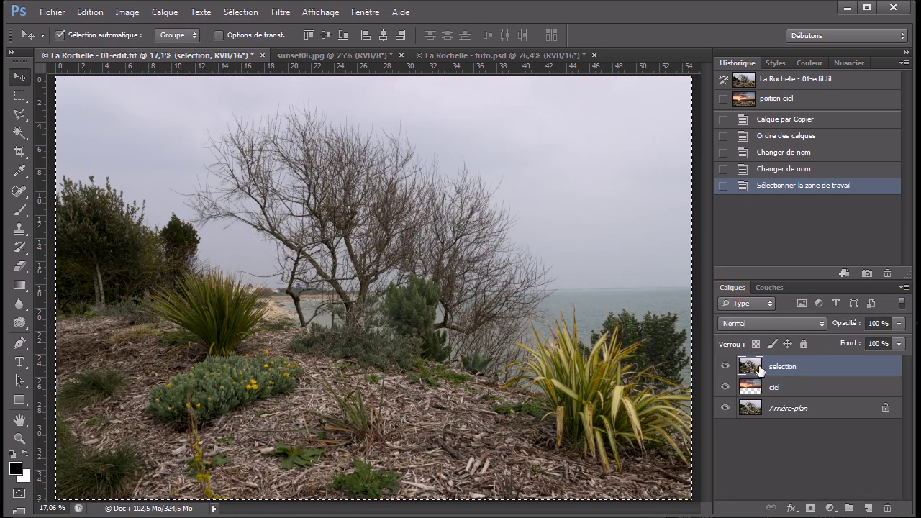
{"action": "left_click", "coordinate": [811, 508]}
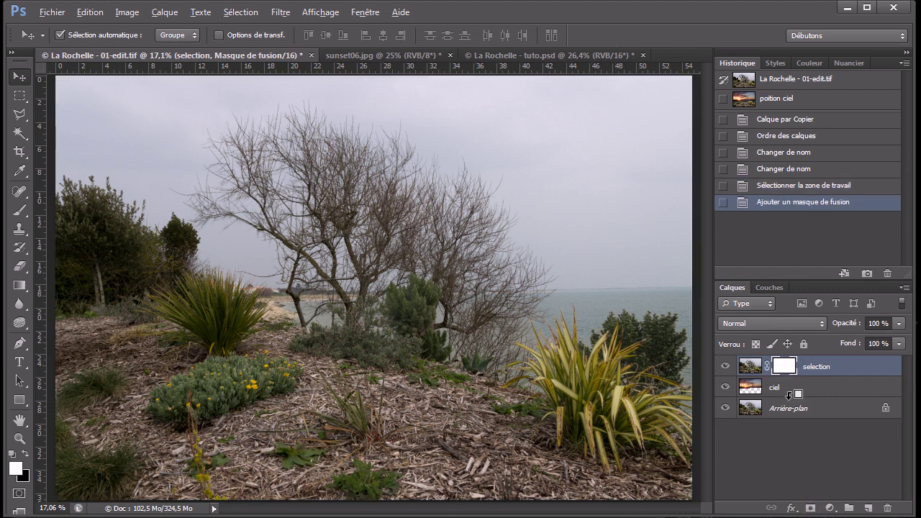
- Paste the copied blue channel into the selection layer's mask, invert it to a negative, and return to the image view
{"action": "left_click", "coordinate": [789, 369], "text": "alt"}
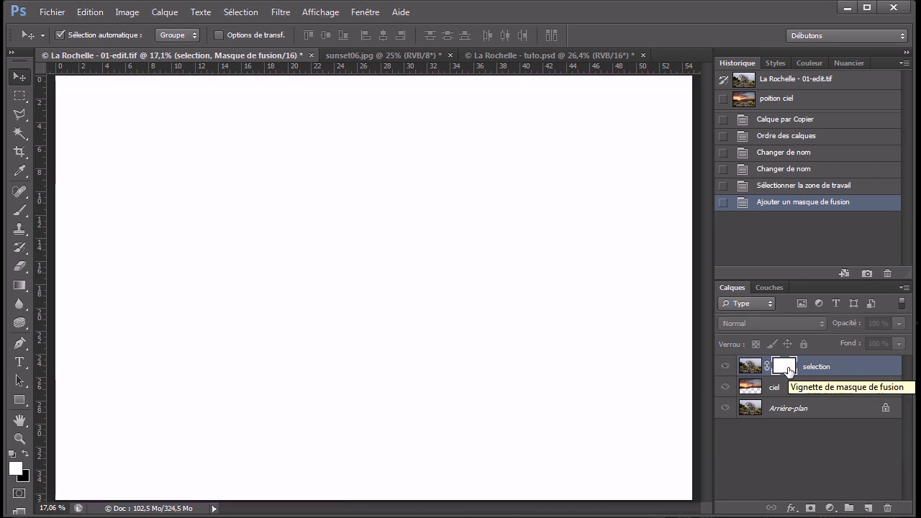
{"action": "key", "text": "ctrl+v"}
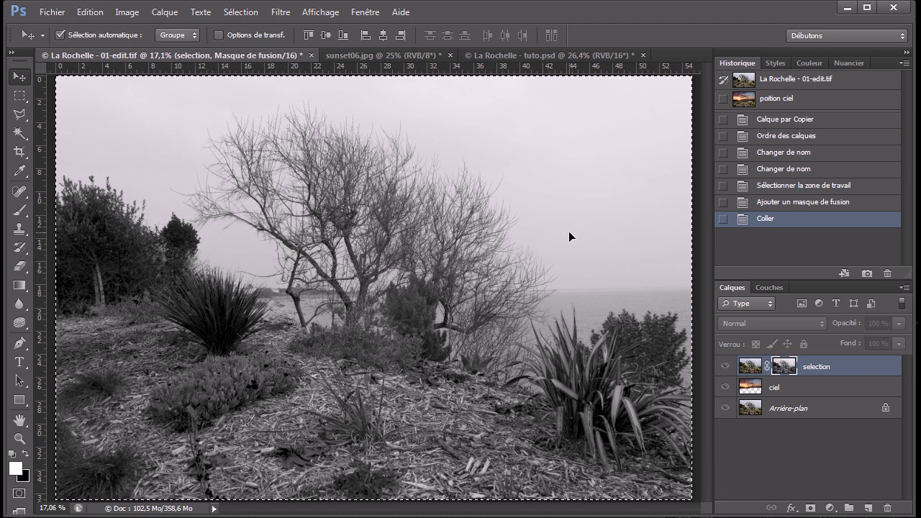
{"action": "key", "text": "ctrl+i"}
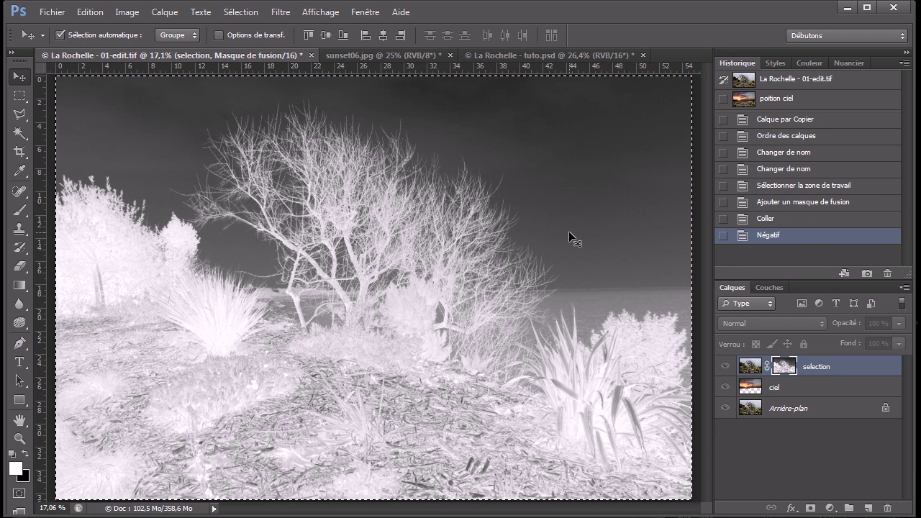
{"action": "left_click", "coordinate": [753, 375]}
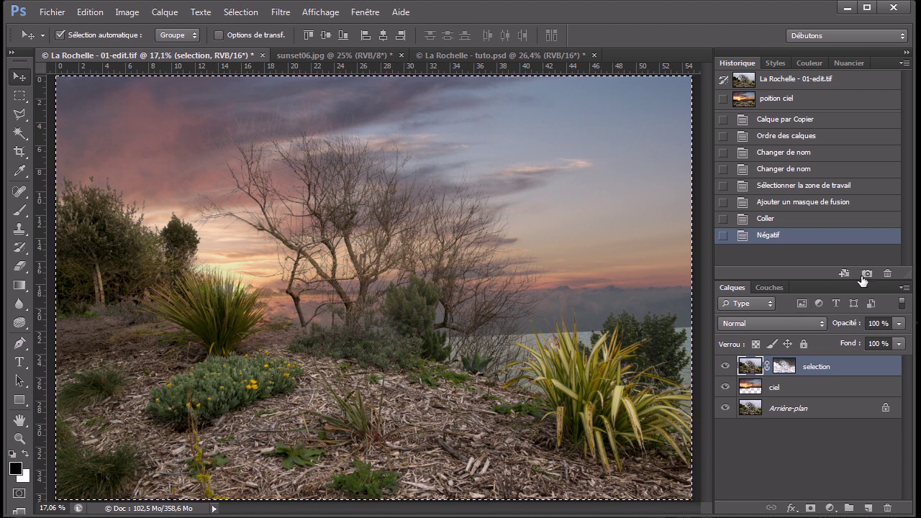
- Save a history snapshot named "masque ciel"
{"action": "left_click", "coordinate": [868, 274]}
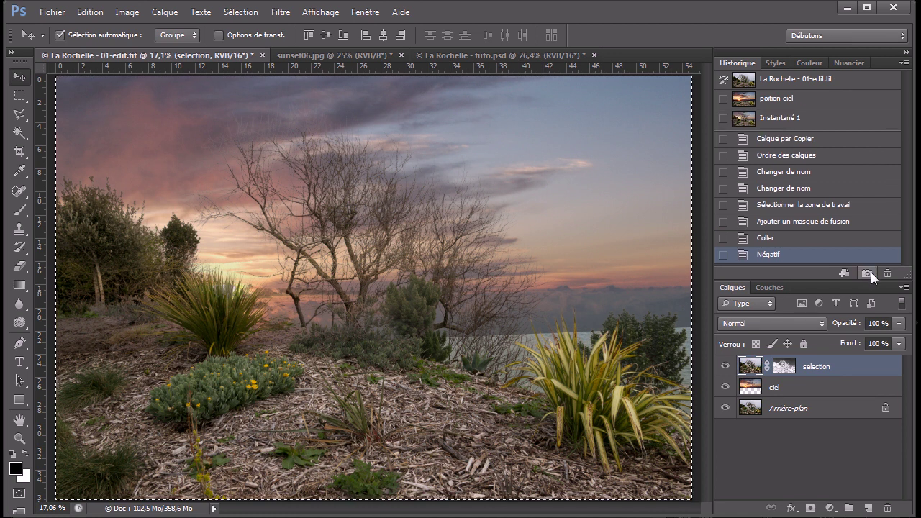
{"action": "double_click", "coordinate": [791, 117]}
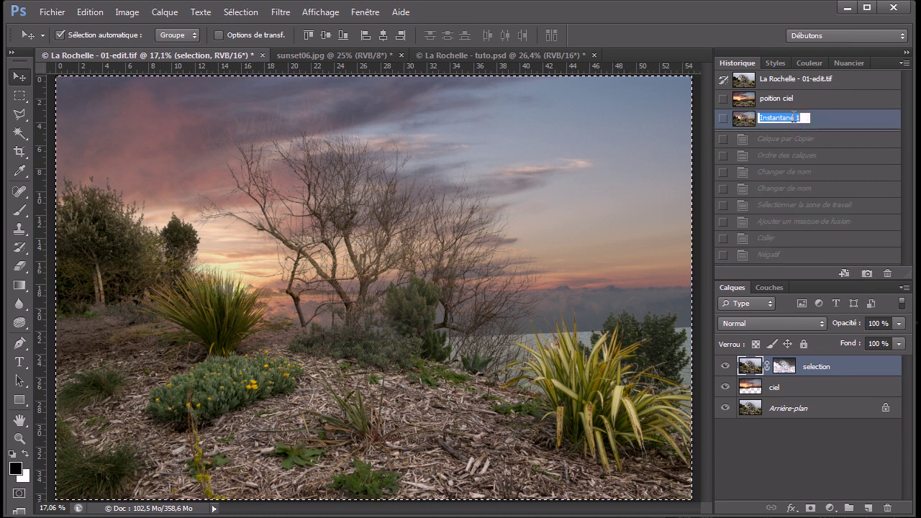
{"action": "type", "text": "masque"}
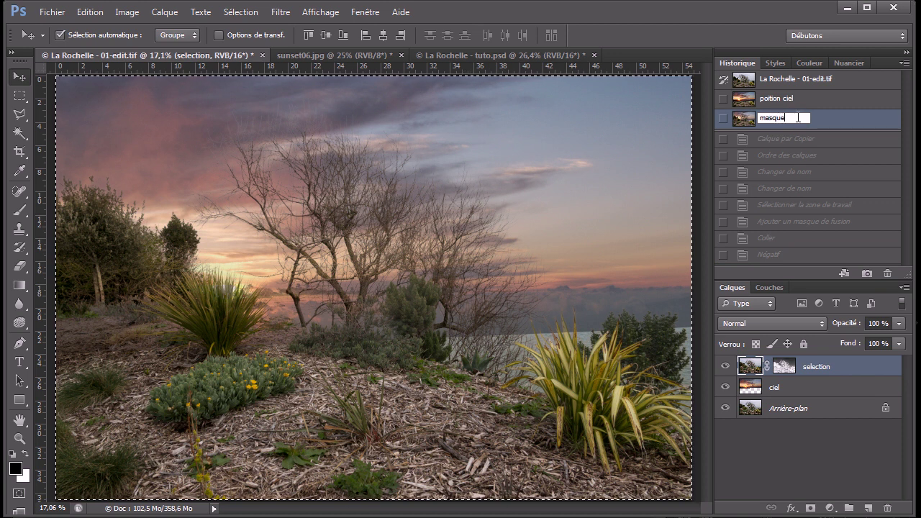
{"action": "type", "text": " ciel"}
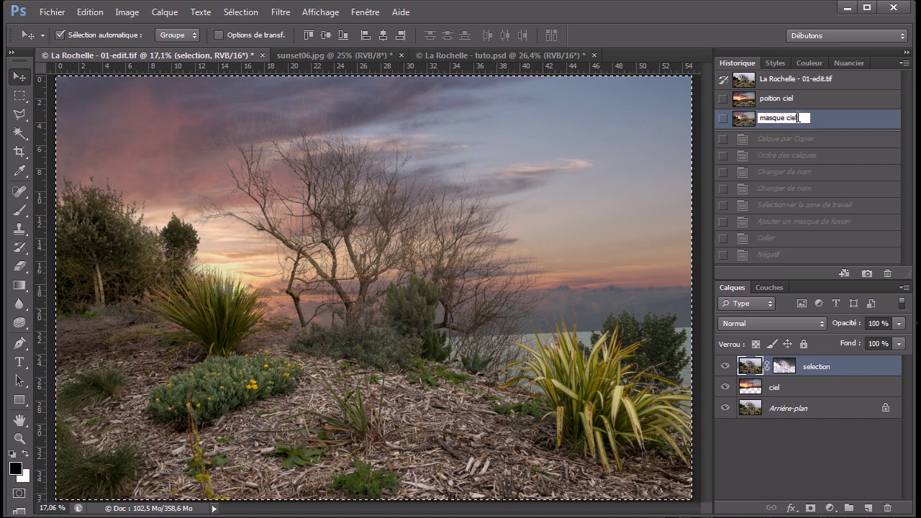
{"action": "key", "text": "Return"}
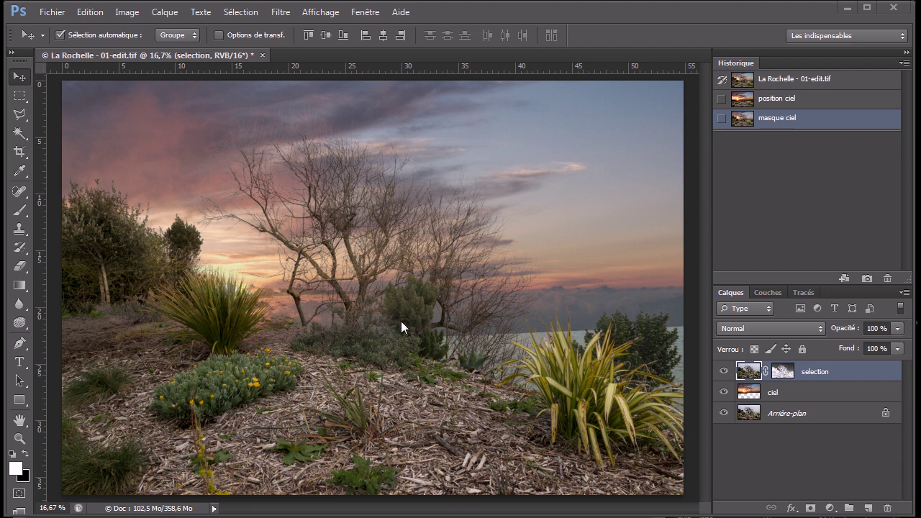
- Display the selection layer's mask, clear the active selection, and paint the foreground ground solid white with a large Brush at 100% opacity
{"action": "left_click", "coordinate": [781, 371], "text": "alt"}
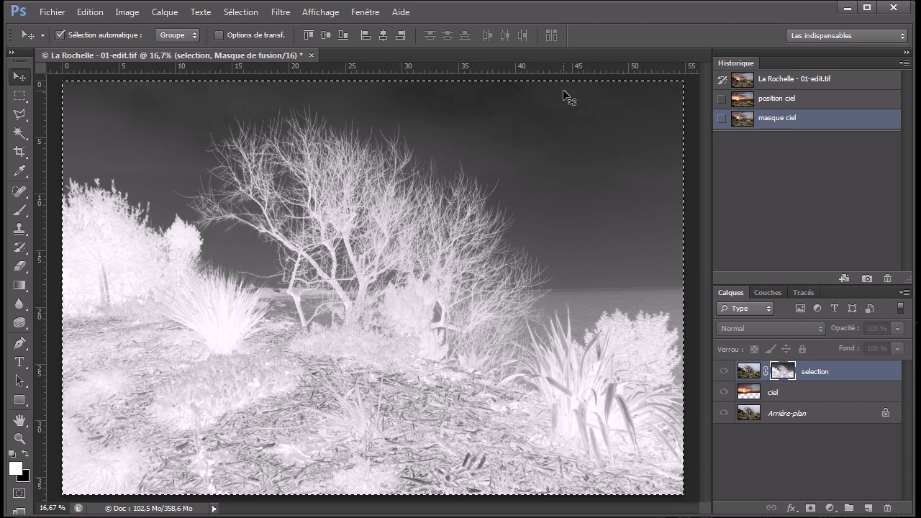
{"action": "key", "text": "ctrl+d"}
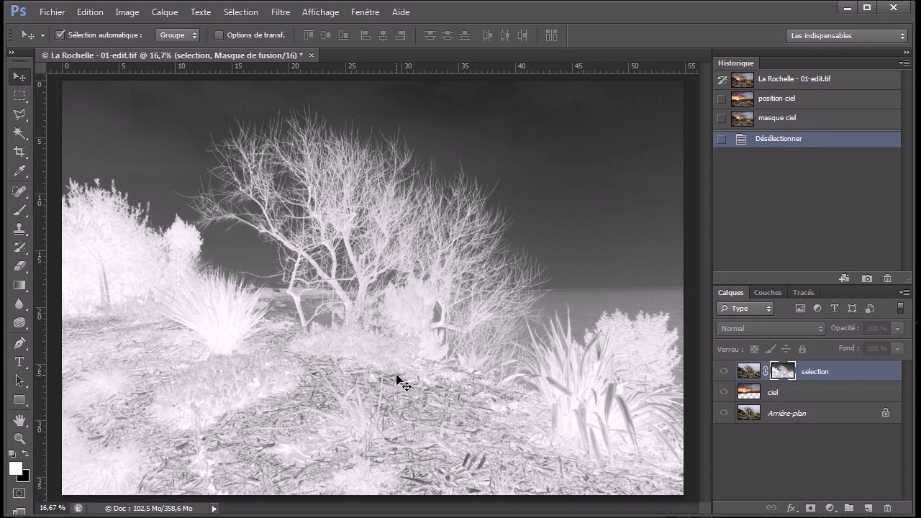
{"action": "left_click", "coordinate": [24, 215]}
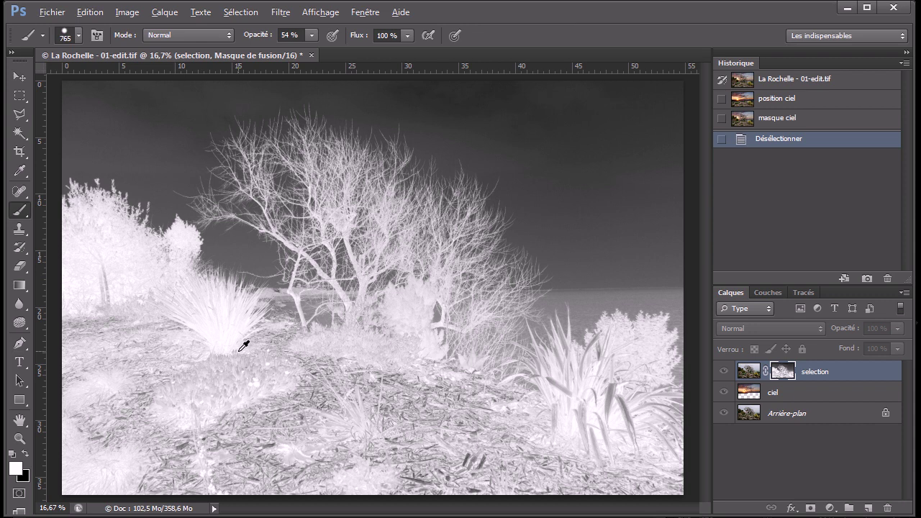
{"action": "mouse_move", "coordinate": [240, 351]}
{"action": "left_mouse_down"}
{"action": "mouse_move", "coordinate": [285, 362]}
{"action": "mouse_move", "coordinate": [223, 354]}
{"action": "mouse_move", "coordinate": [265, 362]}
{"action": "mouse_move", "coordinate": [224, 355]}
{"action": "mouse_move", "coordinate": [245, 360]}
{"action": "mouse_move", "coordinate": [240, 111]}
{"action": "mouse_move", "coordinate": [231, 297]}
{"action": "mouse_move", "coordinate": [242, 451]}
{"action": "mouse_move", "coordinate": [235, 445]}
{"action": "mouse_move", "coordinate": [252, 454]}
{"action": "left_mouse_up"}
{"action": "key", "text": "2"}
{"action": "mouse_move", "coordinate": [216, 450]}
{"action": "left_mouse_down"}
{"action": "mouse_move", "coordinate": [152, 410]}
{"action": "mouse_move", "coordinate": [46, 433]}
{"action": "mouse_move", "coordinate": [207, 427]}
{"action": "mouse_move", "coordinate": [547, 441]}
{"action": "mouse_move", "coordinate": [611, 437]}
{"action": "mouse_move", "coordinate": [628, 415]}
{"action": "mouse_move", "coordinate": [628, 400]}
{"action": "mouse_move", "coordinate": [152, 400]}
{"action": "mouse_move", "coordinate": [73, 389]}
{"action": "mouse_move", "coordinate": [50, 369]}
{"action": "mouse_move", "coordinate": [67, 359]}
{"action": "mouse_move", "coordinate": [328, 377]}
{"action": "mouse_move", "coordinate": [618, 356]}
{"action": "mouse_move", "coordinate": [379, 350]}
{"action": "mouse_move", "coordinate": [240, 362]}
{"action": "left_mouse_up"}
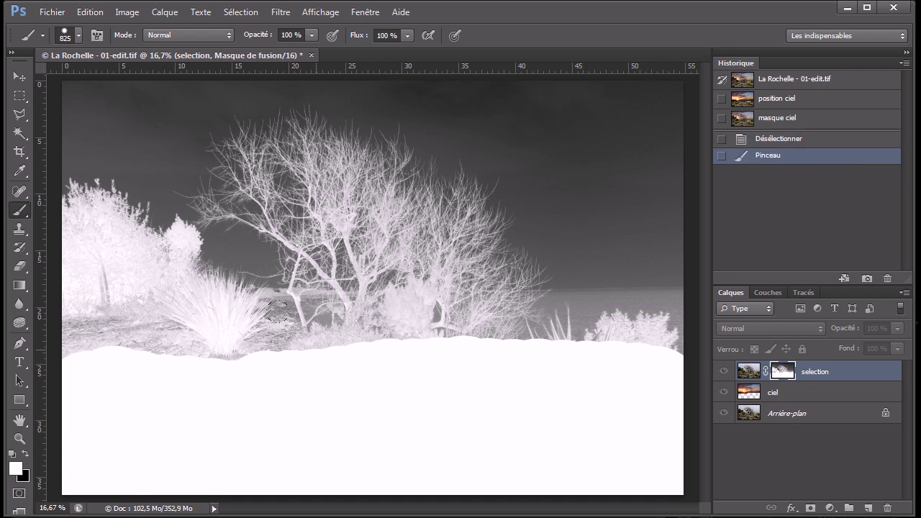
- Paint a straight white band across the mask from the foot of the bare tree to the right edge with a 357 px brush
{"action": "left_click_drag", "start_coordinate": [314, 348], "coordinate": [286, 351]}
{"action": "left_click", "coordinate": [291, 317]}
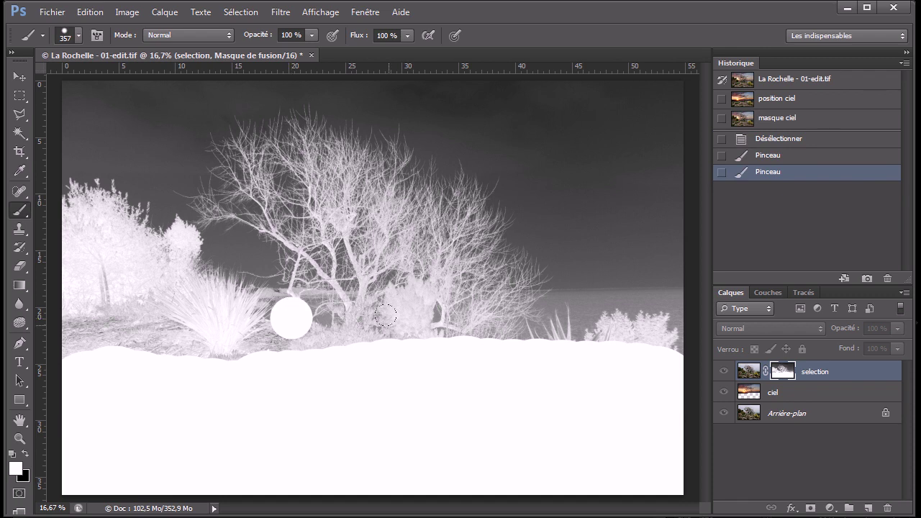
{"action": "left_click", "coordinate": [640, 310], "text": "shift"}
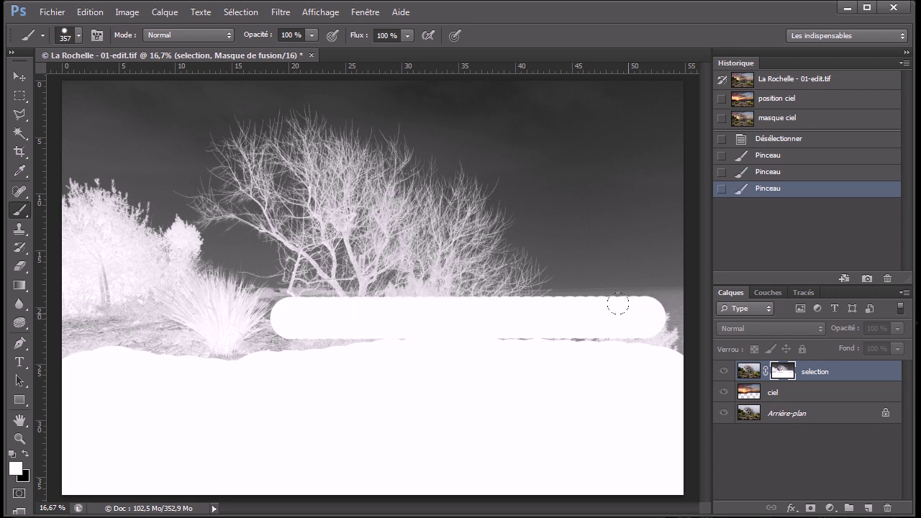
{"action": "left_click_drag", "start_coordinate": [295, 330], "coordinate": [425, 342]}
{"action": "mouse_move", "coordinate": [564, 347]}
{"action": "left_mouse_down"}
{"action": "mouse_move", "coordinate": [655, 333]}
{"action": "mouse_move", "coordinate": [658, 309]}
{"action": "left_mouse_up"}
{"action": "left_click", "coordinate": [660, 308]}
- Paint the mask white over the ground below the left-hand bushes and the base of the spiky plant
{"action": "mouse_move", "coordinate": [231, 351]}
{"action": "left_mouse_down"}
{"action": "mouse_move", "coordinate": [94, 332]}
{"action": "mouse_move", "coordinate": [50, 338]}
{"action": "left_mouse_up"}
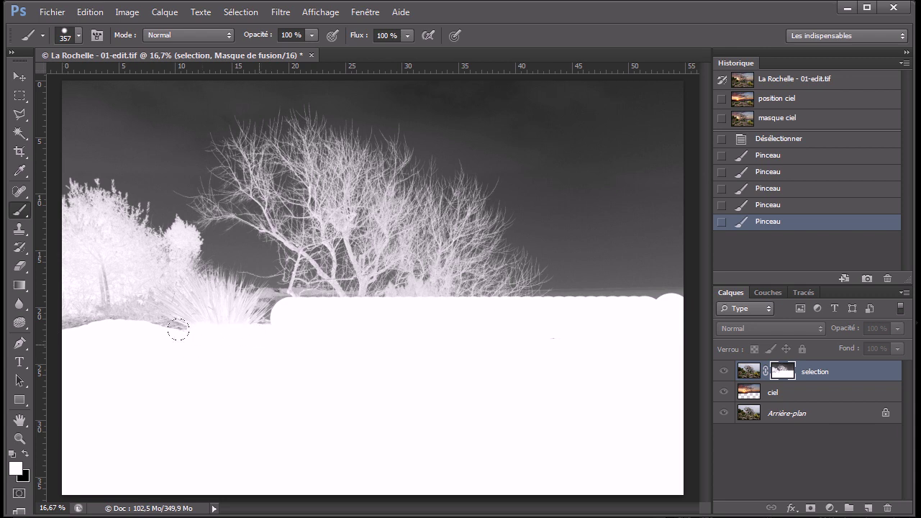
{"action": "left_click_drag", "start_coordinate": [195, 333], "coordinate": [184, 330]}
{"action": "left_click_drag", "start_coordinate": [242, 359], "coordinate": [226, 360]}
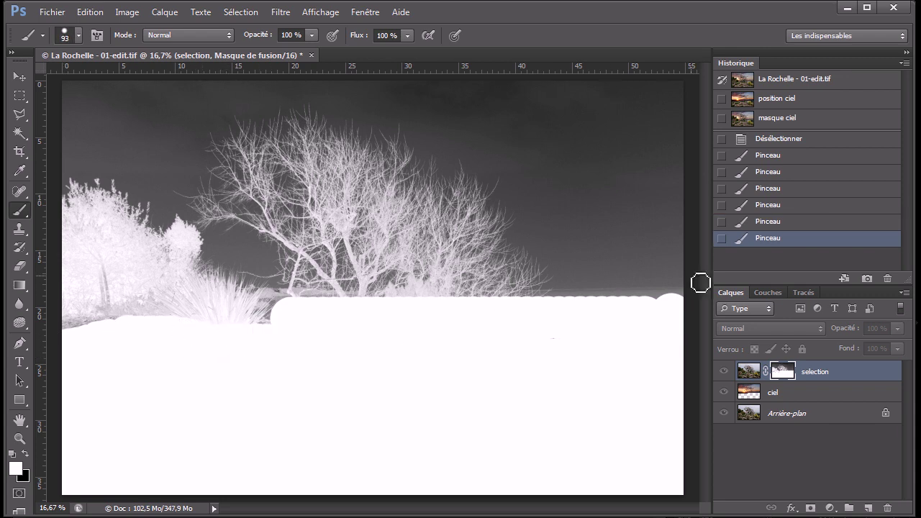
- Paint a straight white edge on the mask along the sea horizon, from the photo's right edge to the tree branches, with a 76 px brush
{"action": "scroll", "coordinate": [709, 296], "scroll_direction": "up", "scroll_amount": 7}
{"action": "scroll", "coordinate": [664, 428], "scroll_direction": "up", "scroll_amount": 8}
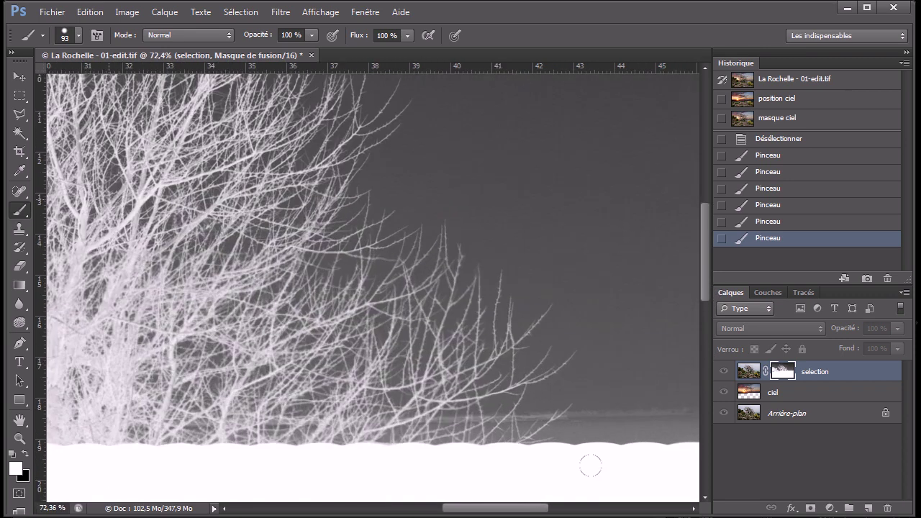
{"action": "left_click_drag", "start_coordinate": [540, 512], "coordinate": [607, 515]}
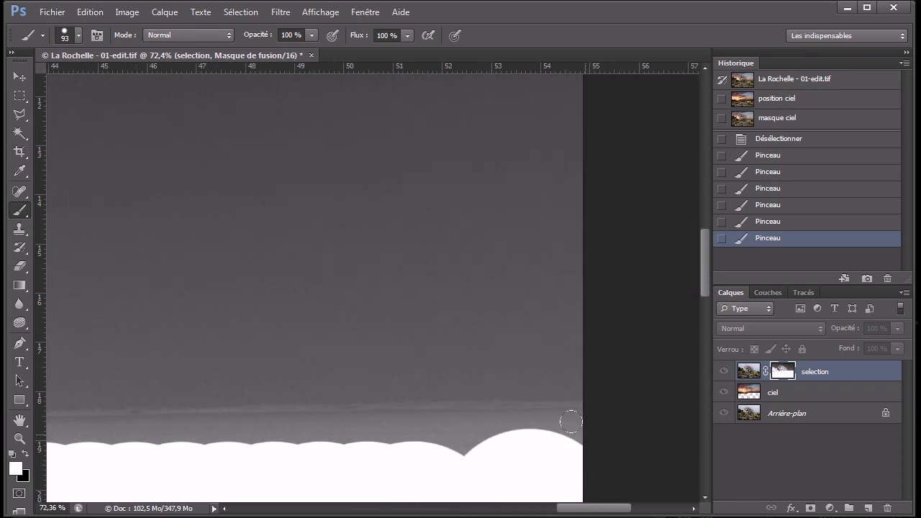
{"action": "left_click_drag", "start_coordinate": [576, 428], "coordinate": [566, 419]}
{"action": "left_click_drag", "start_coordinate": [583, 514], "coordinate": [491, 510]}
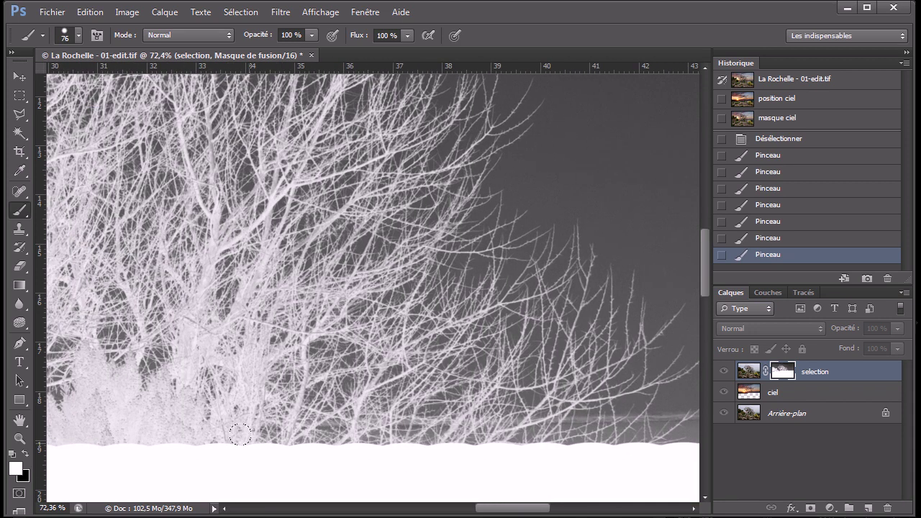
{"action": "left_click", "coordinate": [240, 434], "text": "shift"}
{"action": "left_click_drag", "start_coordinate": [522, 512], "coordinate": [603, 512]}
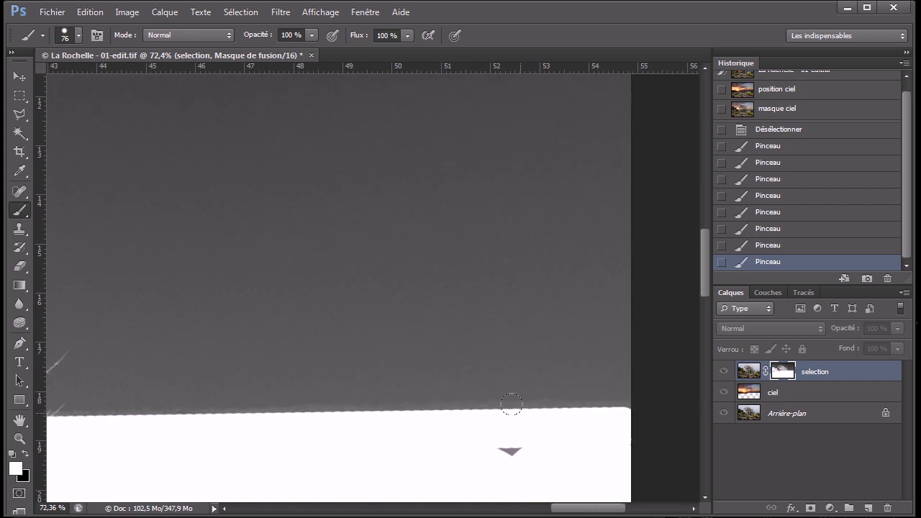
- Paint out the leftover grey spots in the white area below the horizon
{"action": "scroll", "coordinate": [512, 403], "scroll_direction": "up", "scroll_amount": 3}
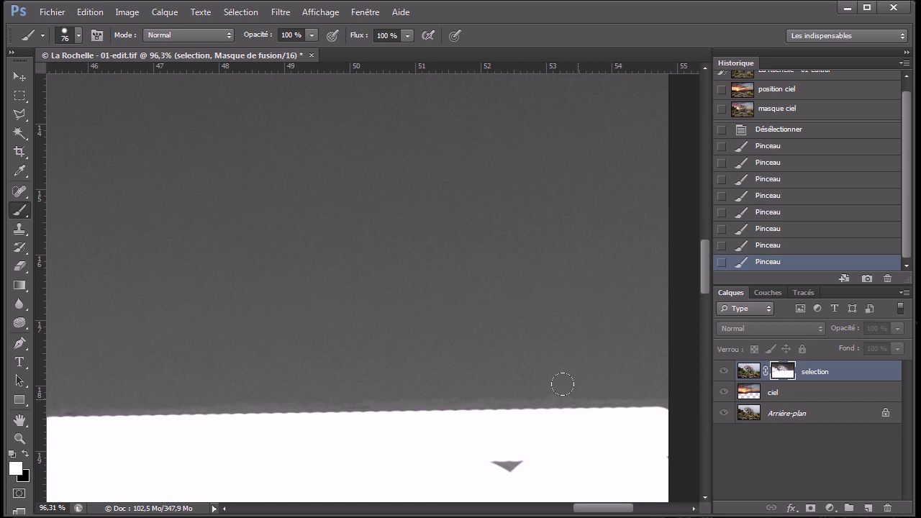
{"action": "scroll", "coordinate": [554, 475], "scroll_direction": "down", "scroll_amount": 8}
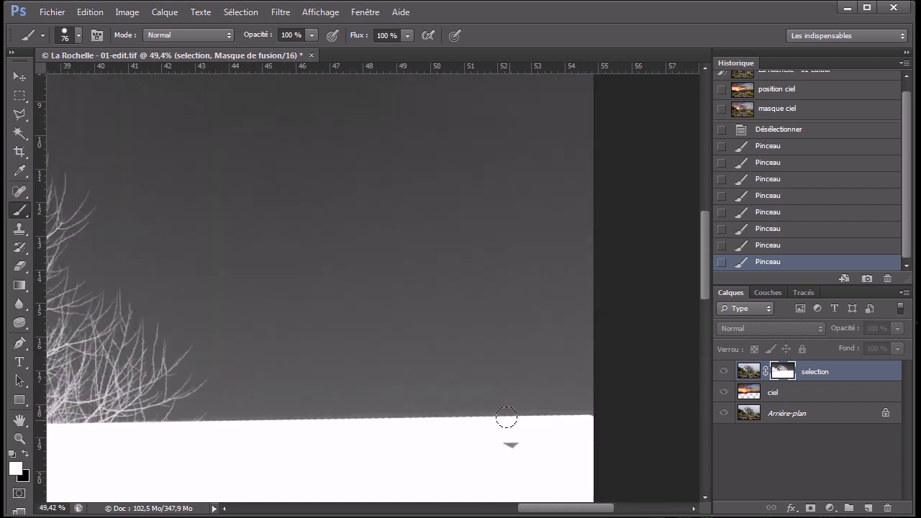
{"action": "left_click", "coordinate": [514, 442]}
{"action": "left_click", "coordinate": [386, 487]}
{"action": "scroll", "coordinate": [259, 473], "scroll_direction": "down", "scroll_amount": 3}
{"action": "scroll", "coordinate": [197, 366], "scroll_direction": "down", "scroll_amount": 1}
{"action": "scroll", "coordinate": [224, 318], "scroll_direction": "up", "scroll_amount": 3}
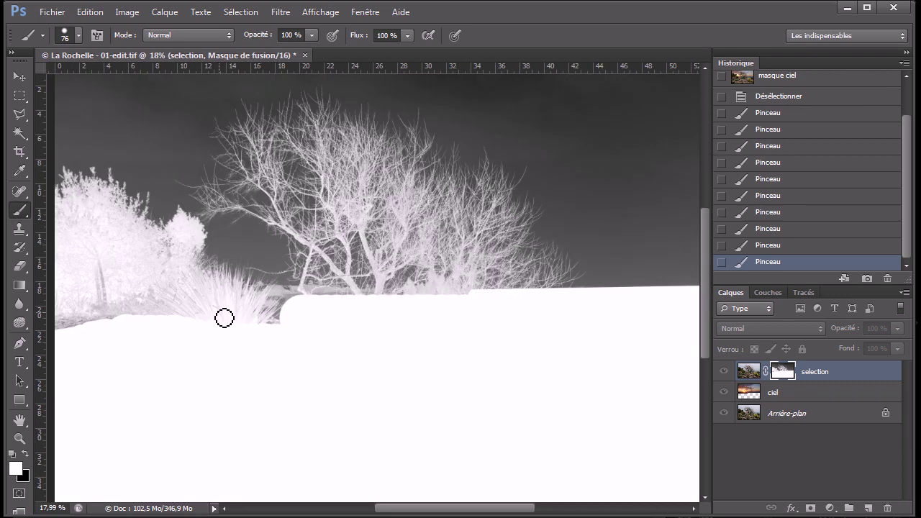
- Whiten the inside of the left-hand bushes and spiky plant on the mask with a soft 432 px brush at 50% opacity, sparing their outer edges
{"action": "mouse_move", "coordinate": [213, 330]}
{"action": "left_mouse_down"}
{"action": "mouse_move", "coordinate": [205, 333]}
{"action": "mouse_move", "coordinate": [222, 376]}
{"action": "mouse_move", "coordinate": [236, 387]}
{"action": "mouse_move", "coordinate": [215, 367]}
{"action": "left_mouse_up"}
{"action": "mouse_move", "coordinate": [215, 367]}
{"action": "left_mouse_down"}
{"action": "mouse_move", "coordinate": [232, 389]}
{"action": "mouse_move", "coordinate": [242, 337]}
{"action": "mouse_move", "coordinate": [217, 238]}
{"action": "mouse_move", "coordinate": [212, 116]}
{"action": "mouse_move", "coordinate": [222, 90]}
{"action": "left_mouse_up"}
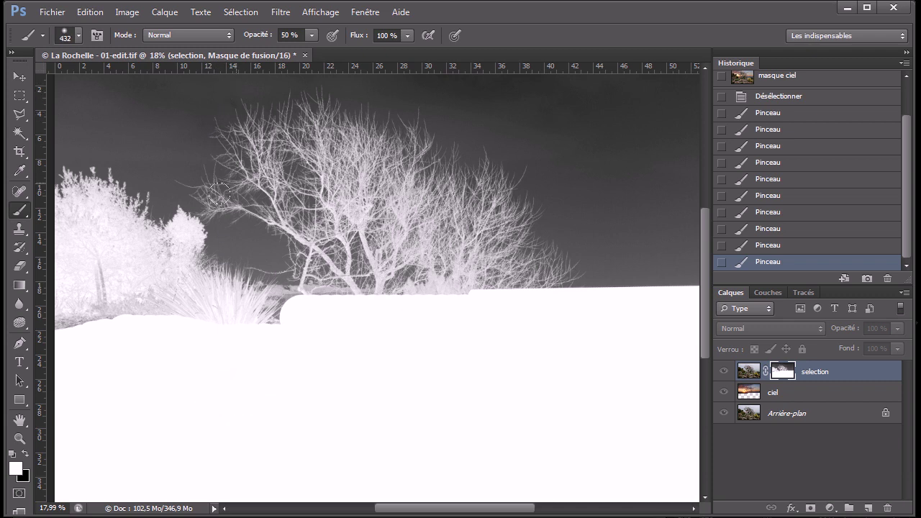
{"action": "left_click", "coordinate": [69, 310]}
{"action": "left_click", "coordinate": [65, 319]}
{"action": "left_click", "coordinate": [85, 322]}
{"action": "left_click", "coordinate": [103, 314]}
{"action": "left_click", "coordinate": [105, 293]}
{"action": "left_click", "coordinate": [102, 294]}
{"action": "left_click", "coordinate": [99, 285]}
{"action": "left_click", "coordinate": [152, 302]}
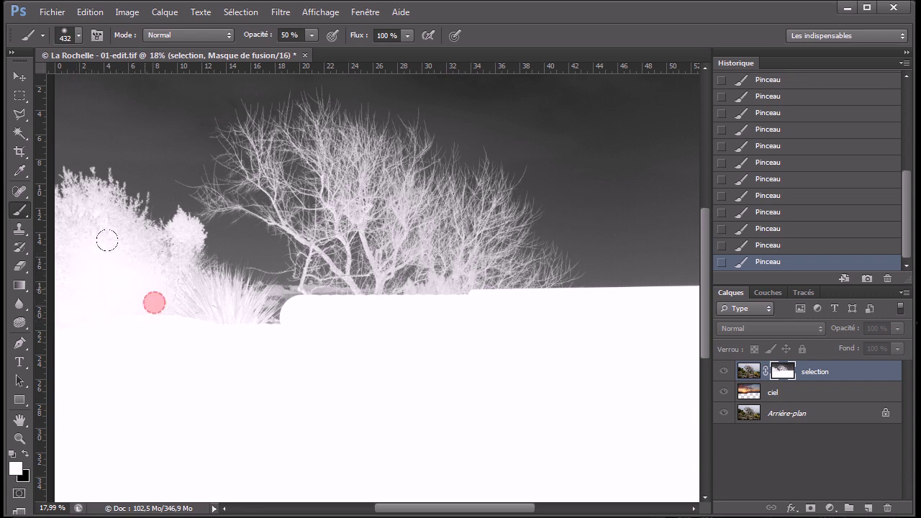
{"action": "left_click", "coordinate": [177, 303]}
{"action": "left_click", "coordinate": [215, 310]}
{"action": "left_click", "coordinate": [232, 314]}
{"action": "left_click", "coordinate": [80, 220]}
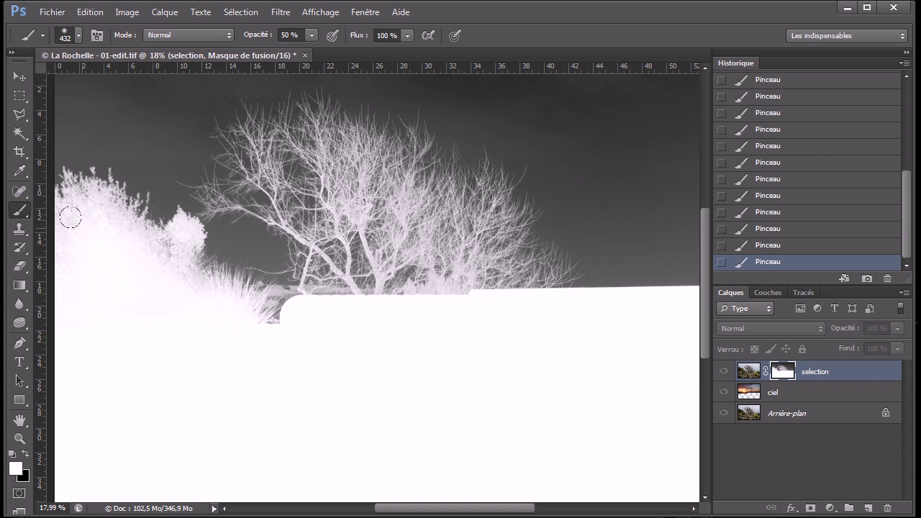
{"action": "left_click", "coordinate": [87, 281]}
{"action": "left_click", "coordinate": [134, 290]}
{"action": "left_click", "coordinate": [149, 262]}
- Whiten the right side of the spiky plant's base and the gap beside the white band with a smaller soft brush at 50% opacity
{"action": "left_click", "coordinate": [263, 327]}
{"action": "left_click", "coordinate": [278, 324]}
{"action": "scroll", "coordinate": [324, 325], "scroll_direction": "up", "scroll_amount": 2}
{"action": "left_click", "coordinate": [247, 308]}
{"action": "left_click", "coordinate": [256, 298]}
{"action": "right_click", "coordinate": [298, 342], "text": "alt"}
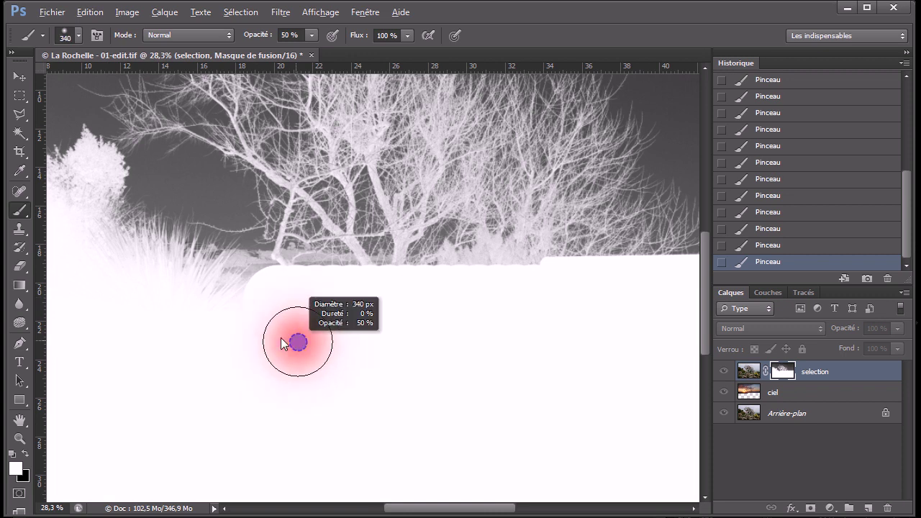
{"action": "left_click_drag", "start_coordinate": [255, 283], "coordinate": [203, 285]}
{"action": "left_click", "coordinate": [220, 281]}
{"action": "left_click", "coordinate": [199, 267]}
- Paint the ground strip between the spiky plant and the foot of the tree white with a 132 px brush at 50% opacity
{"action": "scroll", "coordinate": [144, 248], "scroll_direction": "up", "scroll_amount": 2}
{"action": "scroll", "coordinate": [121, 241], "scroll_direction": "up", "scroll_amount": 2}
{"action": "right_click", "coordinate": [233, 263], "text": "alt"}
{"action": "mouse_move", "coordinate": [246, 261]}
{"action": "left_mouse_down"}
{"action": "mouse_move", "coordinate": [323, 252]}
{"action": "mouse_move", "coordinate": [448, 263]}
{"action": "left_mouse_up"}
{"action": "left_click", "coordinate": [471, 282]}
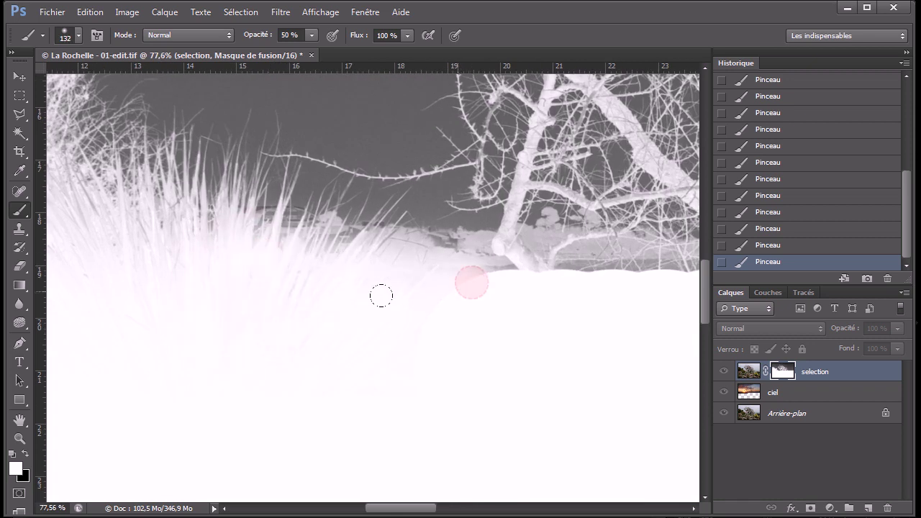
- Whiten the horizon strip around the foot of the leftmost trunk on the mask with the 132 px brush at 50% opacity
{"action": "mouse_move", "coordinate": [253, 247]}
{"action": "left_mouse_down"}
{"action": "mouse_move", "coordinate": [242, 245]}
{"action": "mouse_move", "coordinate": [261, 229]}
{"action": "mouse_move", "coordinate": [316, 249]}
{"action": "left_mouse_up"}
{"action": "mouse_move", "coordinate": [434, 292]}
{"action": "left_mouse_down"}
{"action": "mouse_move", "coordinate": [583, 293]}
{"action": "mouse_move", "coordinate": [580, 284]}
{"action": "left_mouse_up"}
{"action": "left_click_drag", "start_coordinate": [601, 280], "coordinate": [484, 278]}
{"action": "left_click", "coordinate": [483, 277]}
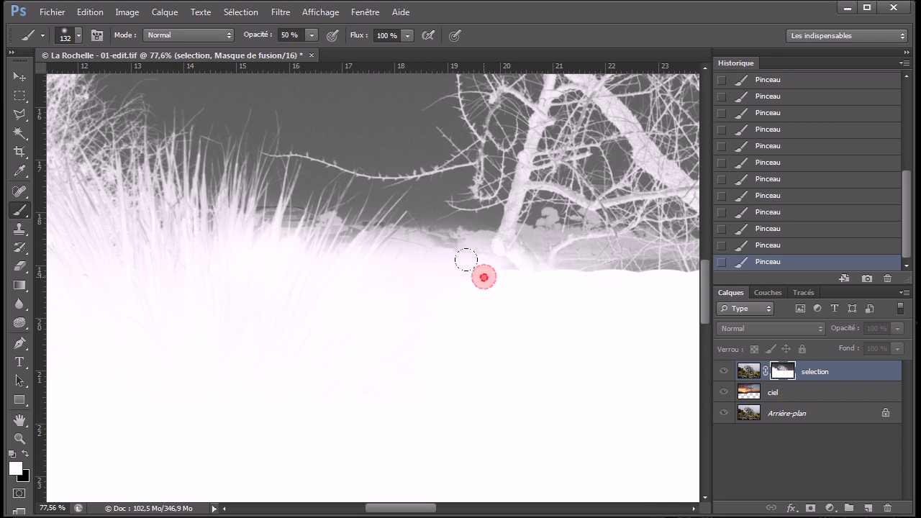
{"action": "left_click_drag", "start_coordinate": [617, 265], "coordinate": [501, 257]}
{"action": "left_click_drag", "start_coordinate": [548, 279], "coordinate": [203, 292]}
{"action": "left_click_drag", "start_coordinate": [403, 295], "coordinate": [104, 326]}
{"action": "left_click_drag", "start_coordinate": [184, 274], "coordinate": [530, 277]}
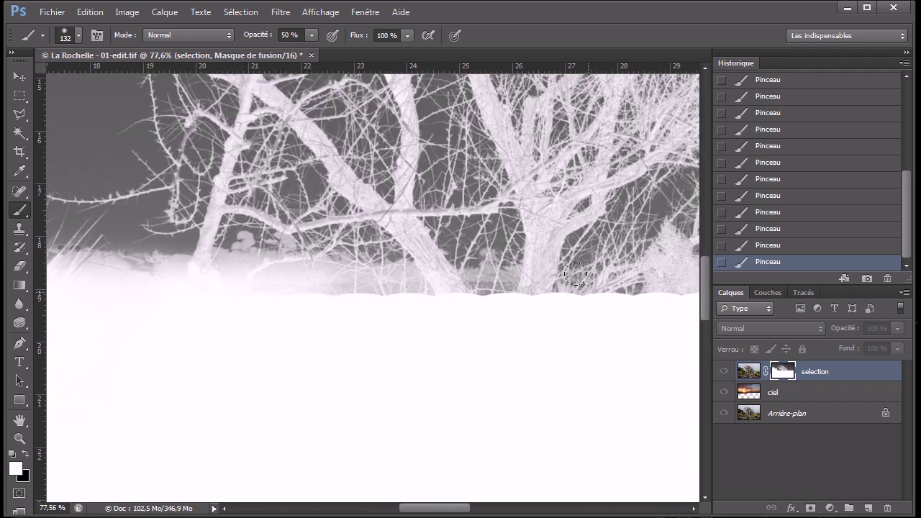
- Whiten the shoreline and shrubs beneath the remaining tree trunks on the mask, finishing with an 88 px brush at 50% opacity
{"action": "left_click_drag", "start_coordinate": [567, 312], "coordinate": [328, 282]}
{"action": "left_click_drag", "start_coordinate": [472, 308], "coordinate": [259, 289]}
{"action": "mouse_move", "coordinate": [491, 353]}
{"action": "left_mouse_down"}
{"action": "mouse_move", "coordinate": [446, 361]}
{"action": "mouse_move", "coordinate": [212, 355]}
{"action": "left_mouse_up"}
{"action": "mouse_move", "coordinate": [403, 290]}
{"action": "left_mouse_down"}
{"action": "mouse_move", "coordinate": [421, 304]}
{"action": "mouse_move", "coordinate": [402, 296]}
{"action": "left_mouse_up"}
{"action": "left_click", "coordinate": [403, 296]}
{"action": "left_click", "coordinate": [254, 302]}
{"action": "left_click", "coordinate": [205, 296]}
{"action": "left_click_drag", "start_coordinate": [203, 299], "coordinate": [249, 298]}
{"action": "mouse_move", "coordinate": [408, 280]}
{"action": "left_mouse_down"}
{"action": "mouse_move", "coordinate": [618, 292]}
{"action": "mouse_move", "coordinate": [509, 285]}
{"action": "mouse_move", "coordinate": [511, 304]}
{"action": "mouse_move", "coordinate": [476, 240]}
{"action": "mouse_move", "coordinate": [473, 291]}
{"action": "mouse_move", "coordinate": [437, 282]}
{"action": "mouse_move", "coordinate": [505, 271]}
{"action": "mouse_move", "coordinate": [533, 250]}
{"action": "mouse_move", "coordinate": [531, 282]}
{"action": "mouse_move", "coordinate": [565, 264]}
{"action": "mouse_move", "coordinate": [583, 268]}
{"action": "mouse_move", "coordinate": [588, 287]}
{"action": "mouse_move", "coordinate": [411, 287]}
{"action": "mouse_move", "coordinate": [611, 300]}
{"action": "mouse_move", "coordinate": [644, 290]}
{"action": "mouse_move", "coordinate": [610, 311]}
{"action": "mouse_move", "coordinate": [282, 374]}
{"action": "left_mouse_up"}
{"action": "mouse_move", "coordinate": [534, 382]}
{"action": "left_mouse_down"}
{"action": "mouse_move", "coordinate": [349, 388]}
{"action": "mouse_move", "coordinate": [411, 395]}
{"action": "mouse_move", "coordinate": [580, 378]}
{"action": "left_mouse_up"}
{"action": "scroll", "coordinate": [574, 367], "scroll_direction": "down", "scroll_amount": 10}
{"action": "scroll", "coordinate": [576, 372], "scroll_direction": "down", "scroll_amount": 2}
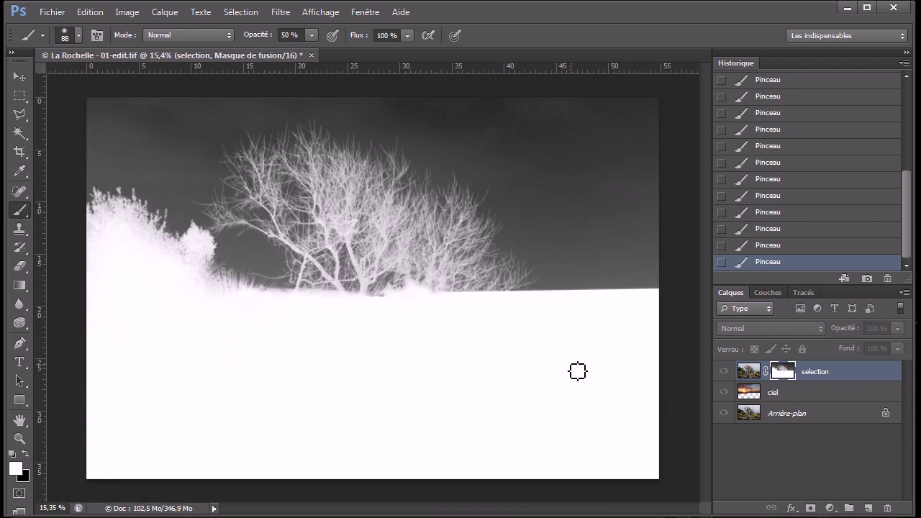
- Leave the mask view and examine the composited image around the branches, shrubs and sea horizon
{"action": "left_click", "coordinate": [751, 372]}
{"action": "scroll", "coordinate": [382, 300], "scroll_direction": "up", "scroll_amount": 10}
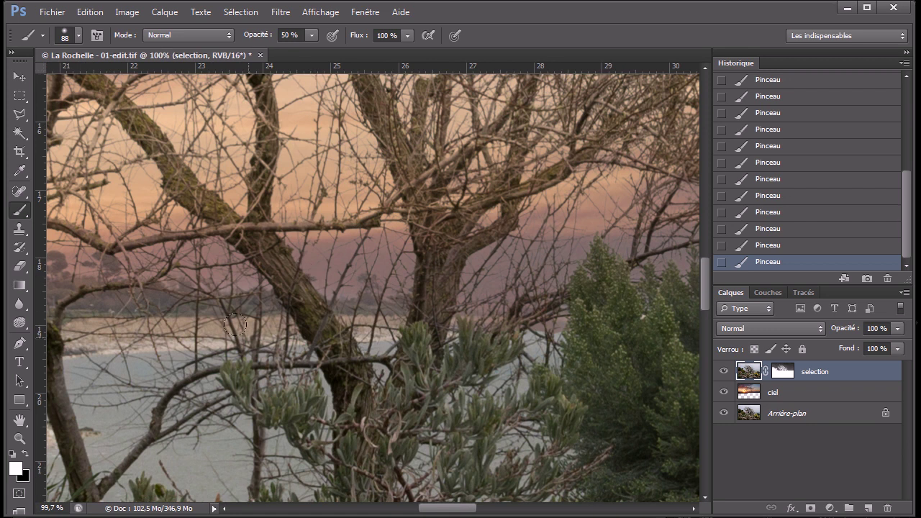
{"action": "left_click_drag", "start_coordinate": [655, 361], "coordinate": [375, 340]}
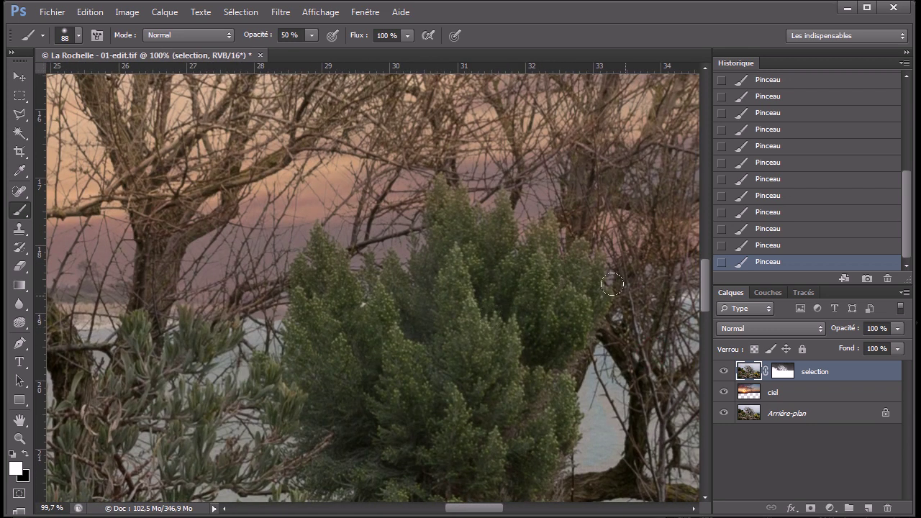
{"action": "scroll", "coordinate": [358, 369], "scroll_direction": "down", "scroll_amount": 6}
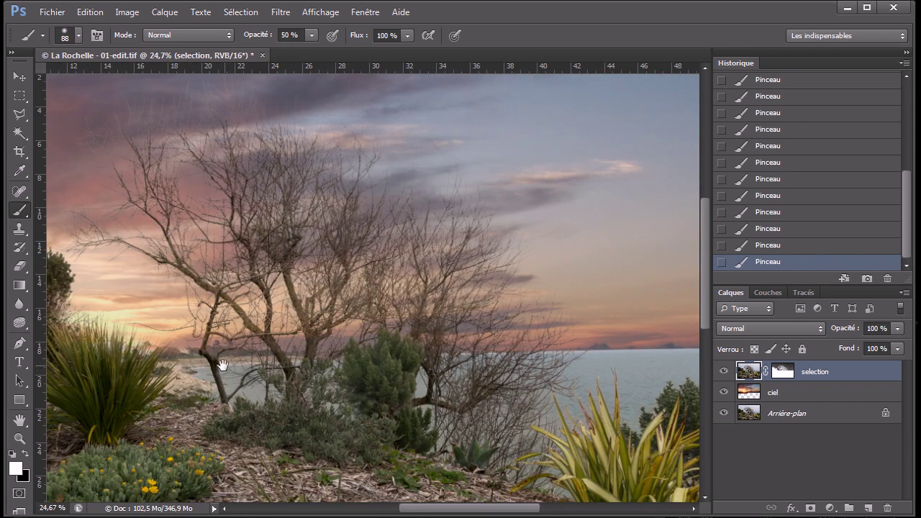
{"action": "scroll", "coordinate": [495, 372], "scroll_direction": "up", "scroll_amount": 4}
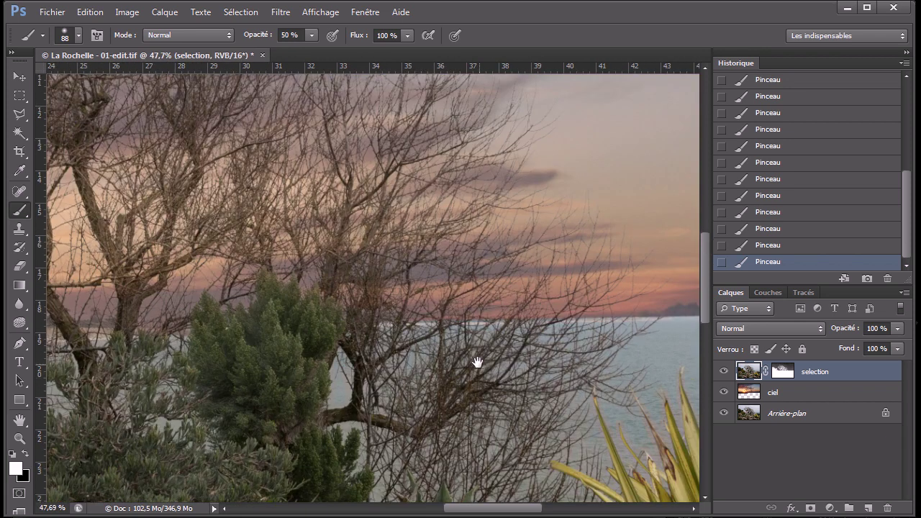
{"action": "scroll", "coordinate": [470, 355], "scroll_direction": "down", "scroll_amount": 5}
{"action": "scroll", "coordinate": [471, 357], "scroll_direction": "down", "scroll_amount": 2}
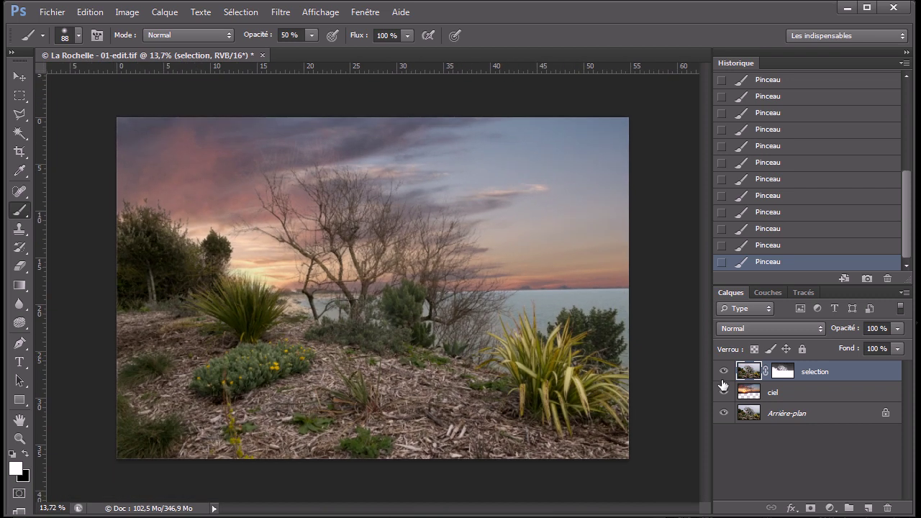
- Compare the "masque ciel" snapshot with the latest brush state in the history
{"action": "scroll", "coordinate": [899, 246], "scroll_direction": "up", "scroll_amount": 5}
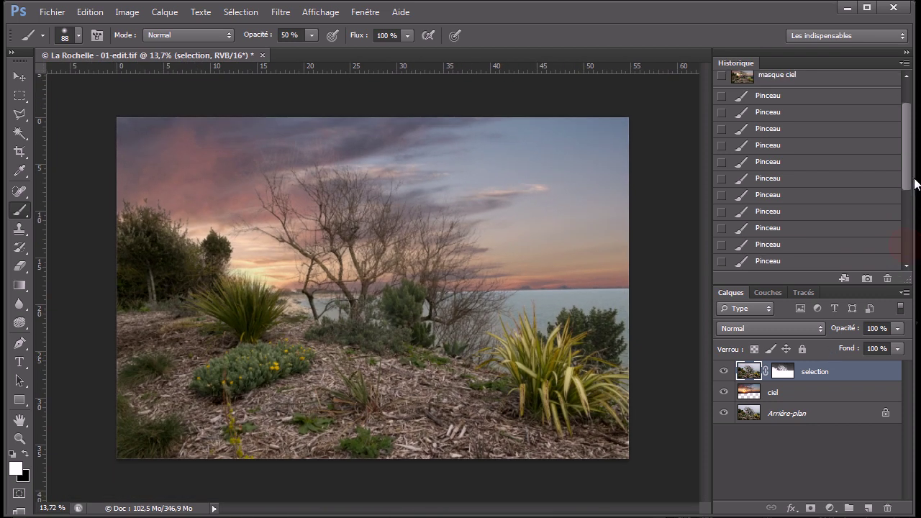
{"action": "left_click", "coordinate": [793, 121]}
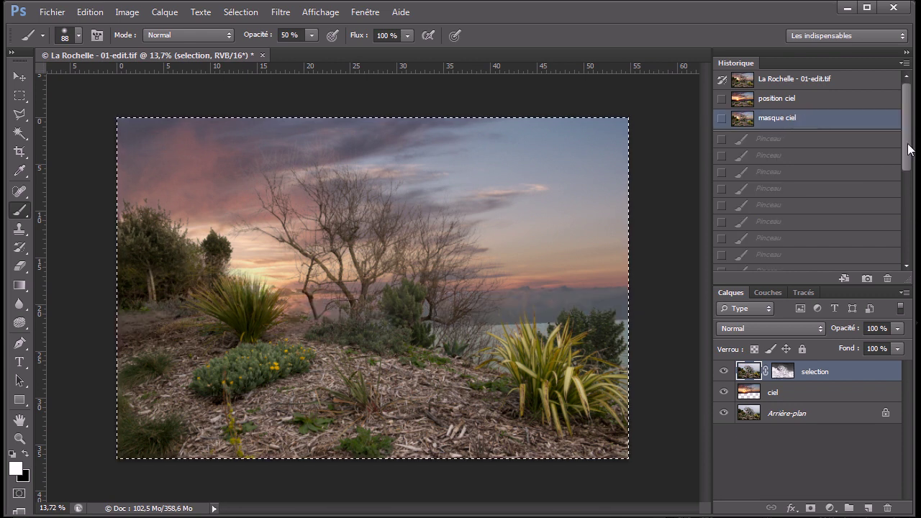
{"action": "left_click_drag", "start_coordinate": [907, 154], "coordinate": [907, 248]}
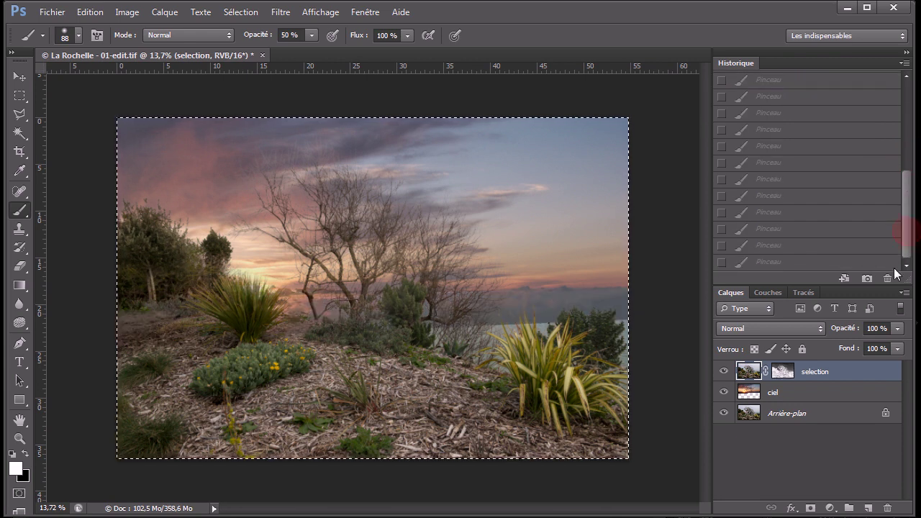
{"action": "left_click", "coordinate": [816, 262]}
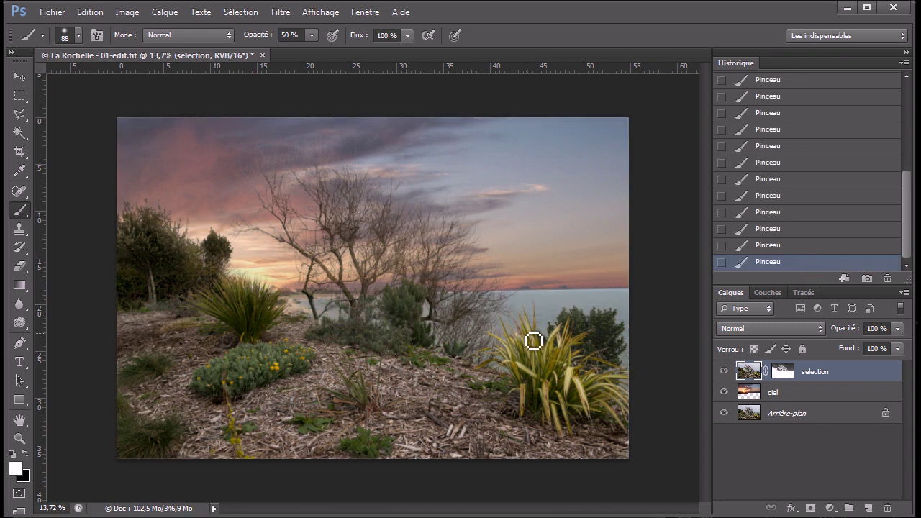
- Apply Levels to the selection layer's mask, raising the black input to the histogram's start and lowering the white input slightly
{"action": "left_click", "coordinate": [787, 374]}
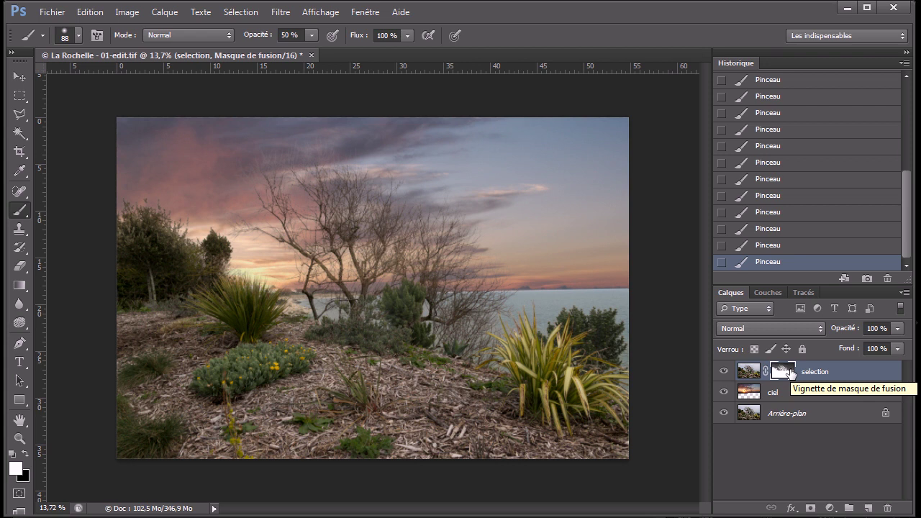
{"action": "left_click", "coordinate": [787, 372], "text": "alt"}
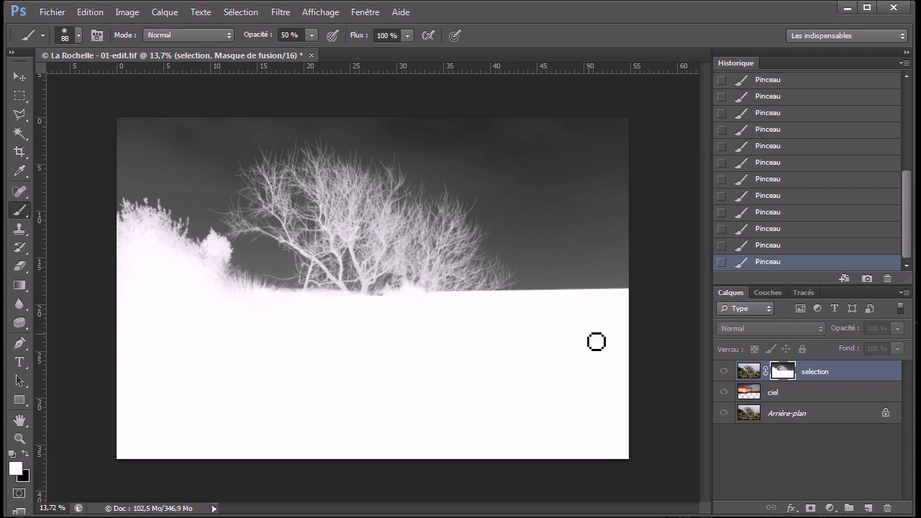
{"action": "key", "text": "ctrl+l"}
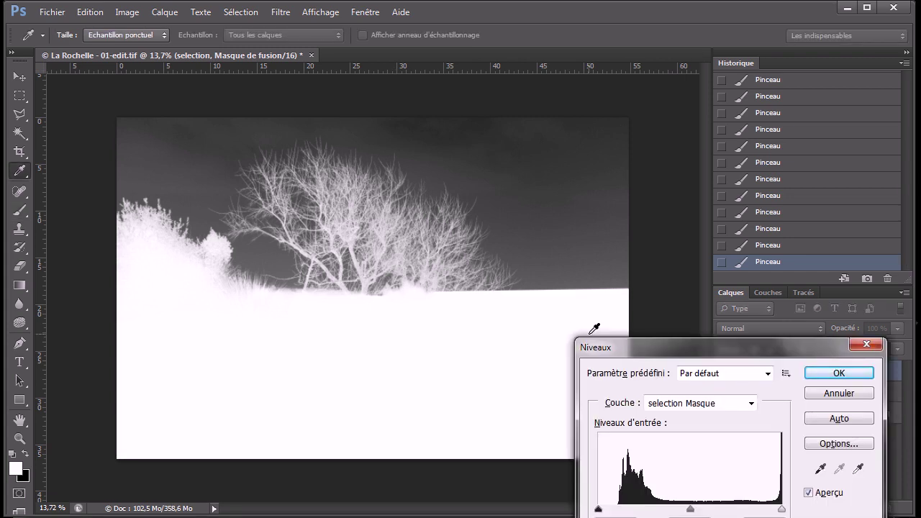
{"action": "key", "text": "ctrl+plus"}
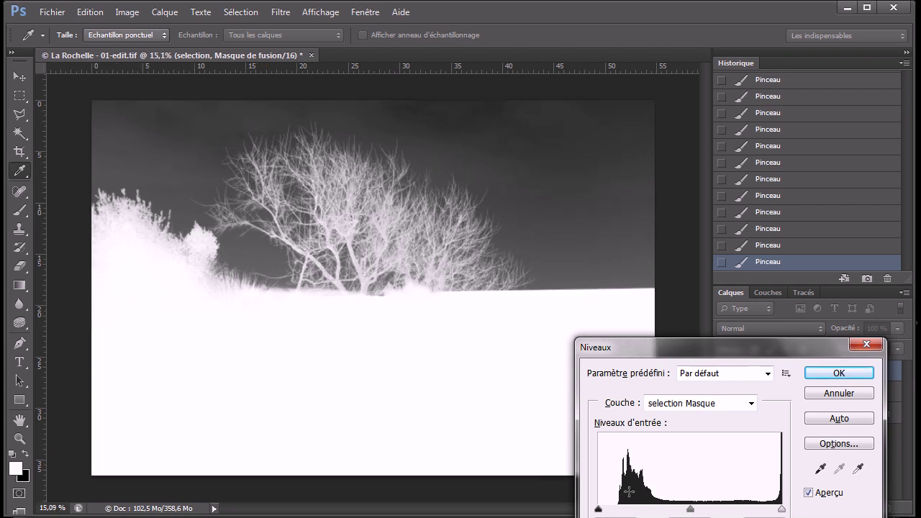
{"action": "left_click_drag", "start_coordinate": [598, 509], "coordinate": [616, 511]}
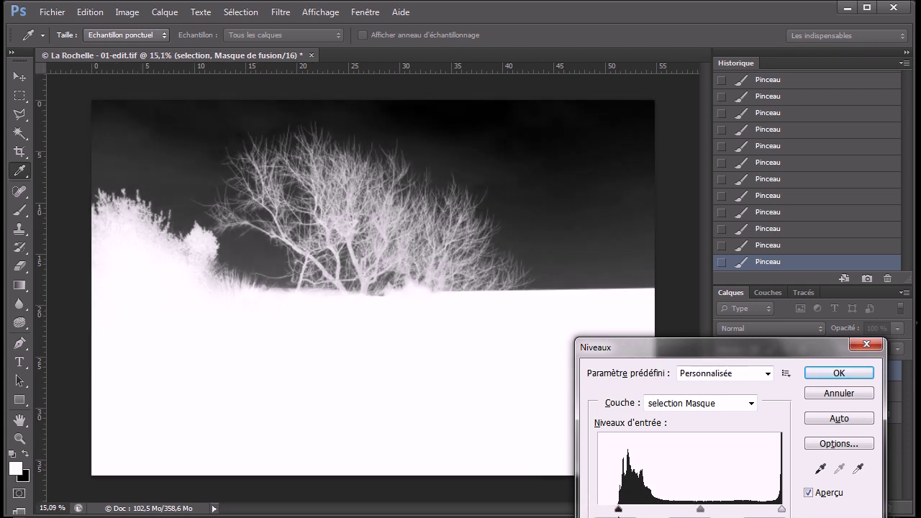
{"action": "left_click_drag", "start_coordinate": [782, 511], "coordinate": [772, 512]}
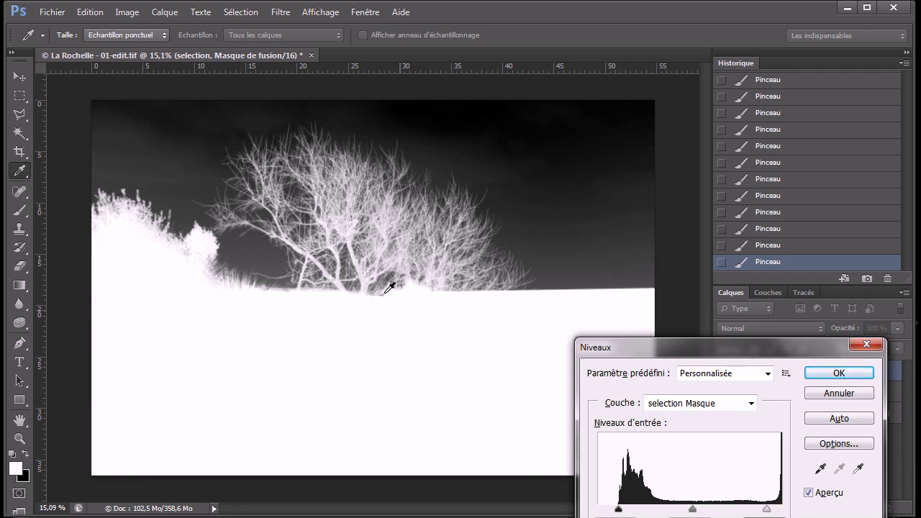
{"action": "left_click", "coordinate": [847, 374]}
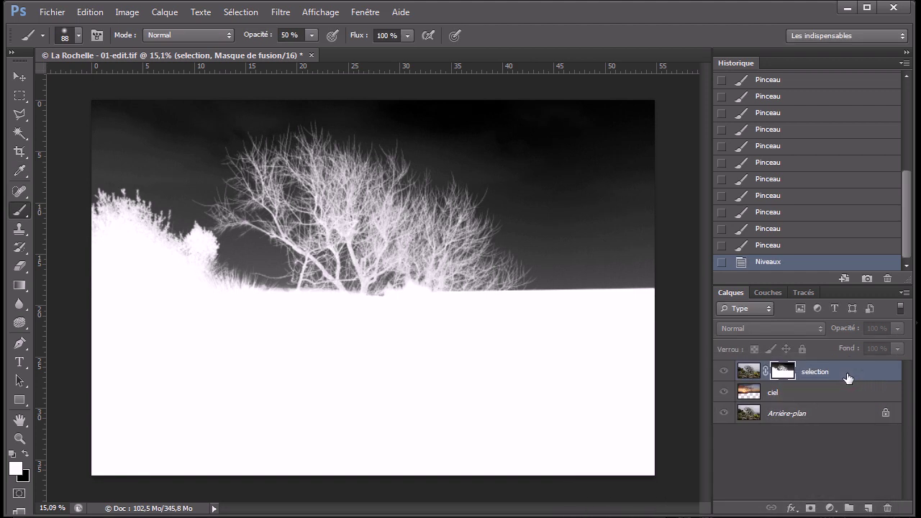
- Compare the composited image before and after the Levels change and inspect the upper branches against the sky
{"action": "left_click", "coordinate": [750, 373]}
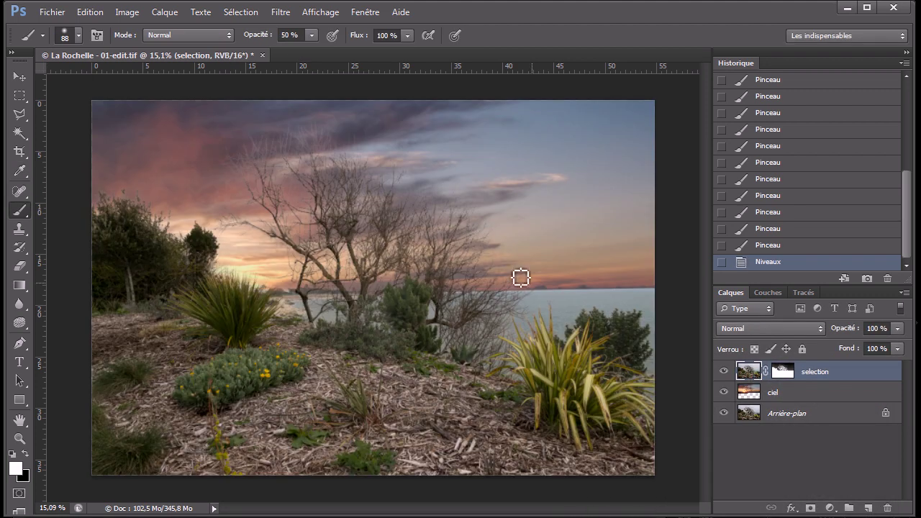
{"action": "left_click", "coordinate": [768, 245]}
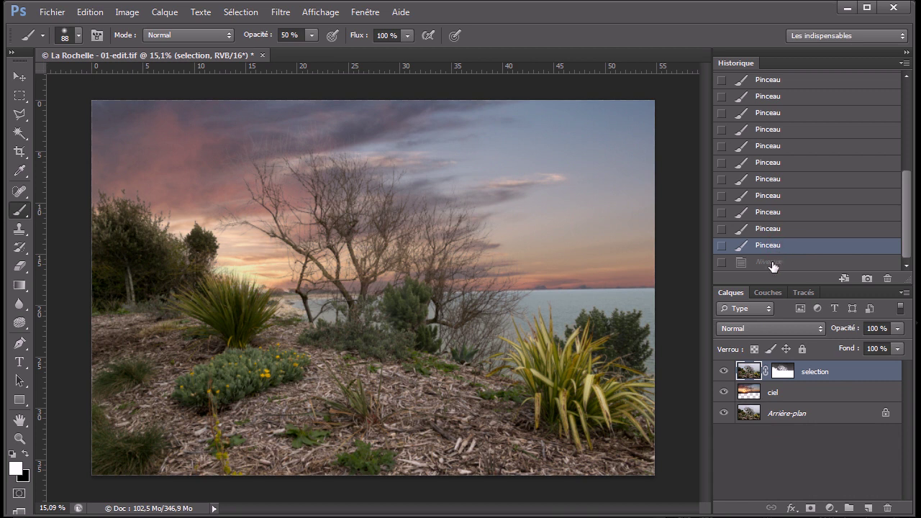
{"action": "left_click", "coordinate": [772, 264]}
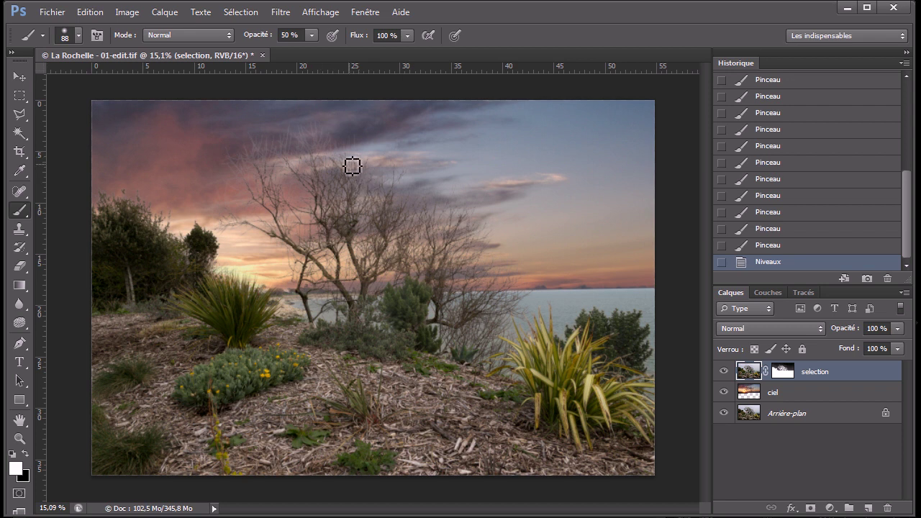
{"action": "scroll", "coordinate": [294, 146], "scroll_direction": "up", "scroll_amount": 2}
{"action": "scroll", "coordinate": [295, 146], "scroll_direction": "up", "scroll_amount": 2}
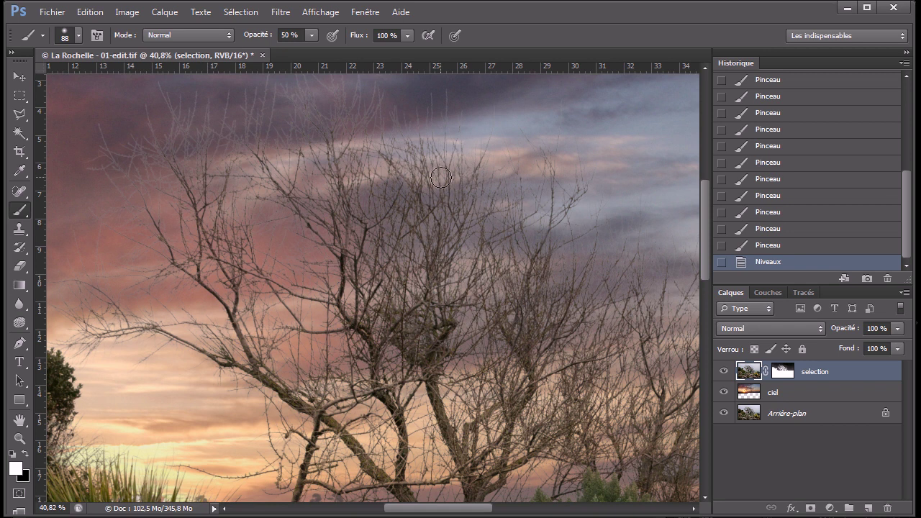
{"action": "scroll", "coordinate": [443, 186], "scroll_direction": "down", "scroll_amount": 2}
{"action": "scroll", "coordinate": [445, 189], "scroll_direction": "down", "scroll_amount": 1}
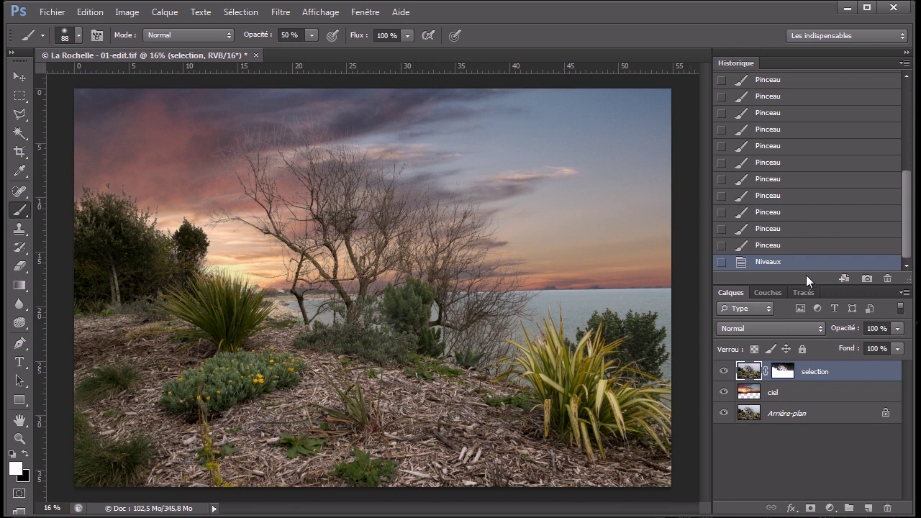
- Create a history snapshot of the current state and name it "masque final"
{"action": "left_click", "coordinate": [887, 278]}
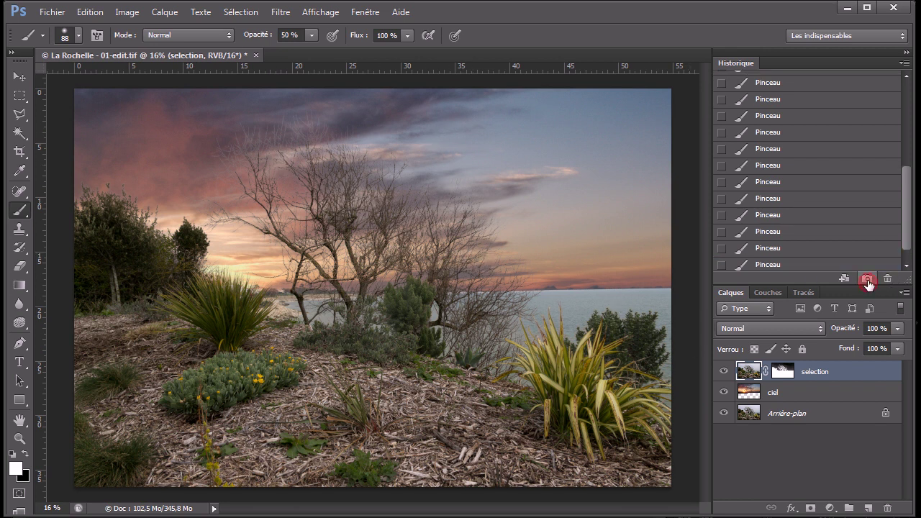
{"action": "left_click_drag", "start_coordinate": [908, 234], "coordinate": [900, 128]}
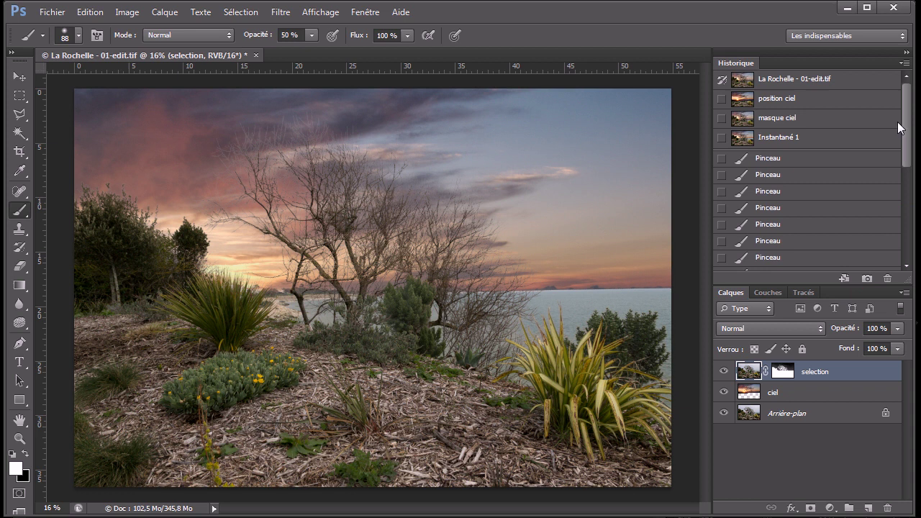
{"action": "double_click", "coordinate": [790, 135]}
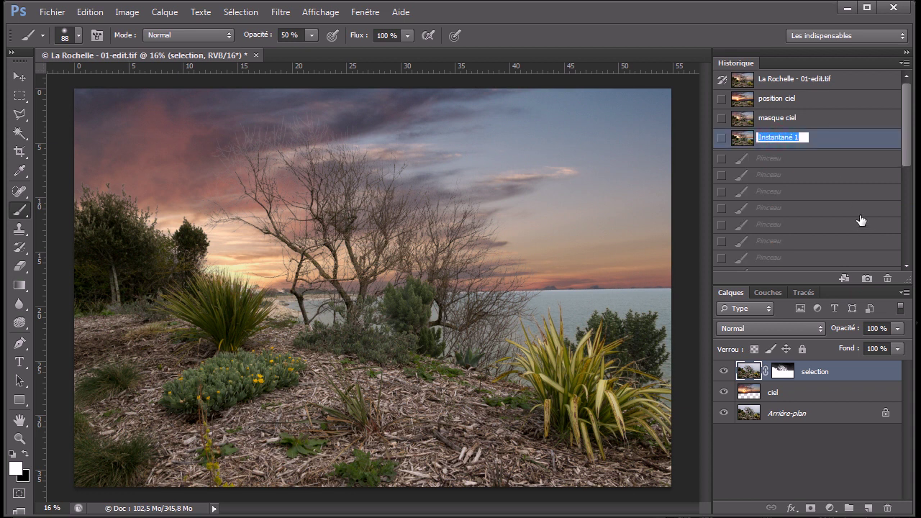
{"action": "type", "text": "masque final"}
{"action": "key", "text": "Return"}
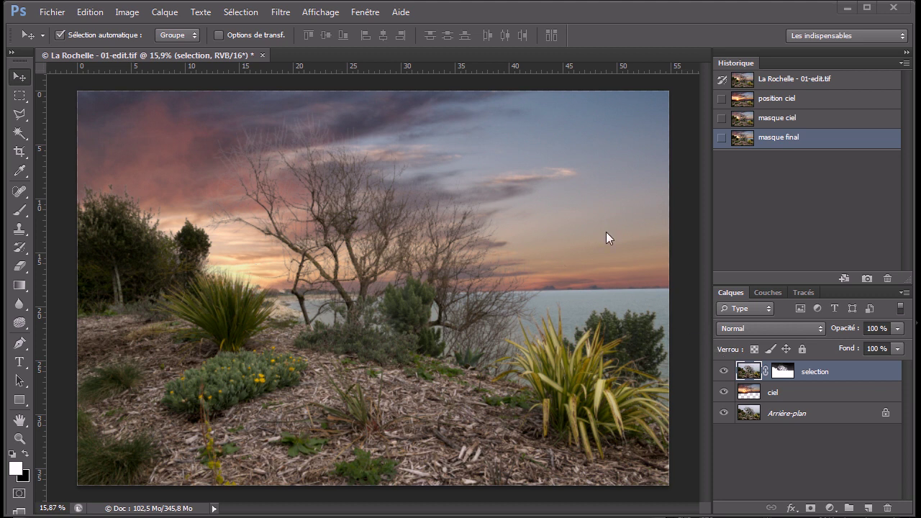
- Add a Hue/Saturation adjustment layer above the ciel layer with the saturation set to +40
{"action": "left_click", "coordinate": [754, 400]}
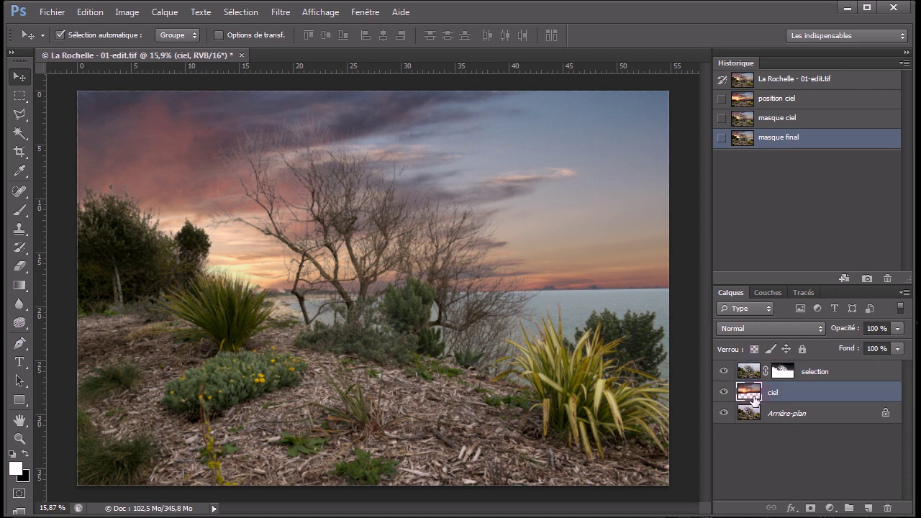
{"action": "left_click", "coordinate": [831, 508]}
{"action": "left_click", "coordinate": [818, 335]}
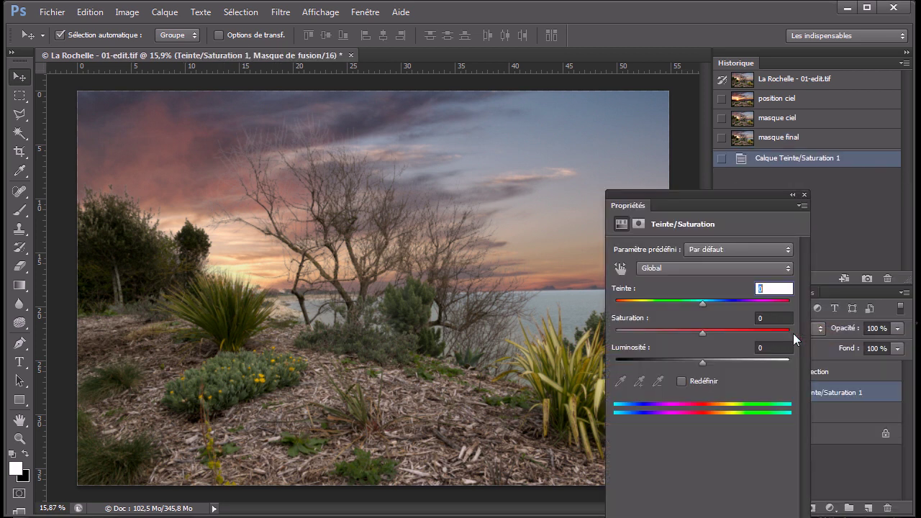
{"action": "left_click_drag", "start_coordinate": [702, 333], "coordinate": [733, 337]}
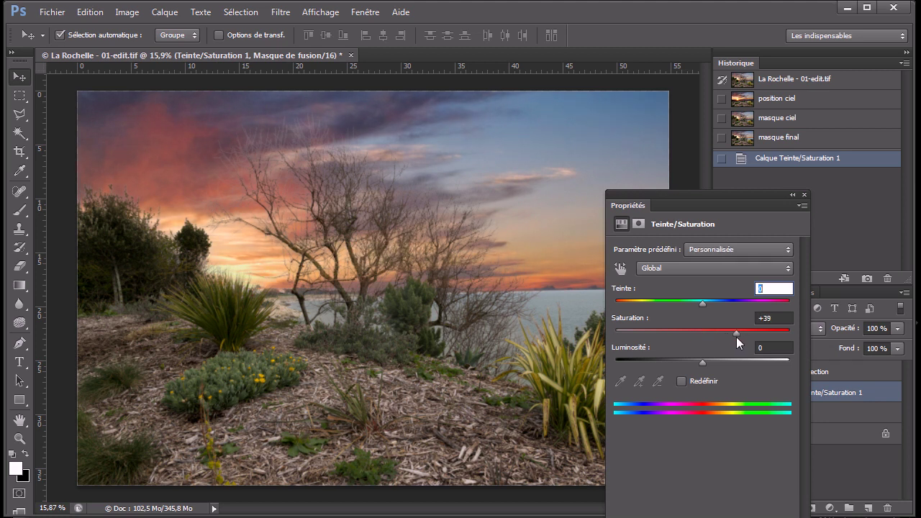
{"action": "left_click_drag", "start_coordinate": [737, 337], "coordinate": [736, 336]}
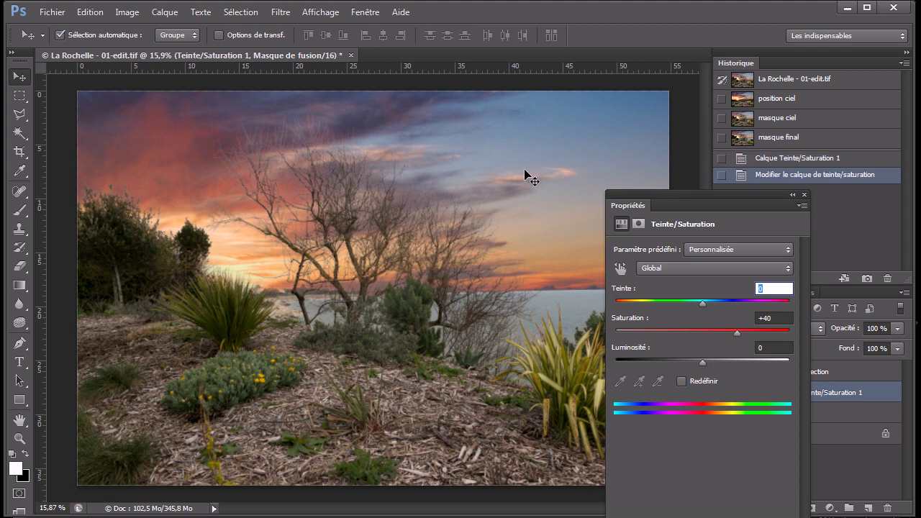
{"action": "left_click", "coordinate": [804, 194]}
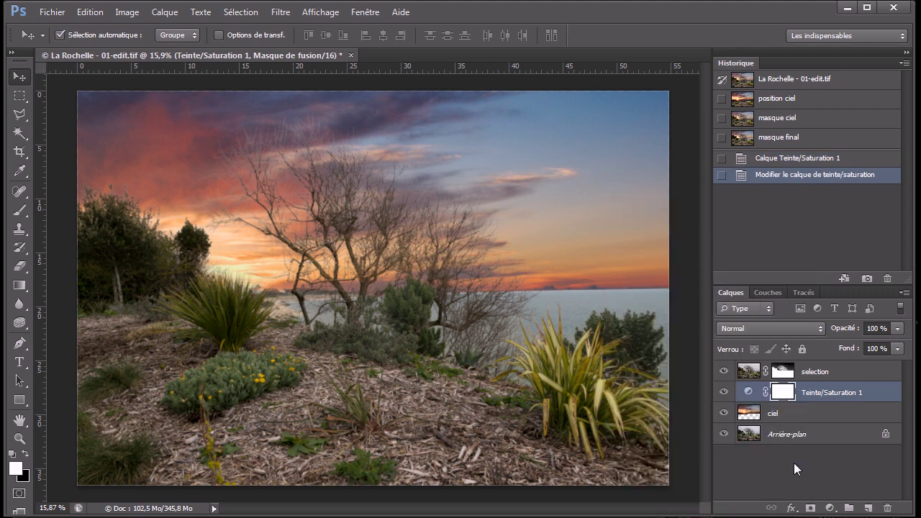
- Add a Curves adjustment layer above the Hue/Saturation layer using the Contraste moyen (RVB) preset
{"action": "left_click", "coordinate": [830, 508]}
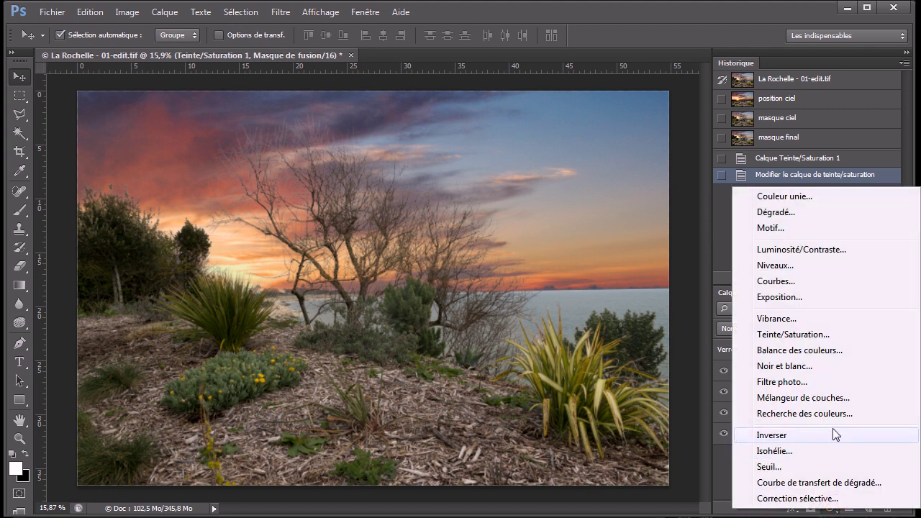
{"action": "left_click", "coordinate": [817, 280]}
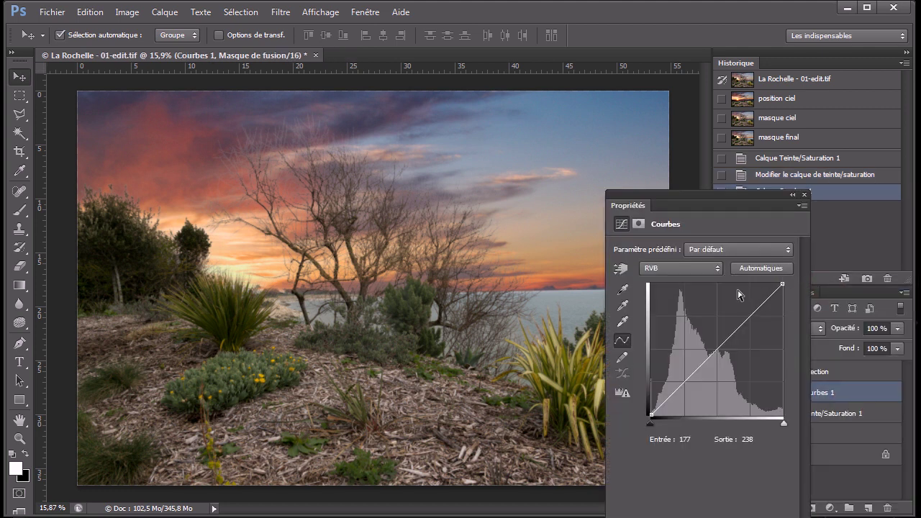
{"action": "left_click", "coordinate": [730, 252]}
{"action": "left_click", "coordinate": [723, 357]}
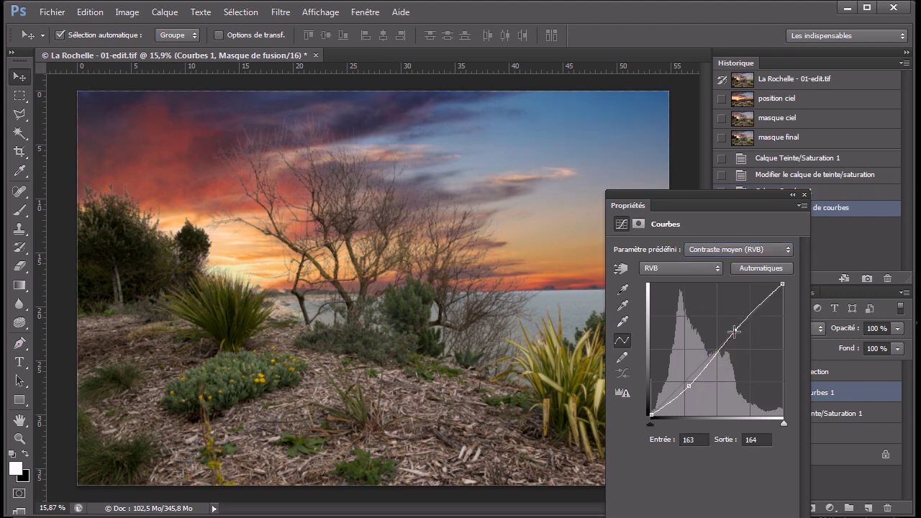
- Strengthen the sky curve's contrast, setting the highlight point to input 177 and output 201 and fine-tuning the shadow point
{"action": "left_click_drag", "start_coordinate": [732, 331], "coordinate": [736, 319]}
{"action": "left_click_drag", "start_coordinate": [689, 385], "coordinate": [684, 391]}
{"action": "mouse_move", "coordinate": [736, 319]}
{"action": "left_mouse_down"}
{"action": "mouse_move", "coordinate": [743, 308]}
{"action": "mouse_move", "coordinate": [740, 314]}
{"action": "left_mouse_up"}
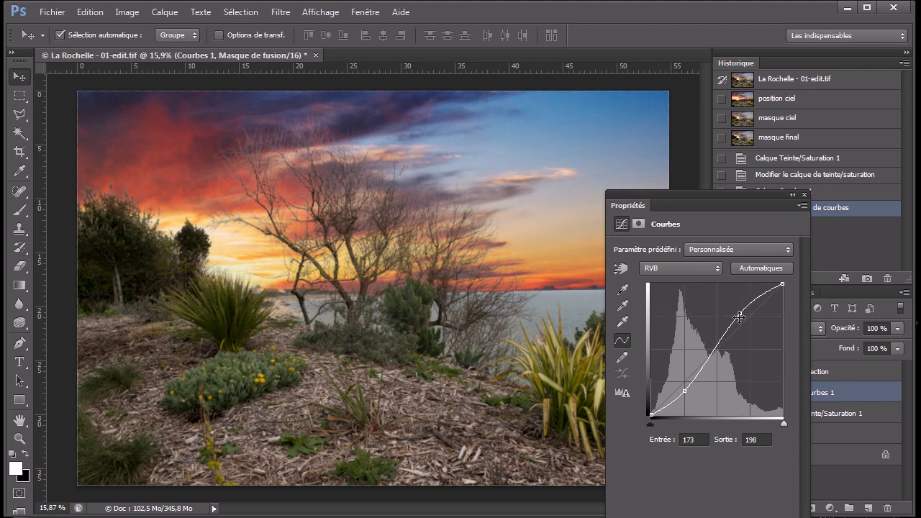
{"action": "left_click", "coordinate": [685, 392]}
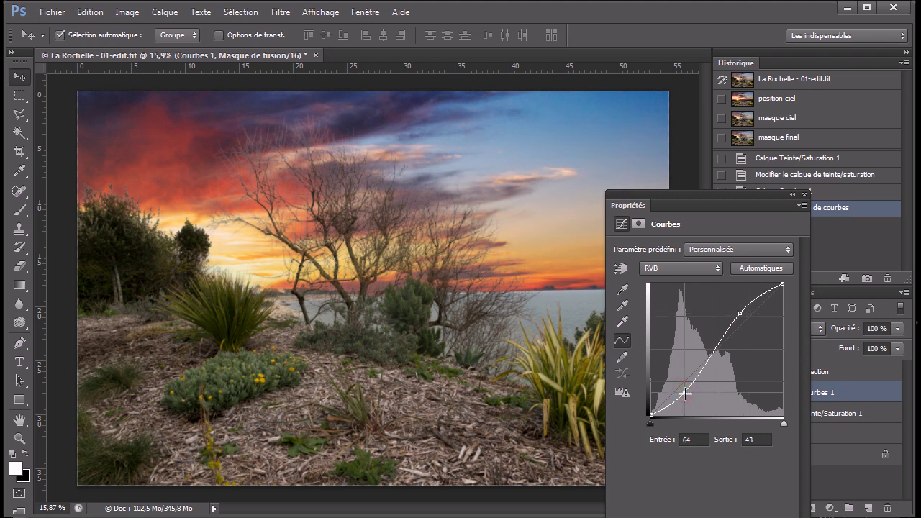
{"action": "mouse_move", "coordinate": [685, 393]}
{"action": "left_mouse_down"}
{"action": "mouse_move", "coordinate": [681, 402]}
{"action": "mouse_move", "coordinate": [686, 385]}
{"action": "left_mouse_up"}
{"action": "left_click", "coordinate": [740, 314]}
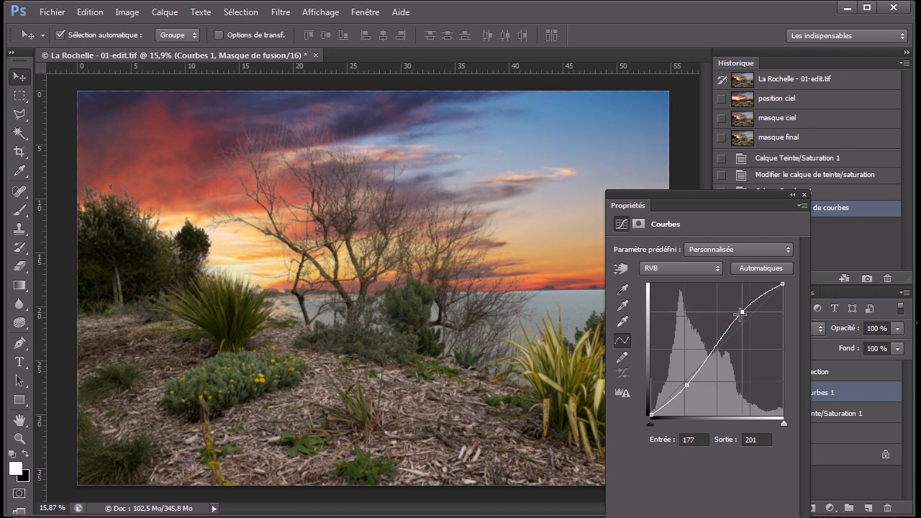
{"action": "left_click", "coordinate": [804, 195]}
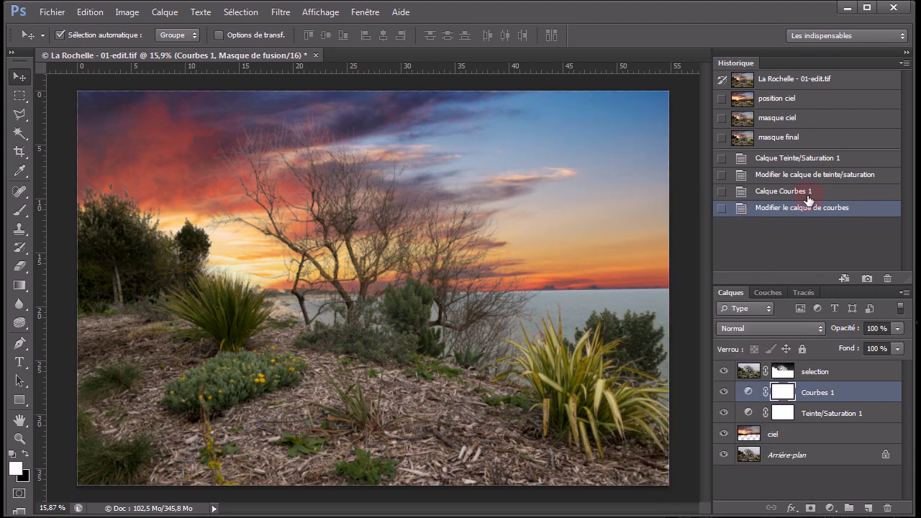
- Compare the sky with the "masque final" snapshot, return to the latest state and save it as a snapshot named "ciel coloré"
{"action": "left_click", "coordinate": [782, 140]}
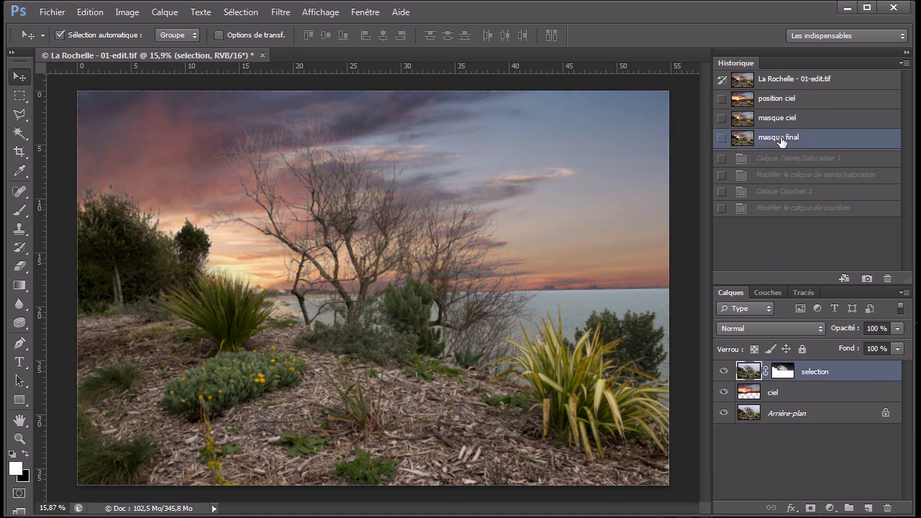
{"action": "left_click", "coordinate": [777, 209]}
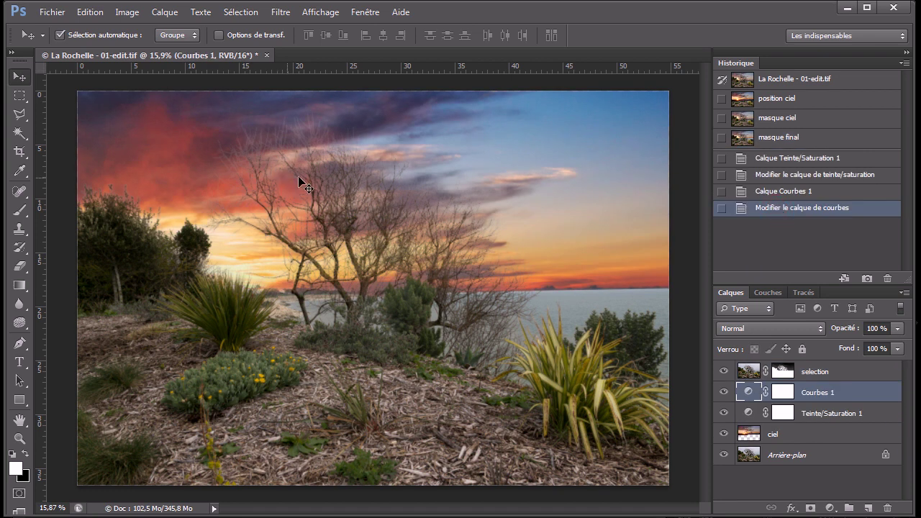
{"action": "left_click", "coordinate": [867, 279]}
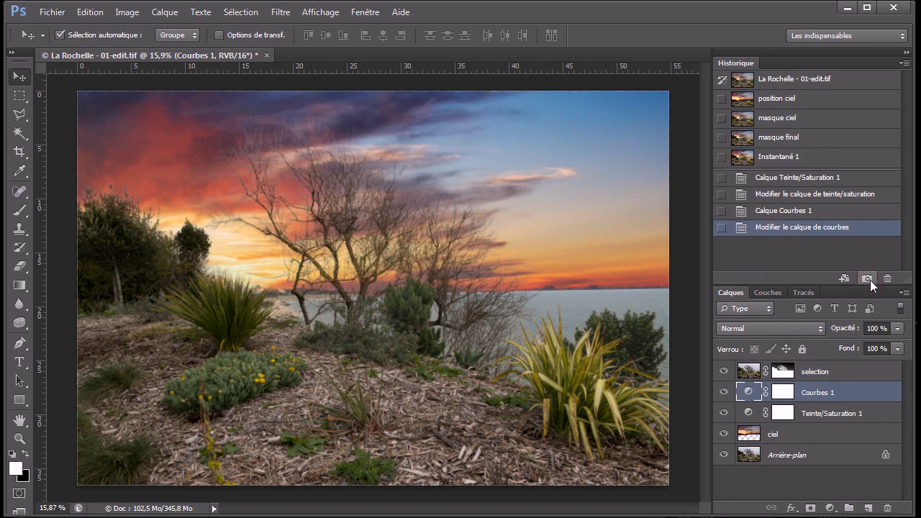
{"action": "double_click", "coordinate": [785, 157]}
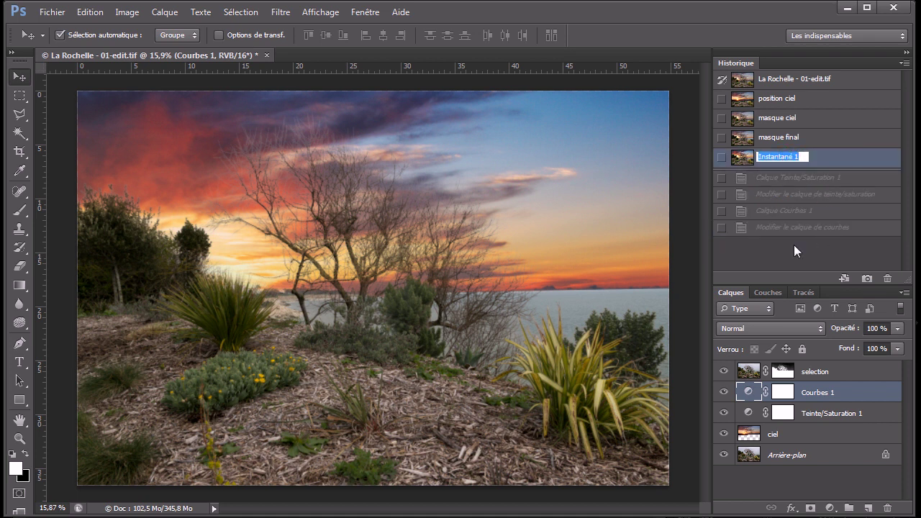
{"action": "type", "text": "ciel coloré"}
{"action": "key", "text": "Return"}
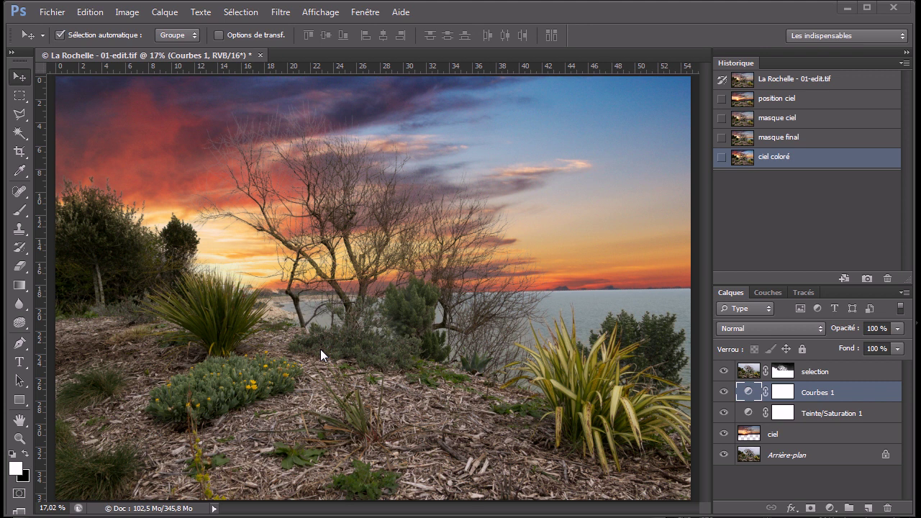
- Add a Color Balance adjustment layer above the selection layer with midtones at red +17, magenta -6 and yellow -19
{"action": "left_click", "coordinate": [750, 372]}
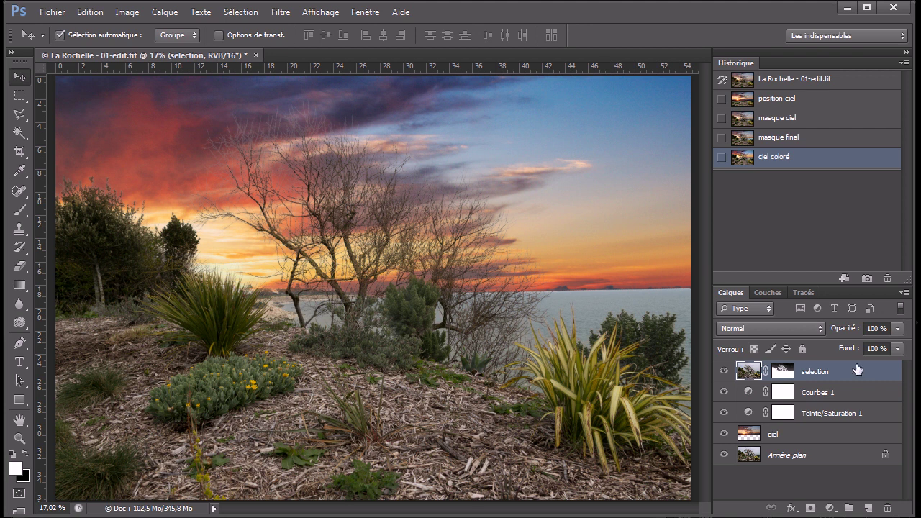
{"action": "left_click", "coordinate": [832, 509]}
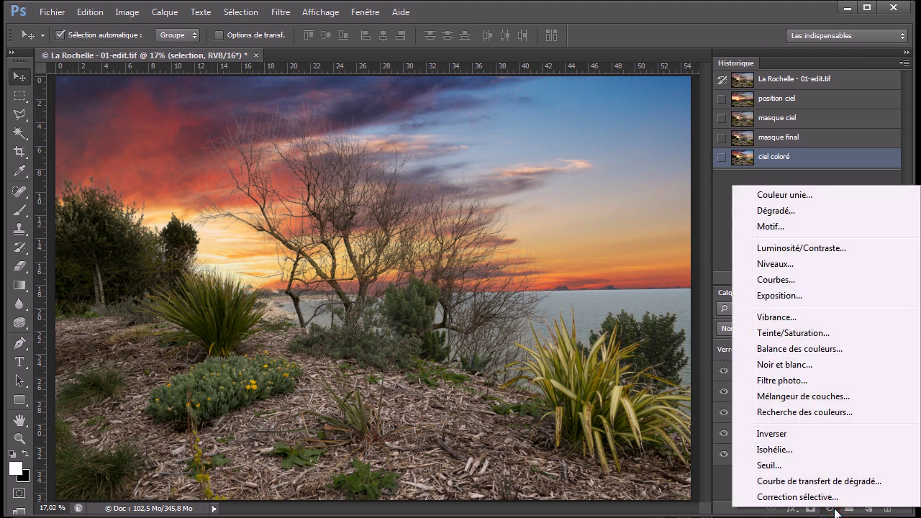
{"action": "left_click", "coordinate": [793, 350]}
{"action": "left_click_drag", "start_coordinate": [673, 284], "coordinate": [667, 333]}
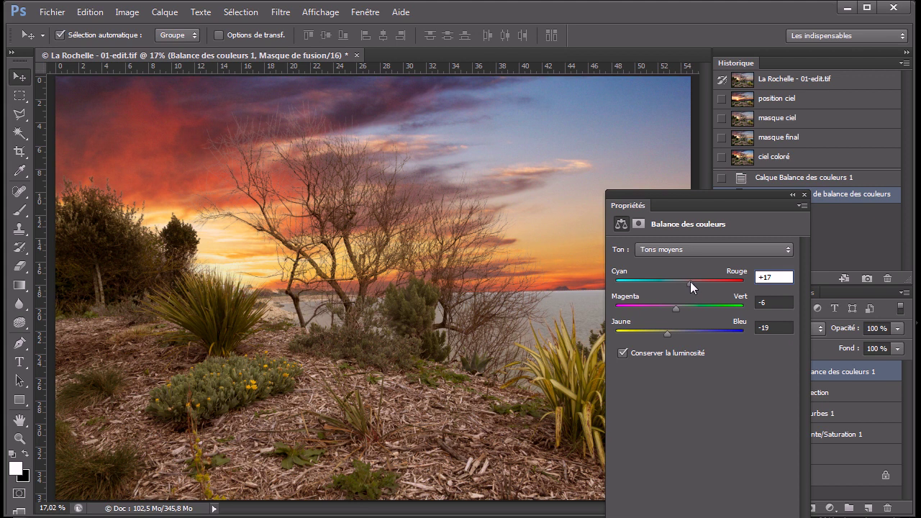
{"action": "left_click", "coordinate": [804, 194]}
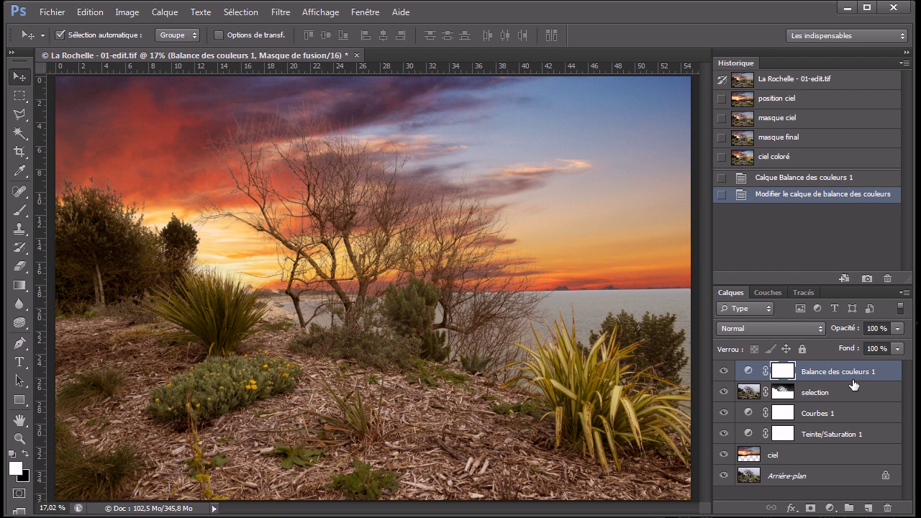
- Clip the Color Balance layer to the selection layer and compare the foreground with and without the adjustment
{"action": "left_click_drag", "start_coordinate": [853, 382], "coordinate": [853, 375]}
{"action": "left_click", "coordinate": [853, 376], "text": "alt"}
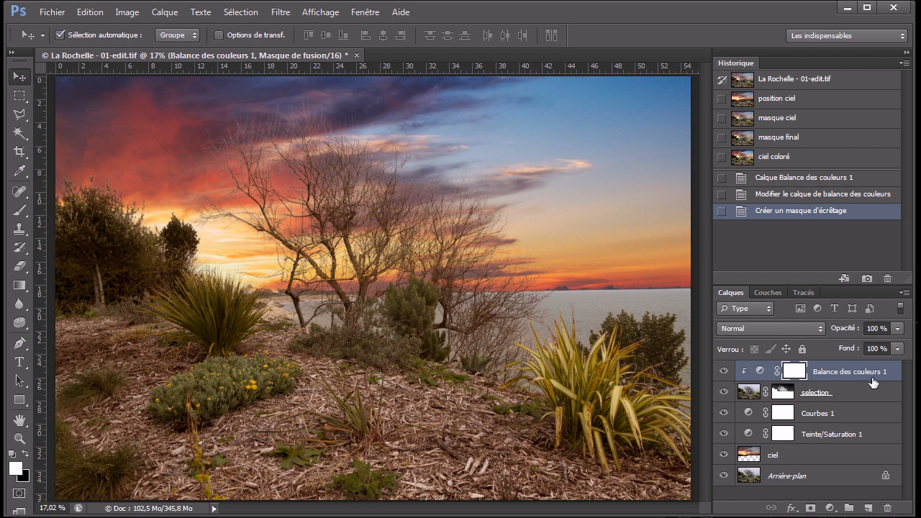
{"action": "left_click", "coordinate": [724, 371]}
{"action": "left_click", "coordinate": [724, 371]}
{"action": "left_click", "coordinate": [723, 372]}
{"action": "left_click", "coordinate": [723, 371]}
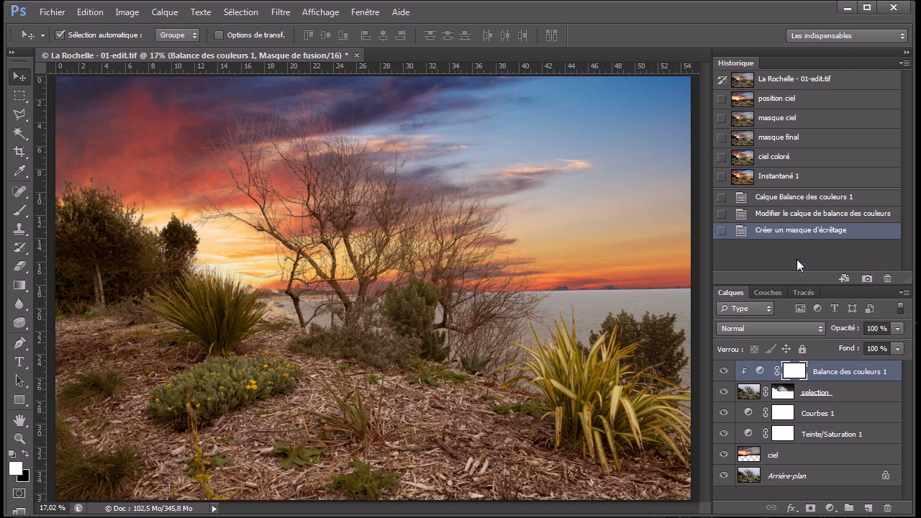
- Name the new history snapshot "balance des couleurs"
{"action": "double_click", "coordinate": [781, 176]}
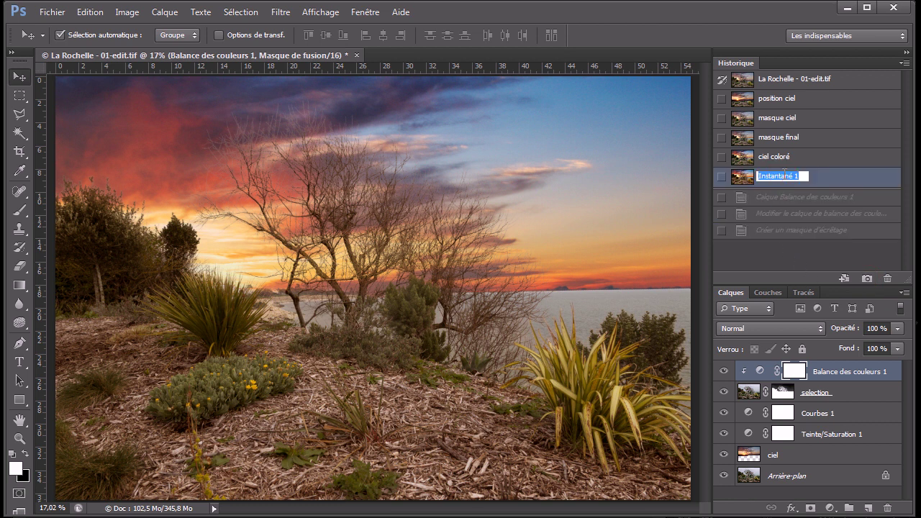
{"action": "type", "text": "balance des couleurs"}
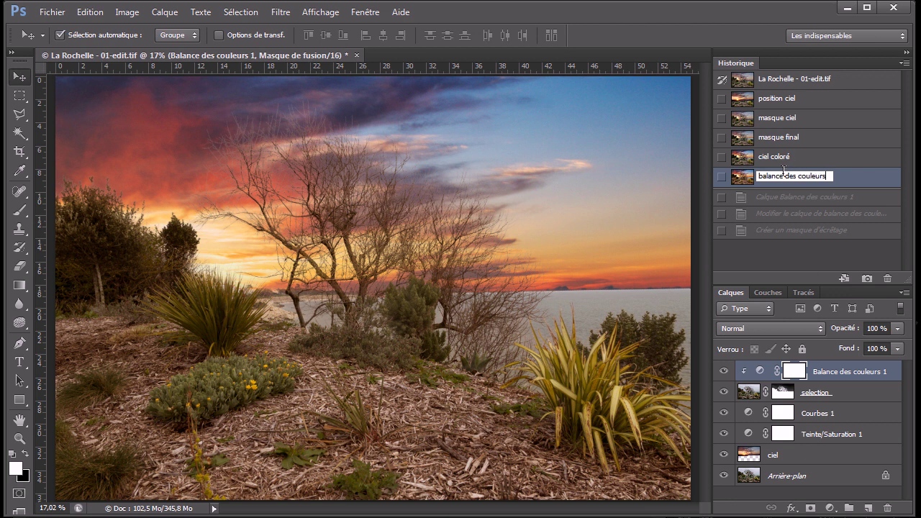
{"action": "key", "text": "Return"}
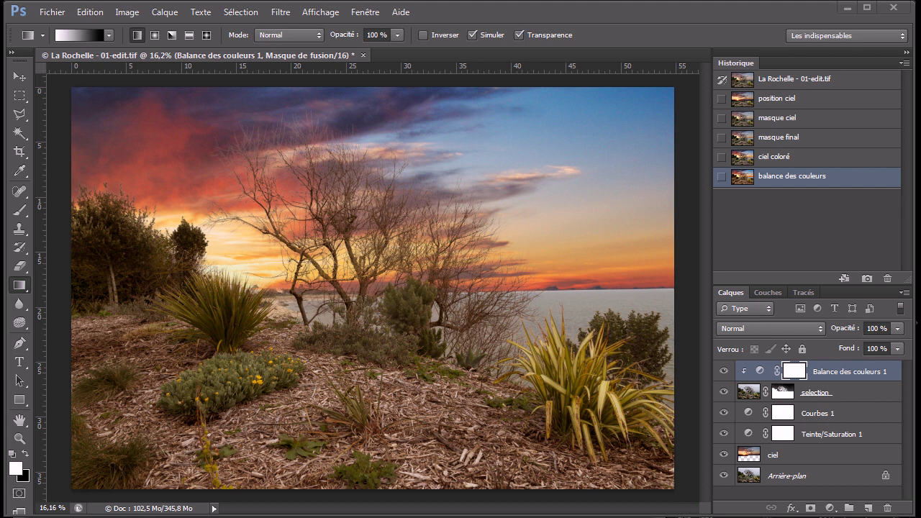
- Examine the pale upper branches of the tree against the dark clouds, then the whole image
{"action": "scroll", "coordinate": [305, 140], "scroll_direction": "up", "scroll_amount": 6}
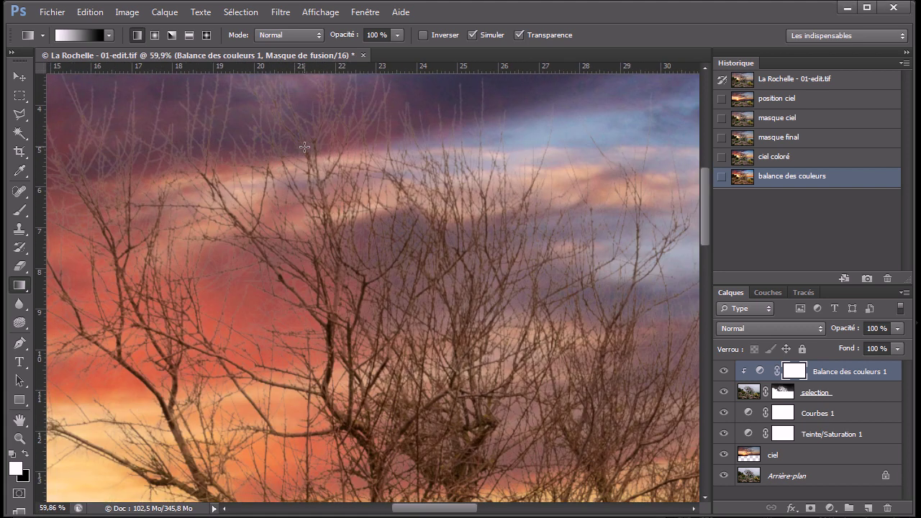
{"action": "left_click_drag", "start_coordinate": [305, 140], "coordinate": [390, 297]}
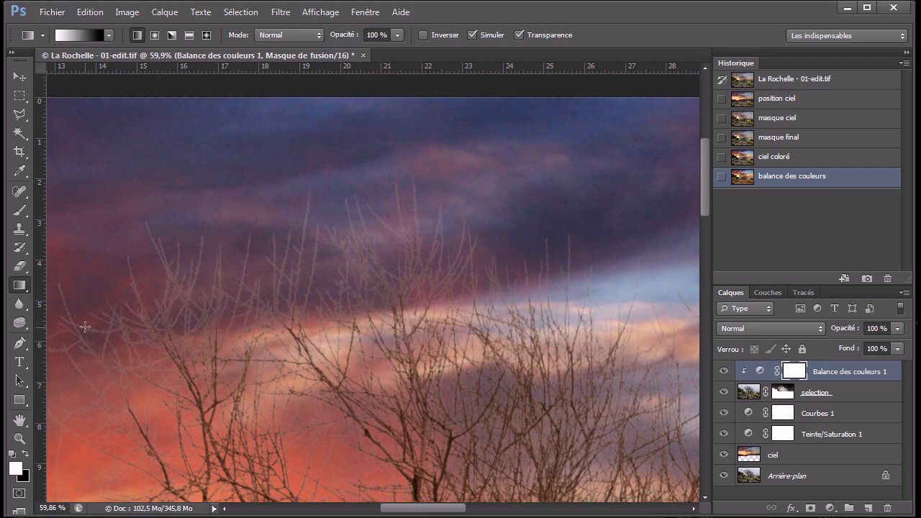
{"action": "scroll", "coordinate": [316, 262], "scroll_direction": "up", "scroll_amount": 2}
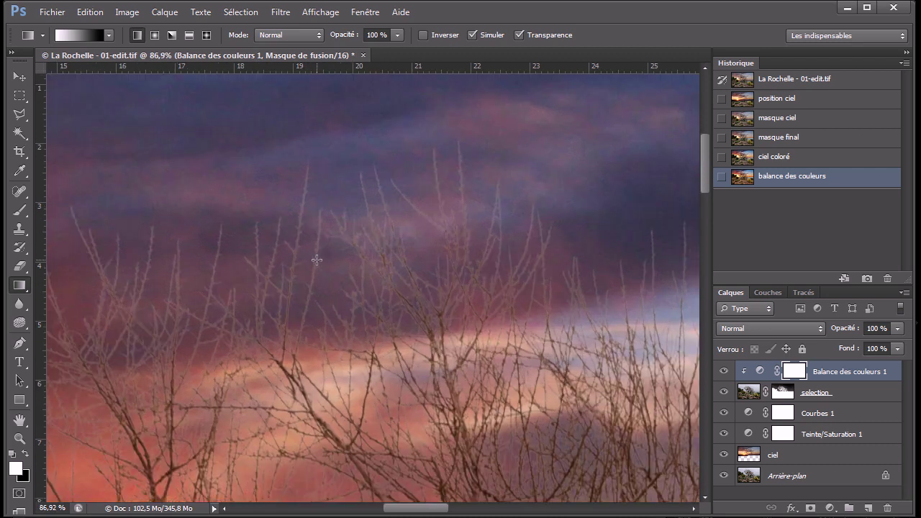
{"action": "scroll", "coordinate": [316, 262], "scroll_direction": "up", "scroll_amount": 1}
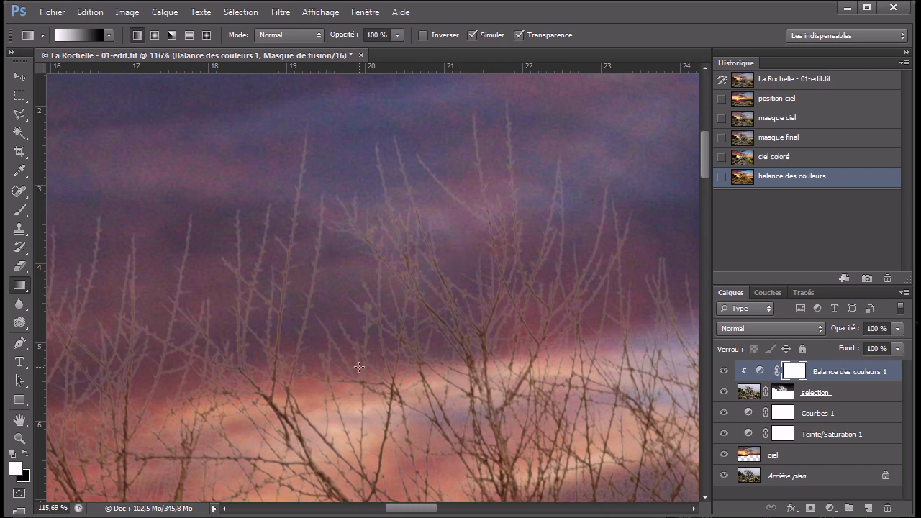
{"action": "scroll", "coordinate": [358, 366], "scroll_direction": "down", "scroll_amount": 2}
{"action": "scroll", "coordinate": [355, 365], "scroll_direction": "down", "scroll_amount": 4}
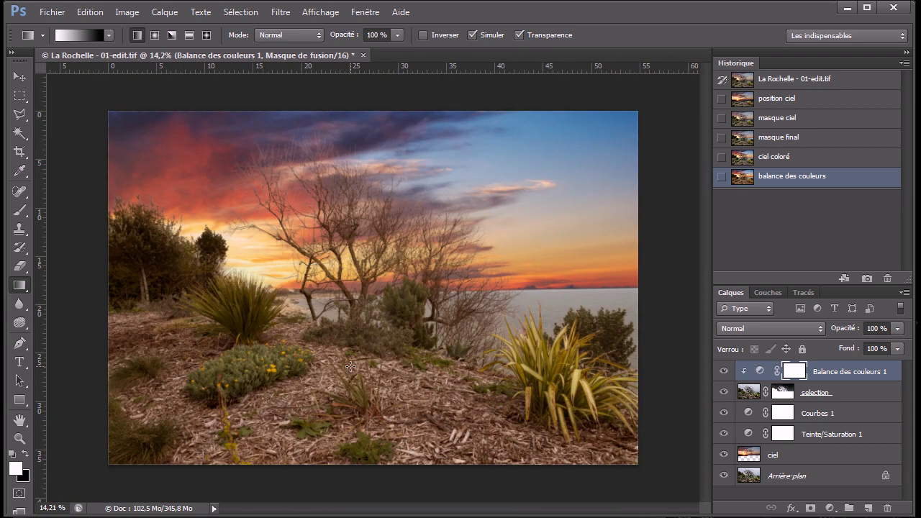
{"action": "scroll", "coordinate": [351, 366], "scroll_direction": "up", "scroll_amount": 1}
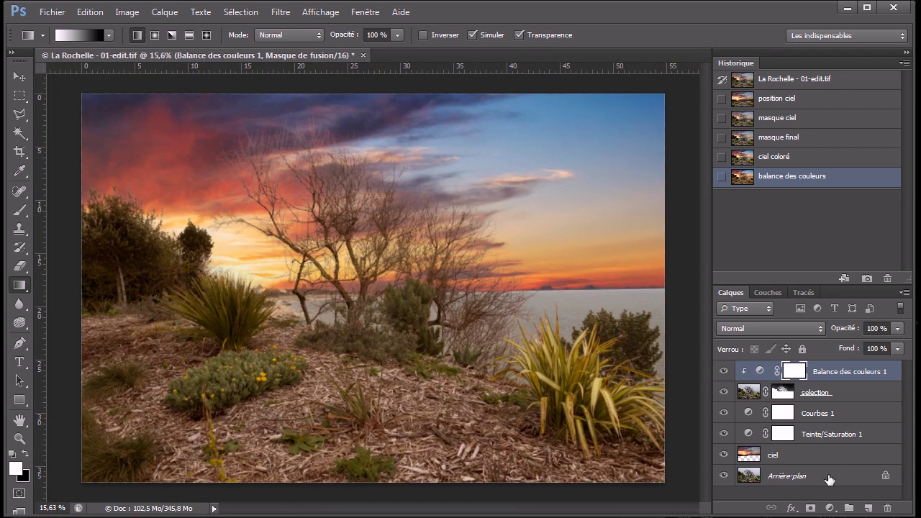
- Add a second Curves adjustment layer above the Color Balance layer and clip it to the selection layer
{"action": "left_click", "coordinate": [830, 508]}
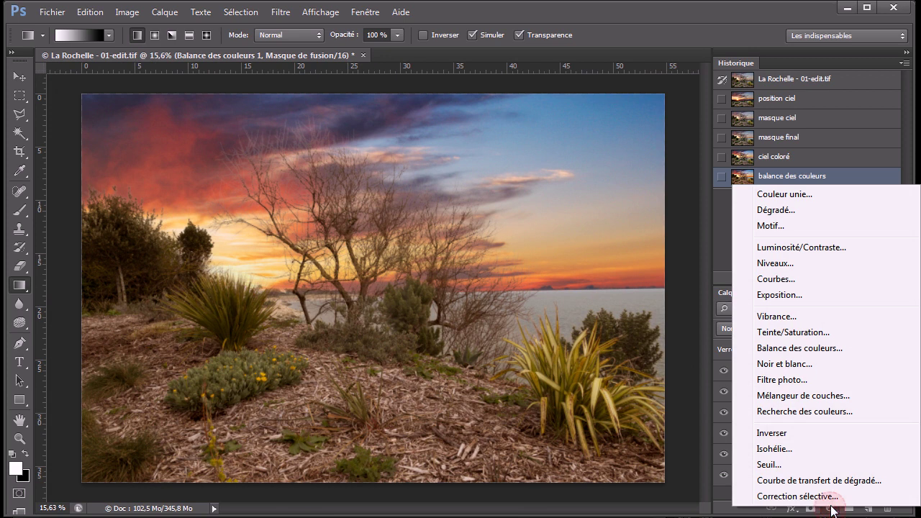
{"action": "left_click", "coordinate": [789, 279]}
{"action": "left_click", "coordinate": [806, 193]}
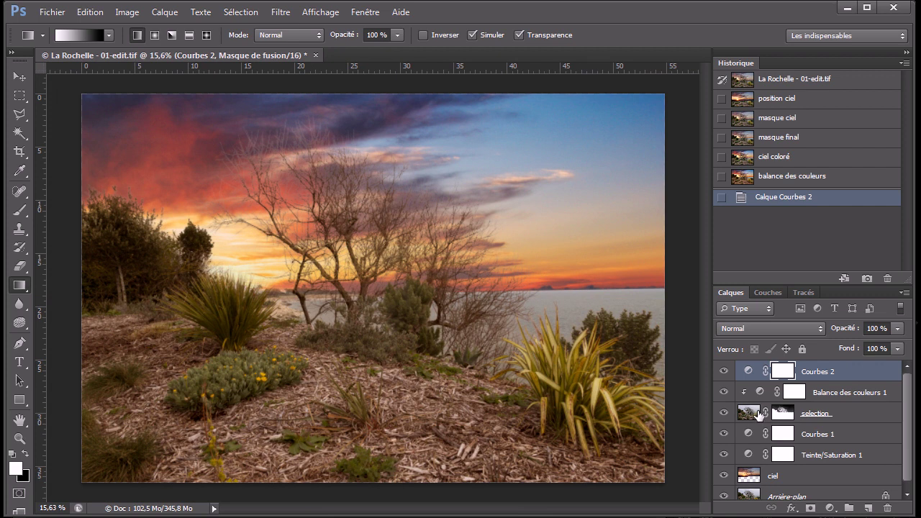
{"action": "left_click_drag", "start_coordinate": [851, 386], "coordinate": [852, 374]}
{"action": "left_click", "coordinate": [852, 375], "text": "alt"}
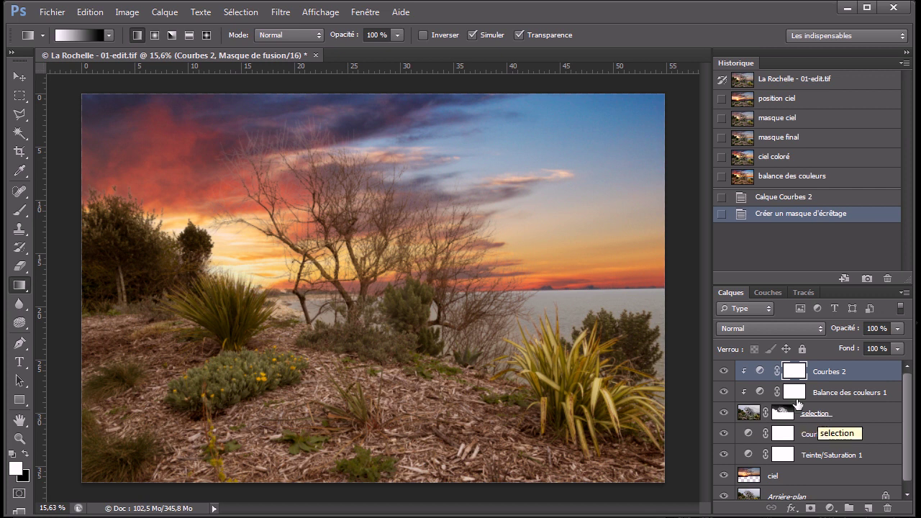
- Darken the clipped Curves layer with a point at input 235 and output 169, checking the upper branches against the sky
{"action": "double_click", "coordinate": [760, 371]}
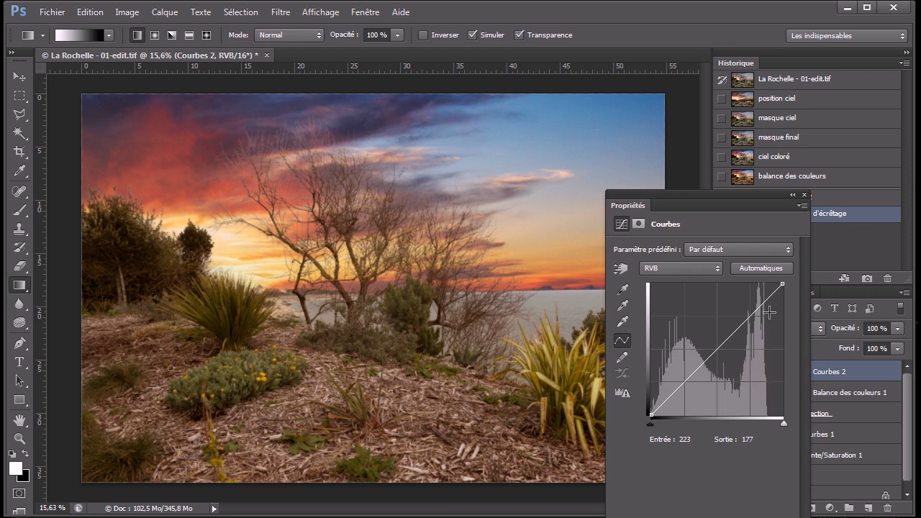
{"action": "left_click_drag", "start_coordinate": [765, 301], "coordinate": [772, 328]}
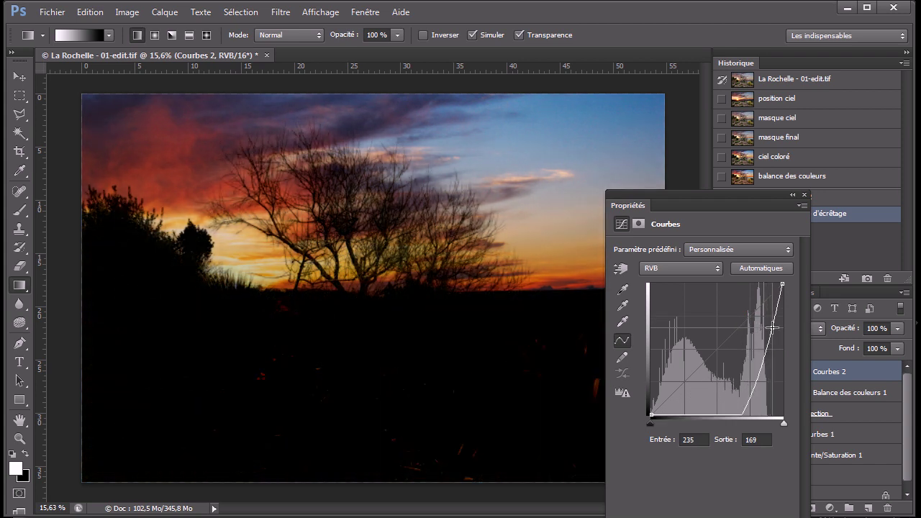
{"action": "scroll", "coordinate": [319, 200], "scroll_direction": "up", "scroll_amount": 5}
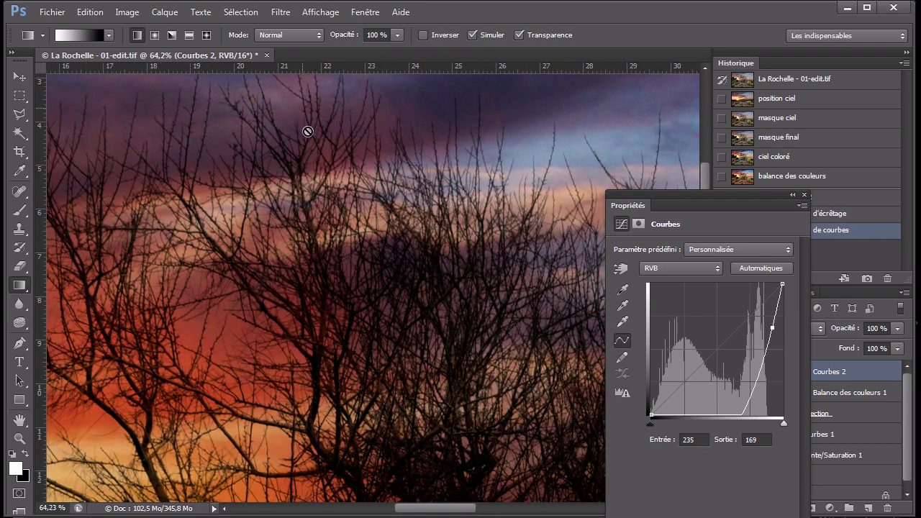
{"action": "left_click_drag", "start_coordinate": [325, 160], "coordinate": [384, 267]}
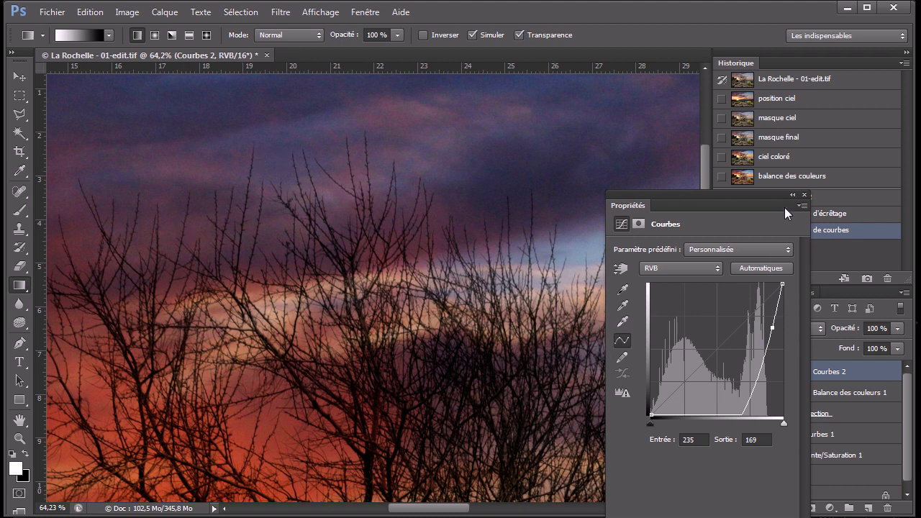
{"action": "left_click", "coordinate": [804, 195]}
{"action": "scroll", "coordinate": [500, 326], "scroll_direction": "down", "scroll_amount": 6}
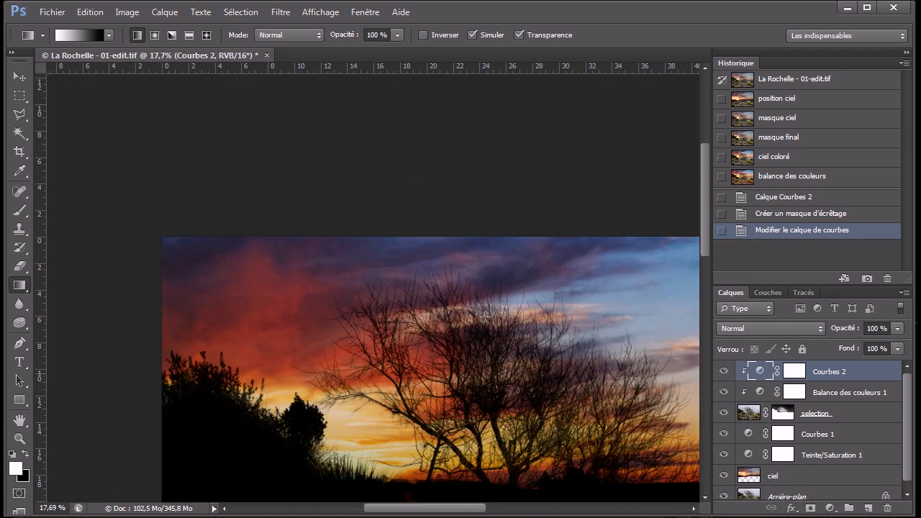
- Limit the Courbes 2 darkening with a white-to-black gradient on its mask, from the image's upper edge to about two-thirds down
{"action": "scroll", "coordinate": [389, 269], "scroll_direction": "up", "scroll_amount": 1}
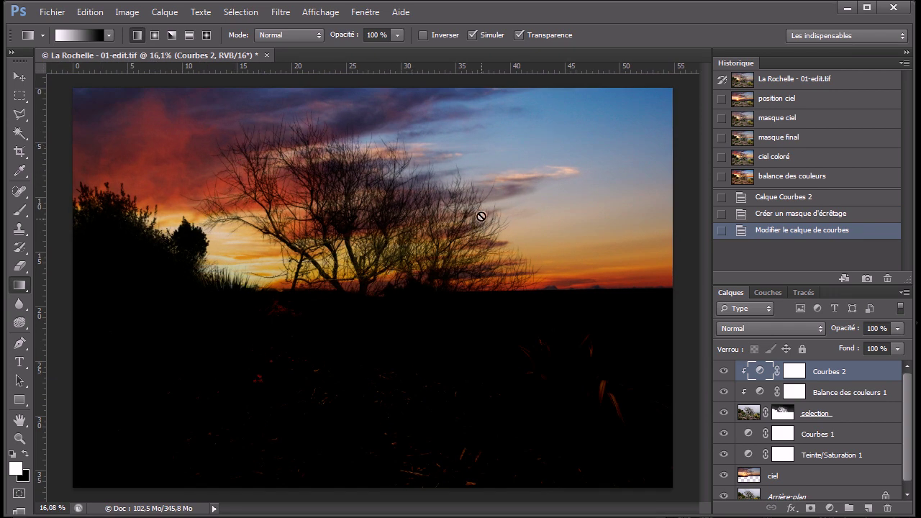
{"action": "left_click", "coordinate": [795, 374]}
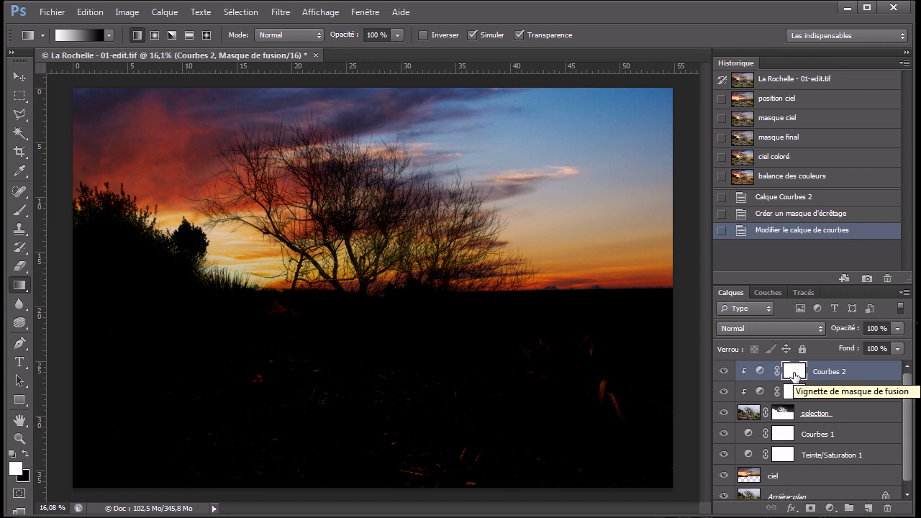
{"action": "right_click", "coordinate": [20, 290]}
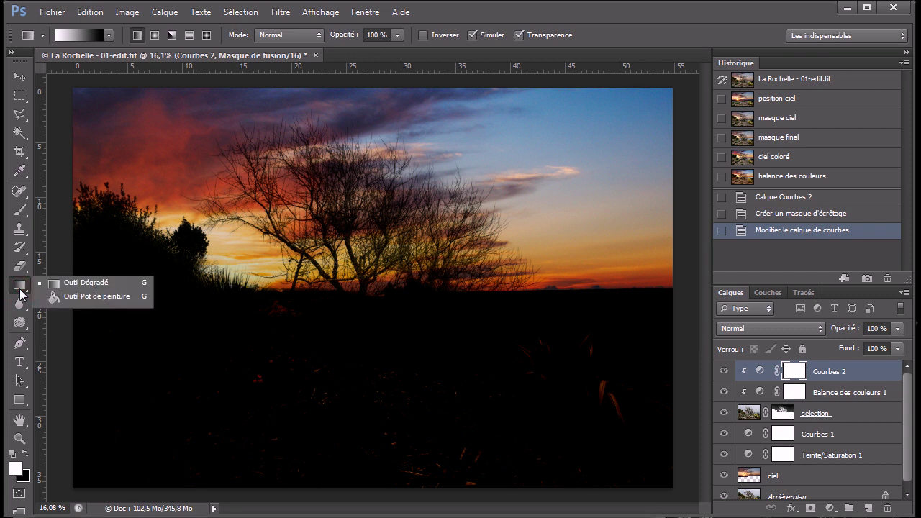
{"action": "left_click", "coordinate": [355, 83]}
{"action": "left_click_drag", "start_coordinate": [356, 85], "coordinate": [357, 360]}
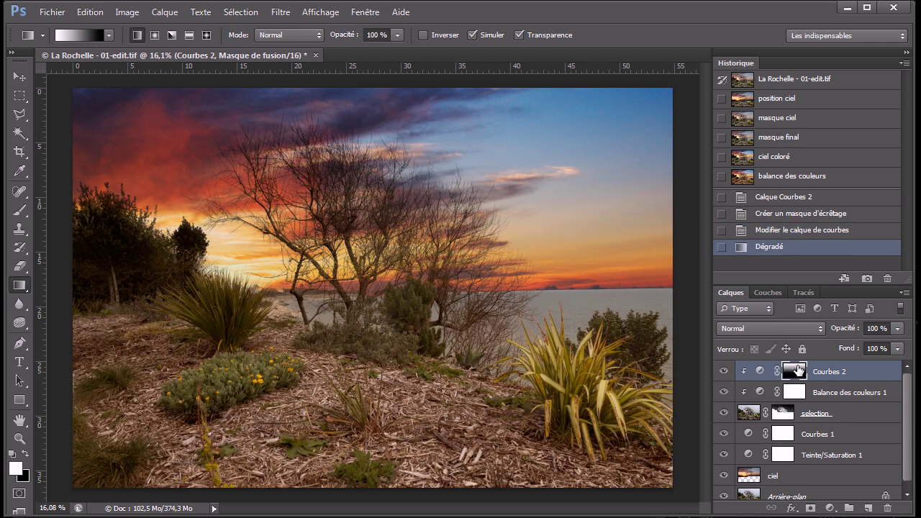
- Compare the tree's upper branches against the sky with and without Courbes 2, then view the whole image
{"action": "left_click", "coordinate": [724, 372]}
{"action": "left_click", "coordinate": [725, 371]}
{"action": "scroll", "coordinate": [410, 133], "scroll_direction": "up", "scroll_amount": 4}
{"action": "scroll", "coordinate": [429, 136], "scroll_direction": "up", "scroll_amount": 2}
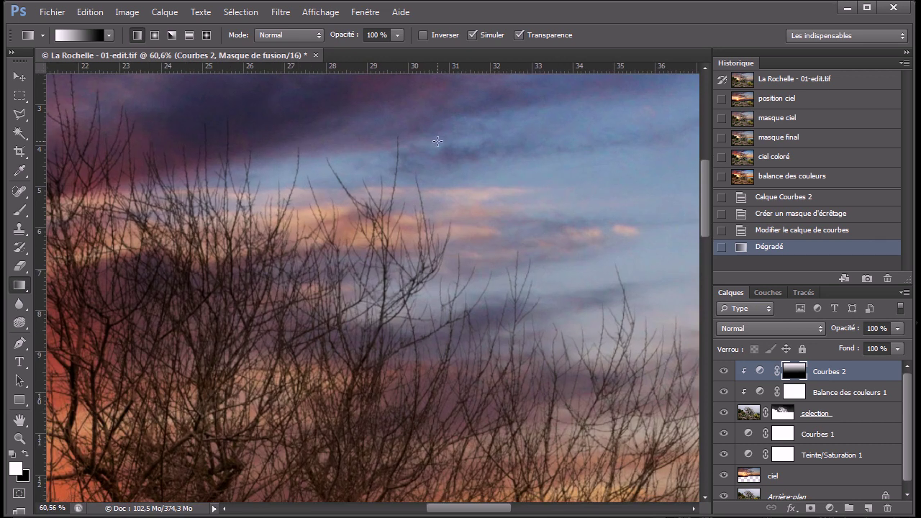
{"action": "scroll", "coordinate": [434, 114], "scroll_direction": "up", "scroll_amount": 1}
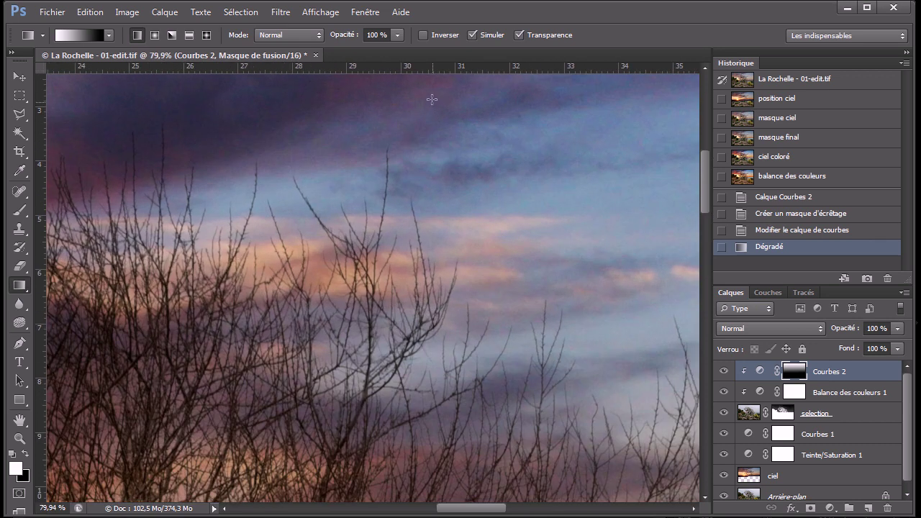
{"action": "left_click", "coordinate": [724, 371]}
{"action": "left_click", "coordinate": [725, 371]}
{"action": "scroll", "coordinate": [493, 297], "scroll_direction": "down", "scroll_amount": 2}
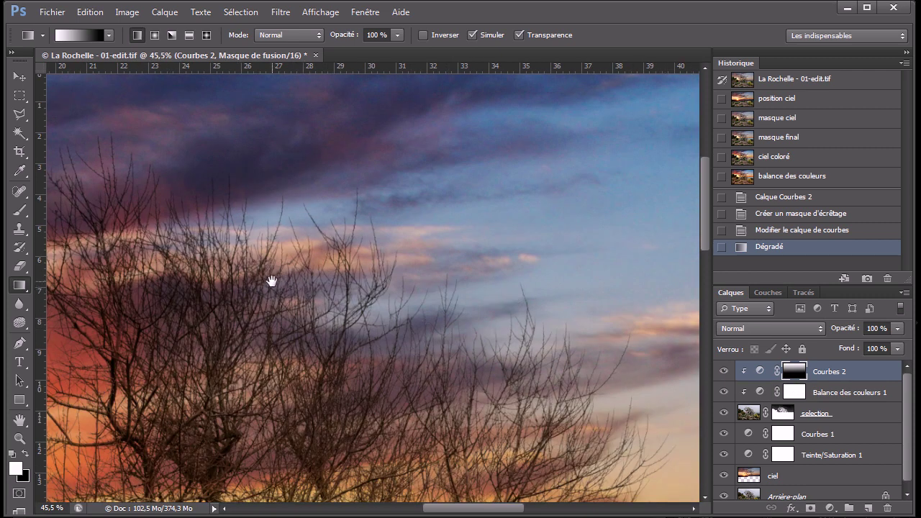
{"action": "left_click_drag", "start_coordinate": [273, 280], "coordinate": [680, 245]}
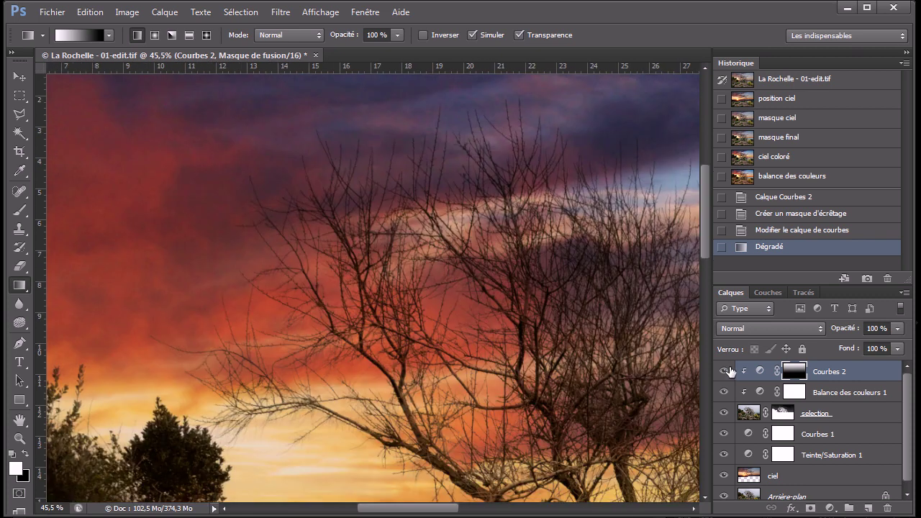
{"action": "left_click", "coordinate": [726, 371]}
{"action": "left_click", "coordinate": [725, 371]}
{"action": "left_click_drag", "start_coordinate": [592, 318], "coordinate": [76, 260]}
{"action": "left_click", "coordinate": [725, 371]}
{"action": "left_click", "coordinate": [724, 370]}
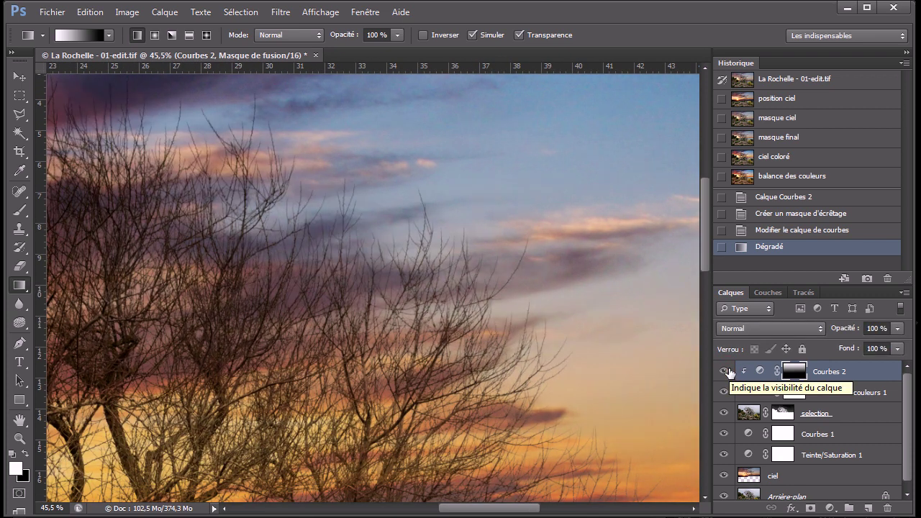
{"action": "scroll", "coordinate": [497, 291], "scroll_direction": "down", "scroll_amount": 12}
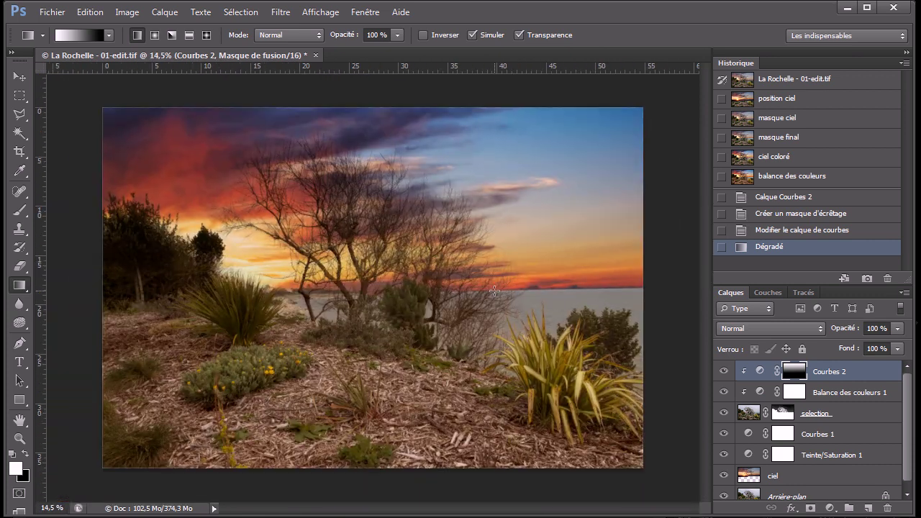
{"action": "scroll", "coordinate": [494, 291], "scroll_direction": "up", "scroll_amount": 1}
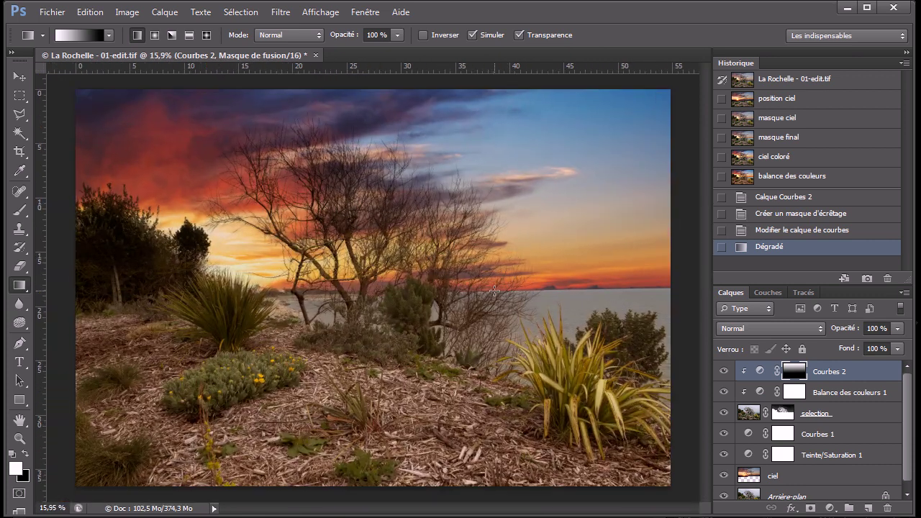
- Create a new history snapshot and name it "branches"
{"action": "left_click", "coordinate": [865, 279]}
{"action": "double_click", "coordinate": [770, 195]}
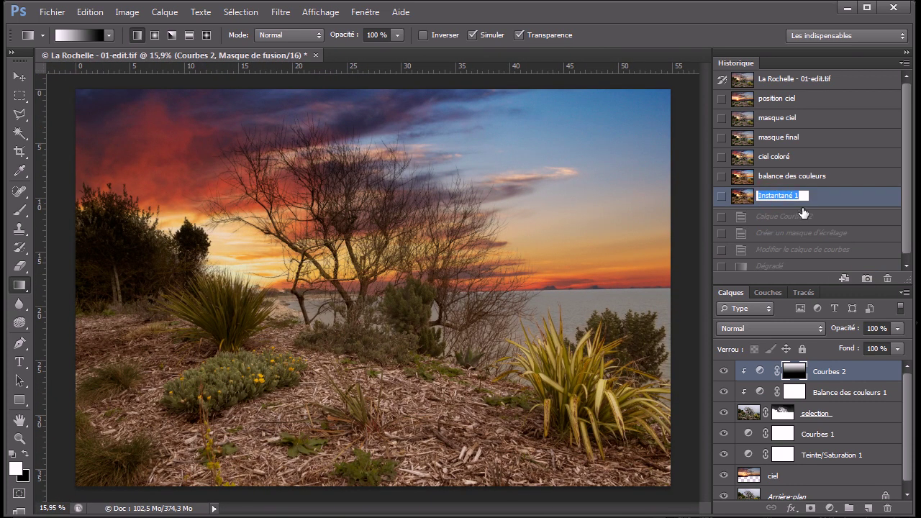
{"action": "type", "text": "branches"}
{"action": "key", "text": "Return"}
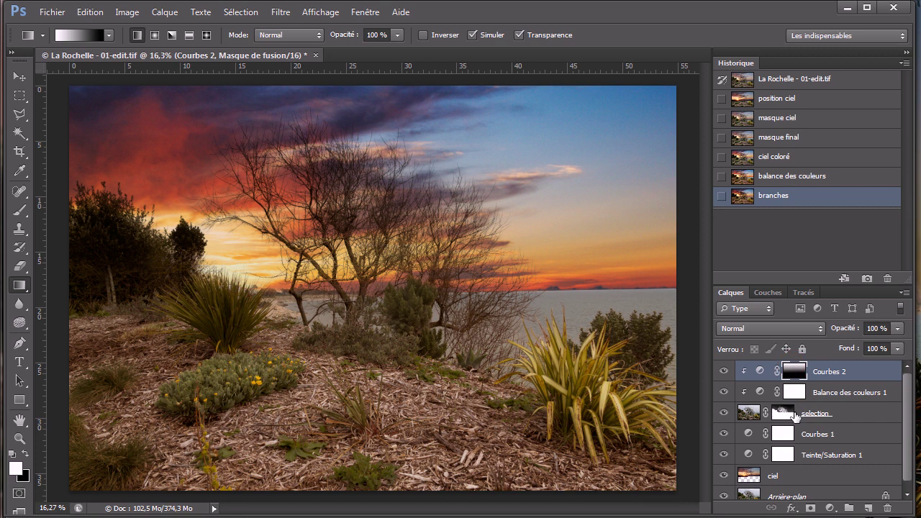
- Add a third Curves layer with a highlight point and a shadow point at input 80, output 75, and clip it to the selection layer
{"action": "left_click", "coordinate": [830, 508]}
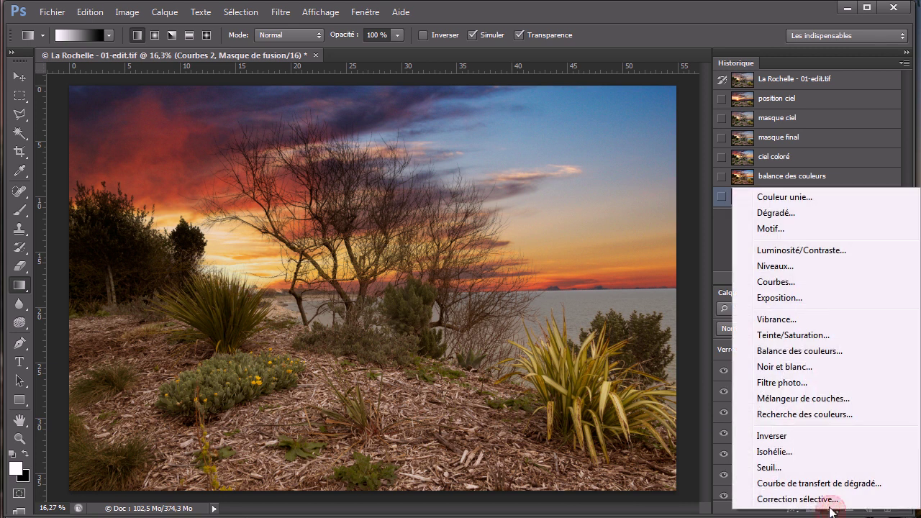
{"action": "left_click", "coordinate": [812, 282]}
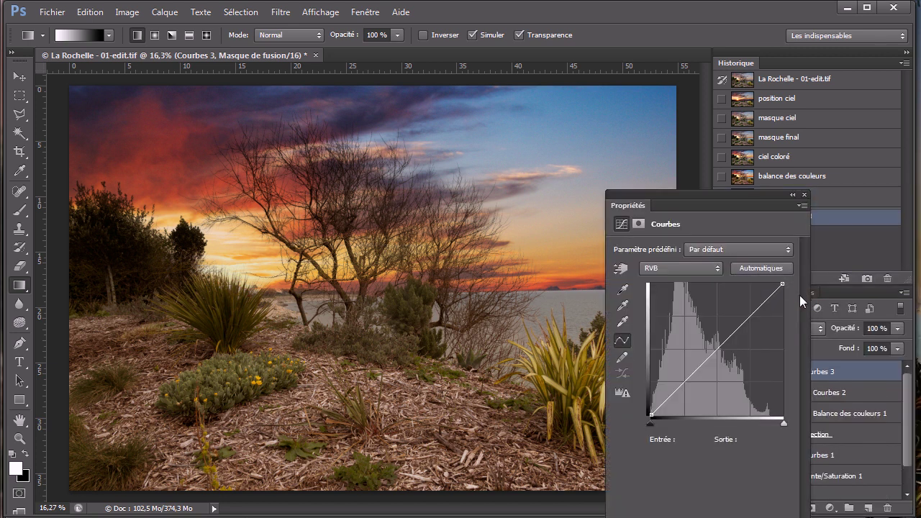
{"action": "left_click", "coordinate": [757, 308]}
{"action": "left_click", "coordinate": [691, 375]}
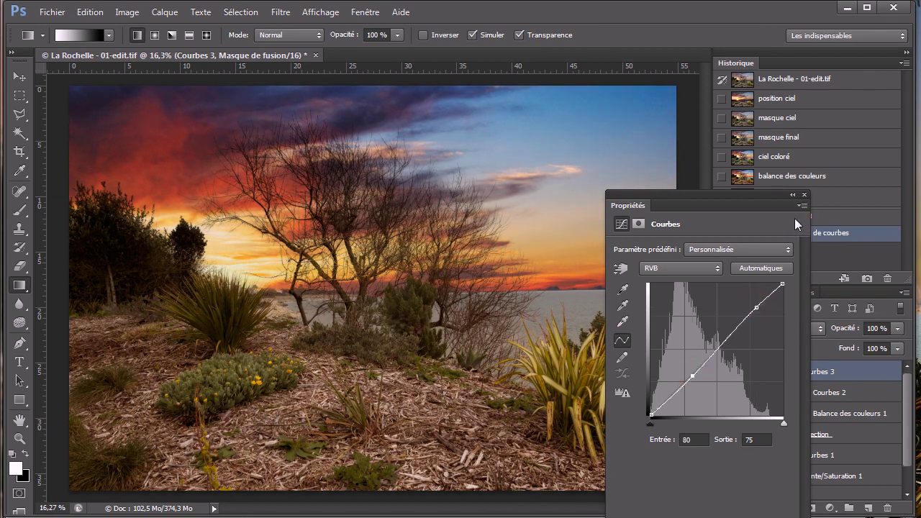
{"action": "left_click", "coordinate": [804, 195]}
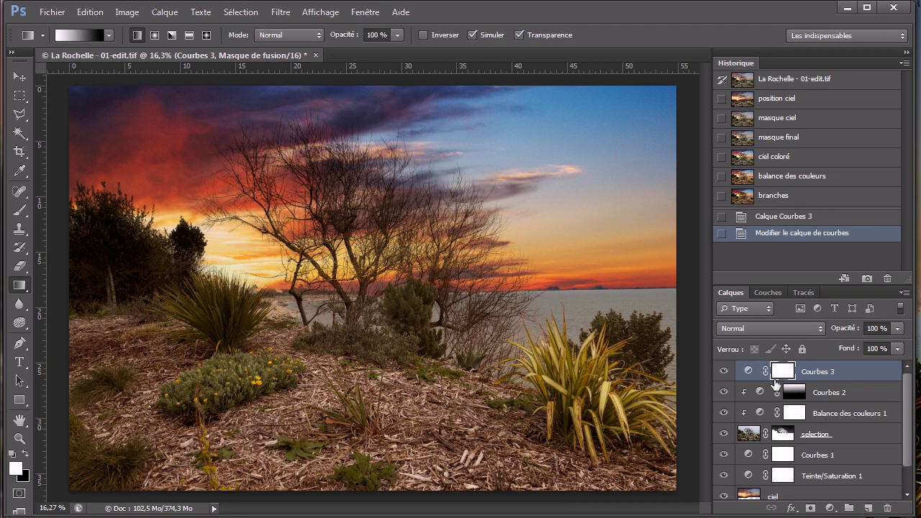
{"action": "left_click", "coordinate": [846, 381], "text": "alt"}
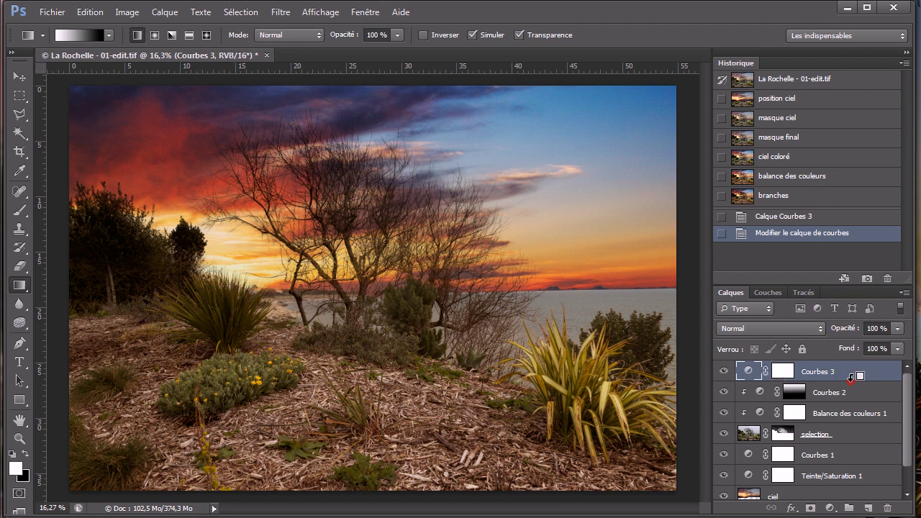
{"action": "left_click", "coordinate": [749, 434]}
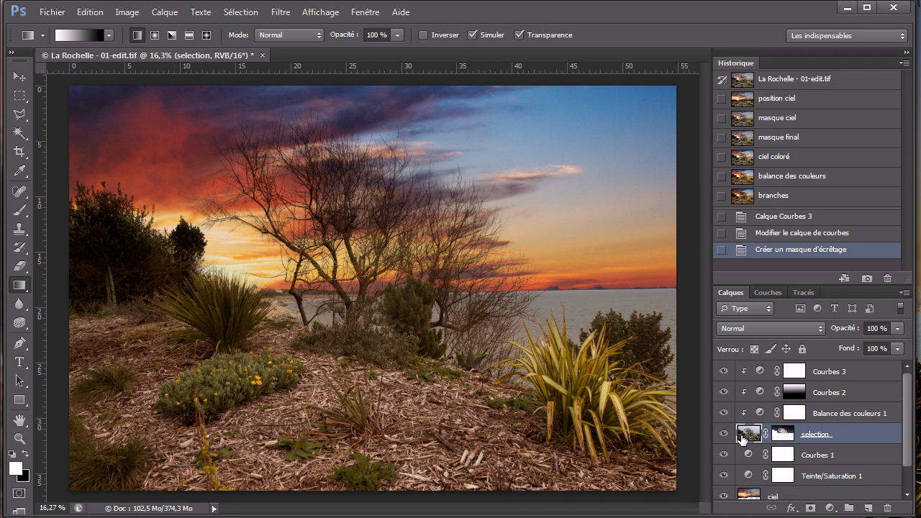
- Limit Courbes 3 to the foreground with a white-to-black mask gradient from the image's lower edge up into the tree, comparing with the layer hidden
{"action": "left_click", "coordinate": [795, 375]}
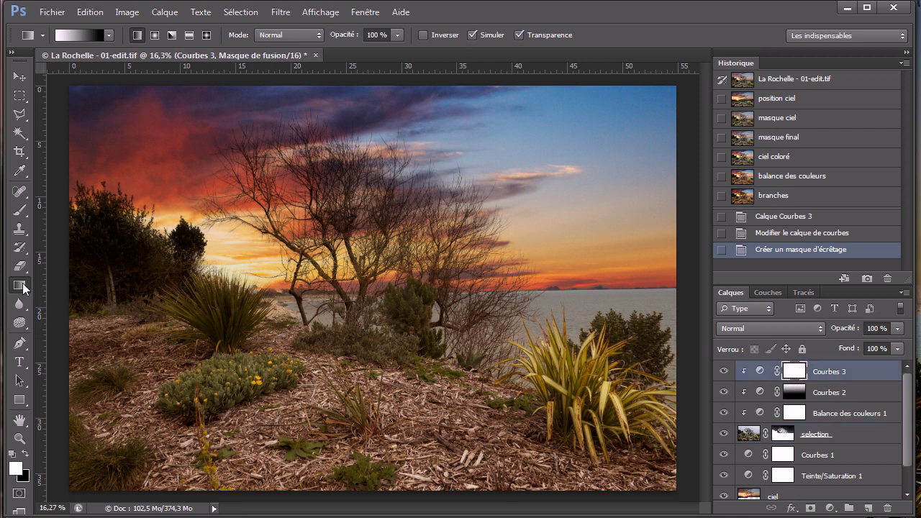
{"action": "left_click_drag", "start_coordinate": [347, 494], "coordinate": [358, 200]}
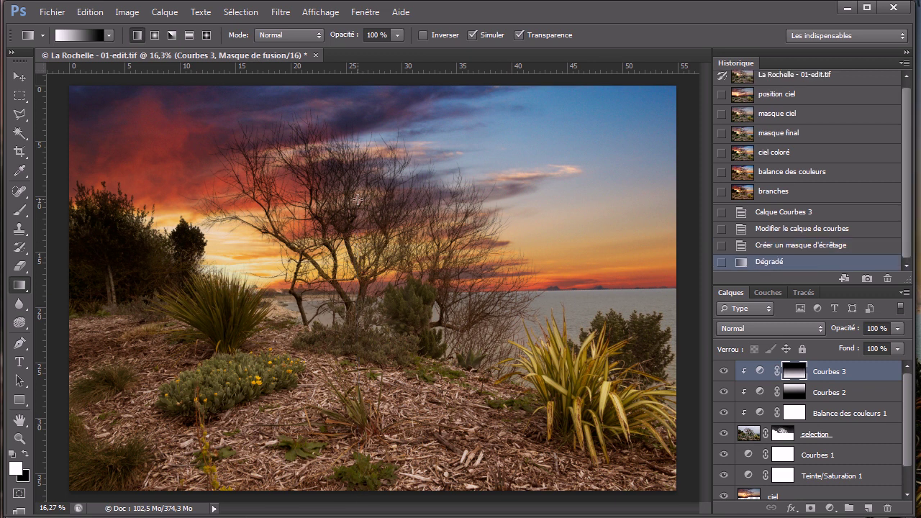
{"action": "left_click_drag", "start_coordinate": [388, 495], "coordinate": [392, 174]}
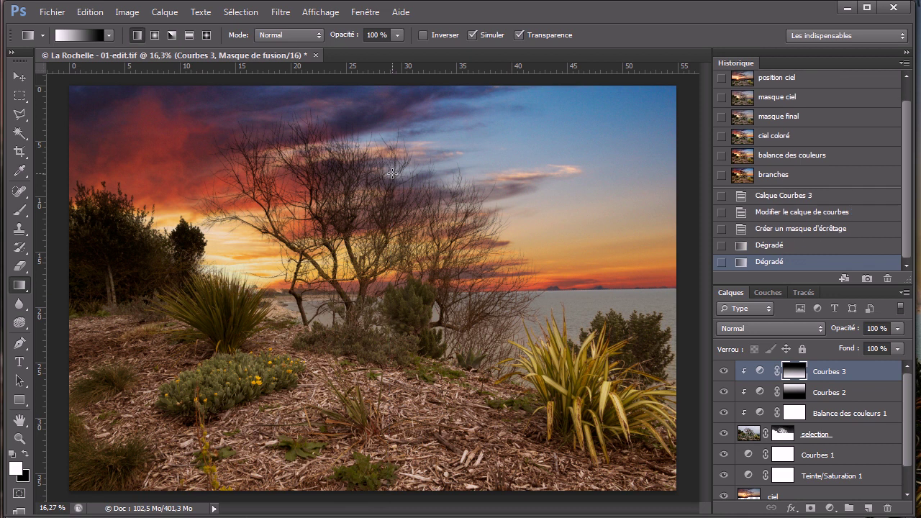
{"action": "left_click", "coordinate": [724, 372]}
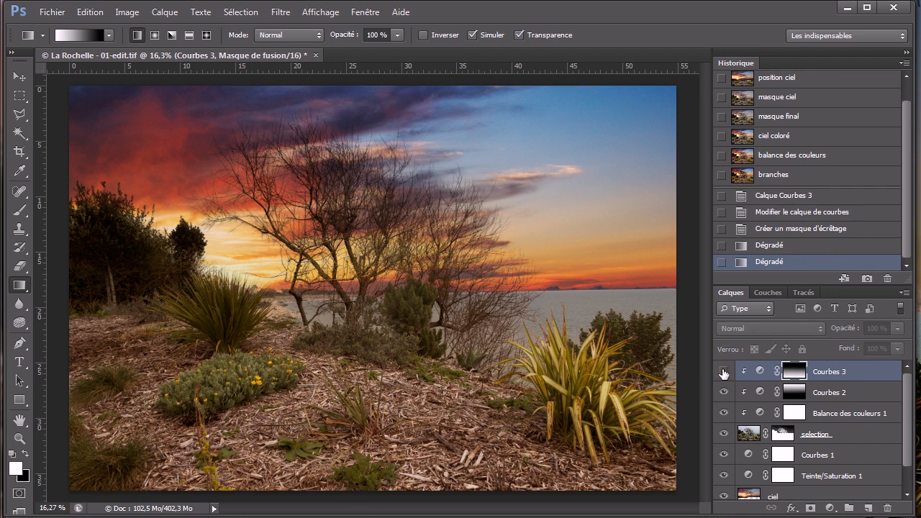
{"action": "left_click", "coordinate": [724, 371]}
{"action": "left_click", "coordinate": [723, 372]}
{"action": "left_click", "coordinate": [724, 372]}
- Readjust the highlight and shadow points of the Courbes 3 curve for more foreground contrast, comparing with the layer hidden
{"action": "double_click", "coordinate": [760, 374]}
{"action": "left_click_drag", "start_coordinate": [756, 307], "coordinate": [753, 310]}
{"action": "left_click_drag", "start_coordinate": [693, 375], "coordinate": [692, 377]}
{"action": "left_click", "coordinate": [803, 195]}
{"action": "left_click", "coordinate": [724, 372]}
{"action": "left_click", "coordinate": [724, 371]}
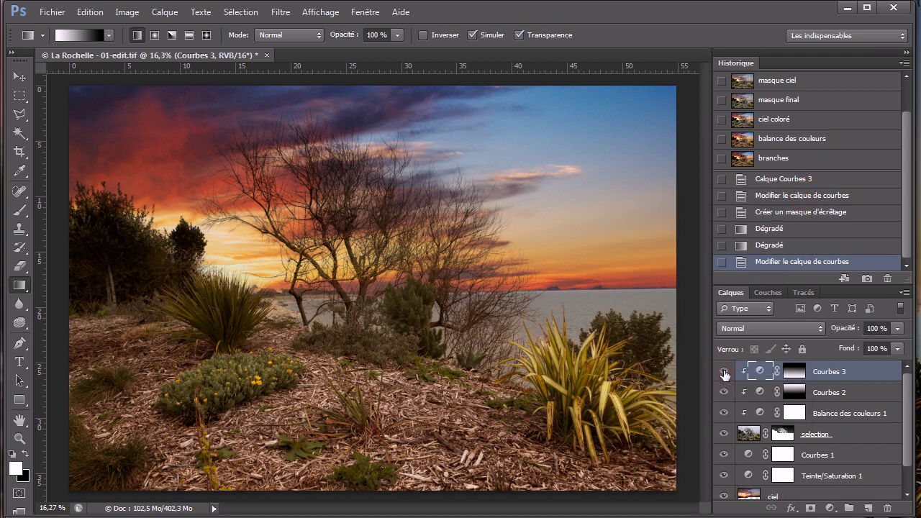
- Create a new history snapshot and name it "contraste bas image"
{"action": "left_click", "coordinate": [867, 278]}
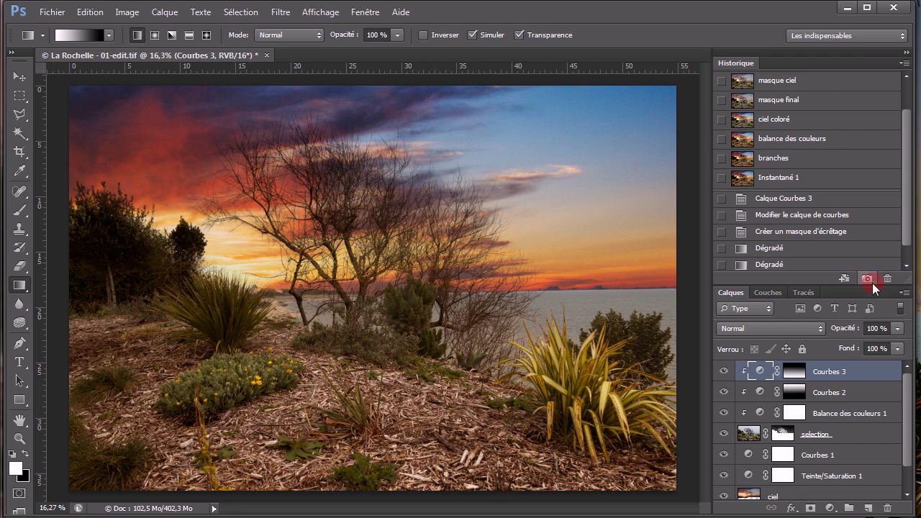
{"action": "double_click", "coordinate": [788, 179]}
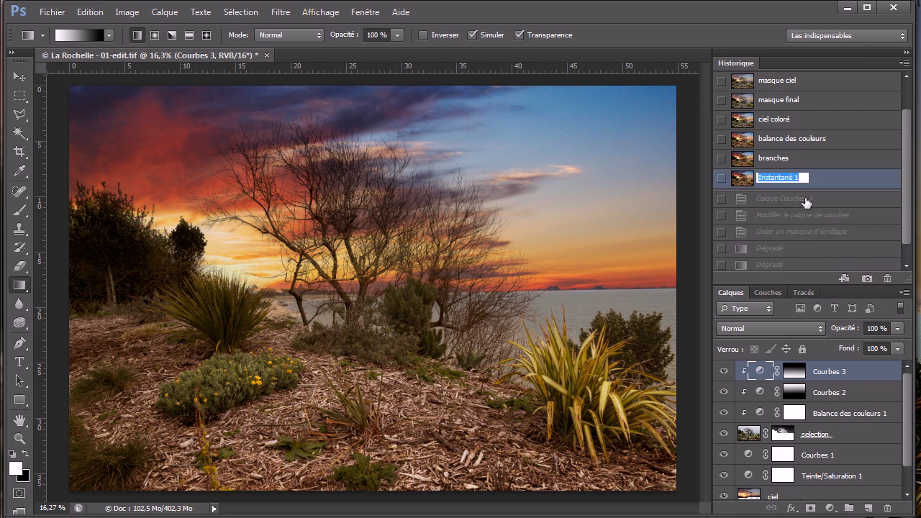
{"action": "type", "text": "contraste bas i"}
{"action": "type", "text": "mage"}
{"action": "key", "text": "Return"}
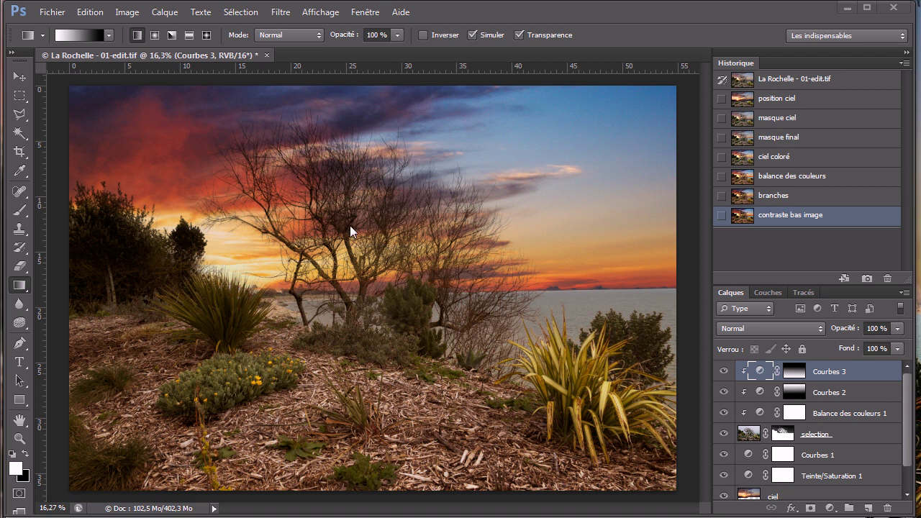
- Add an unclipped Curves layer on top of the stack and brighten the whole image by raising a midtone point
{"action": "left_click", "coordinate": [830, 508]}
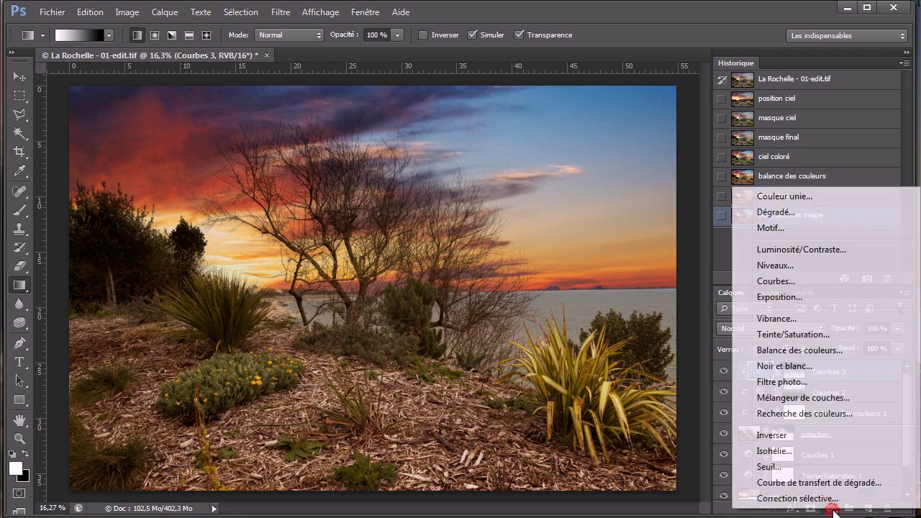
{"action": "left_click", "coordinate": [779, 281]}
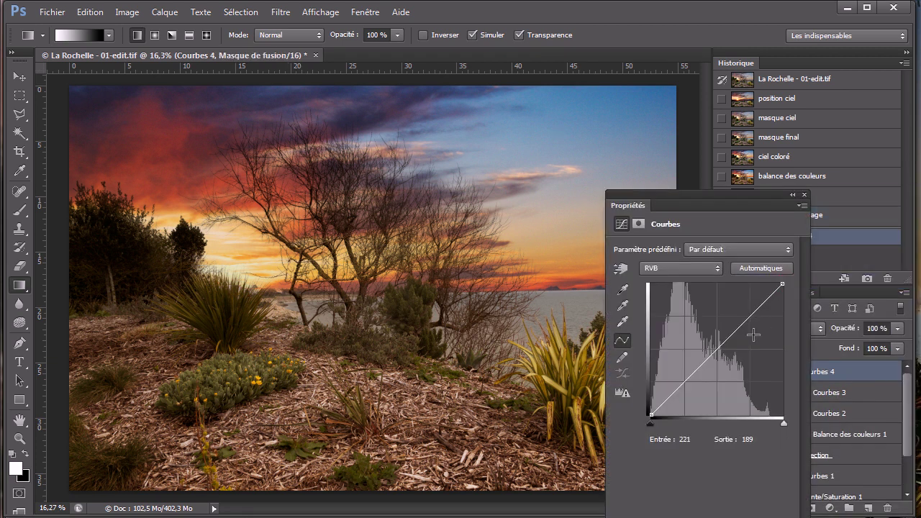
{"action": "mouse_move", "coordinate": [721, 349]}
{"action": "left_mouse_down"}
{"action": "mouse_move", "coordinate": [707, 348]}
{"action": "mouse_move", "coordinate": [713, 341]}
{"action": "left_mouse_up"}
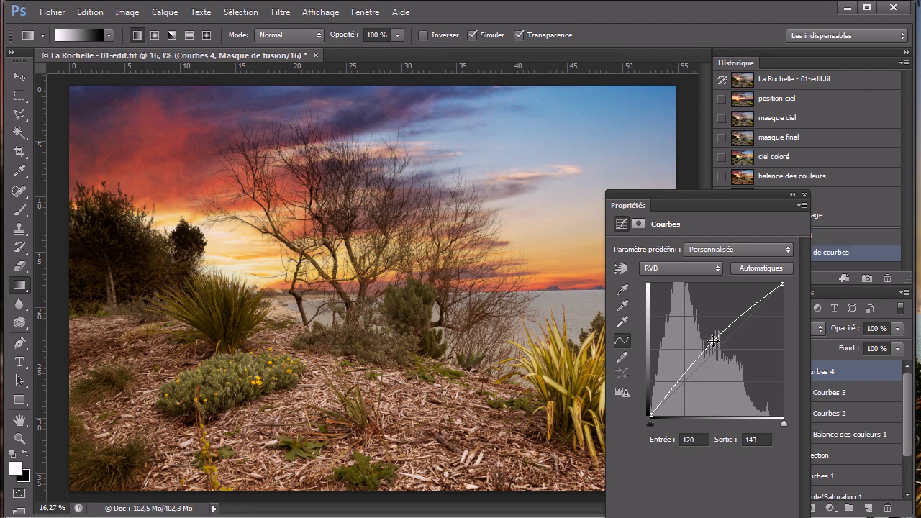
{"action": "left_click_drag", "start_coordinate": [711, 197], "coordinate": [587, 199]}
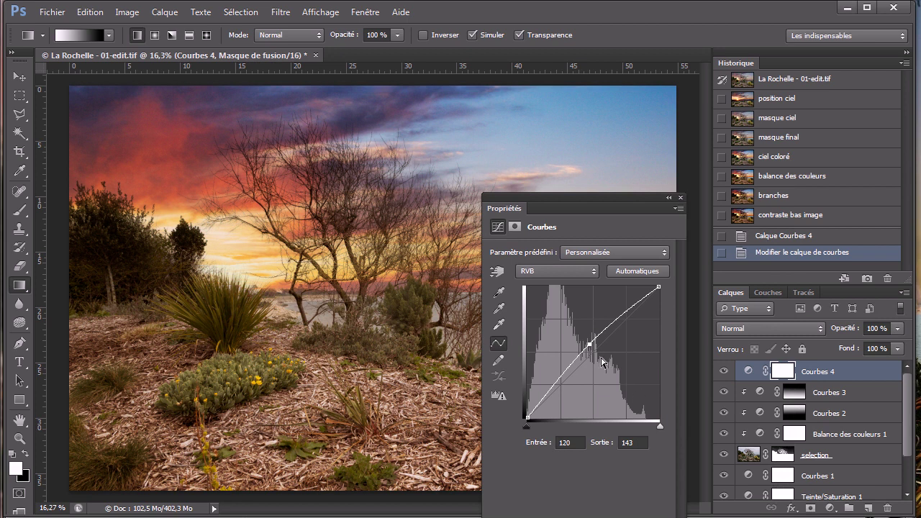
{"action": "left_click_drag", "start_coordinate": [589, 346], "coordinate": [590, 339]}
{"action": "left_click", "coordinate": [680, 199]}
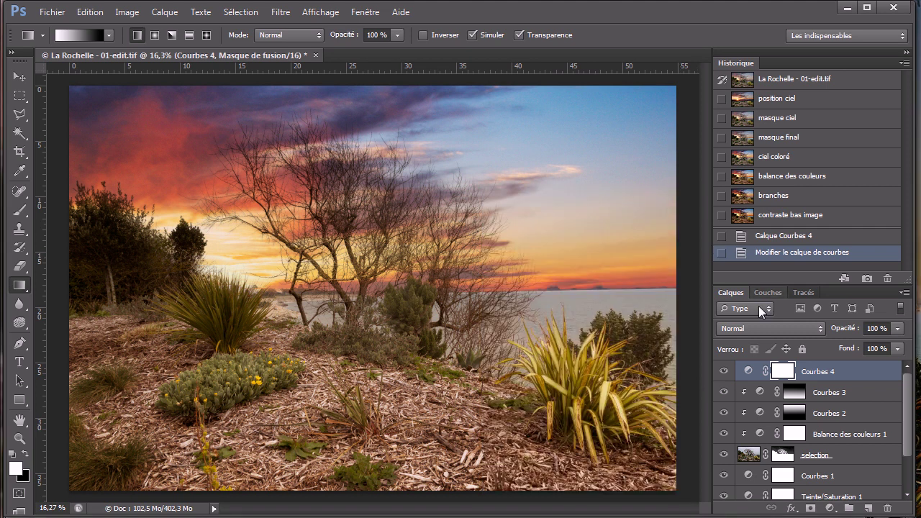
- Rename the brightening Curves layer "clair"
{"action": "double_click", "coordinate": [822, 372]}
{"action": "type", "text": "clair"}
{"action": "key", "text": "Return"}
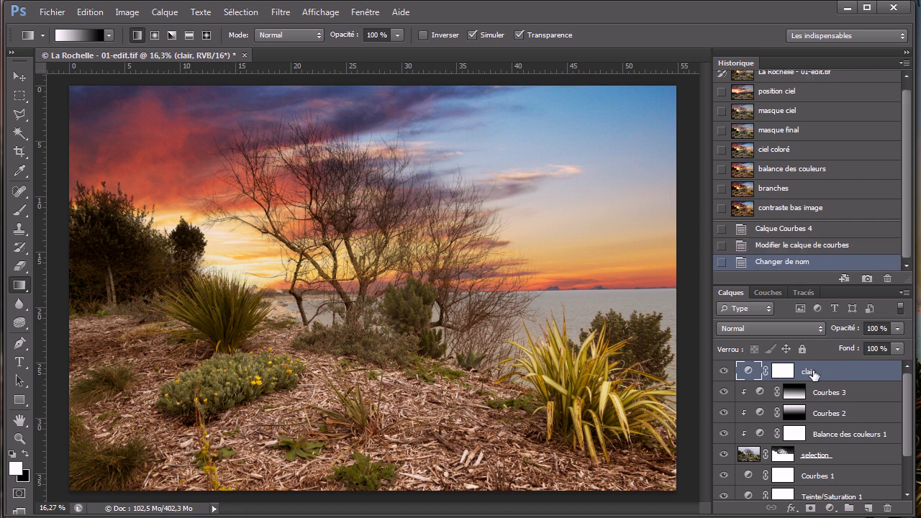
- Add another Curves layer above clair and shape a contrast S-curve with raised highlights and a shadow point at input 78, output 68
{"action": "left_click", "coordinate": [830, 508]}
{"action": "left_click", "coordinate": [796, 277]}
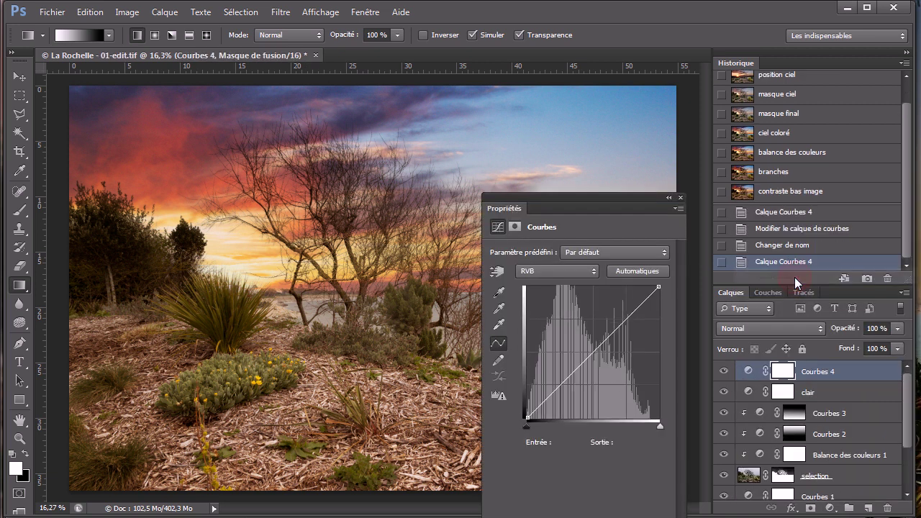
{"action": "left_click_drag", "start_coordinate": [633, 309], "coordinate": [625, 314]}
{"action": "left_click_drag", "start_coordinate": [566, 373], "coordinate": [568, 382]}
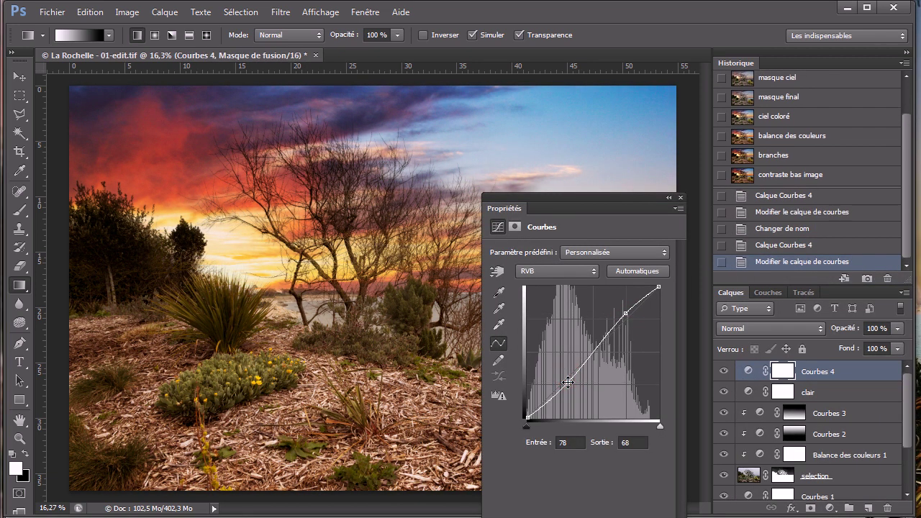
- Fine-tune the shadow and highlight points of the top Curves layer's S-curve, and compare the image with and without it
{"action": "left_click_drag", "start_coordinate": [568, 382], "coordinate": [567, 382]}
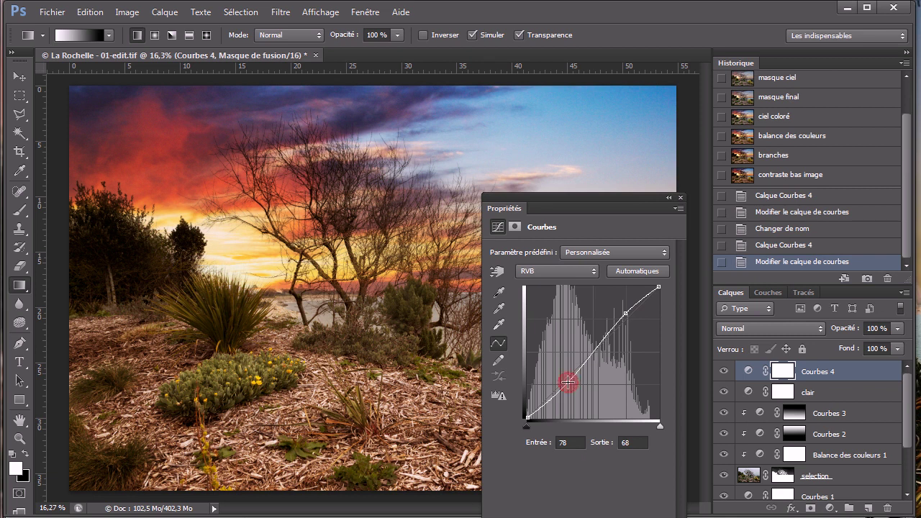
{"action": "left_click", "coordinate": [626, 313]}
{"action": "left_click_drag", "start_coordinate": [635, 204], "coordinate": [804, 154]}
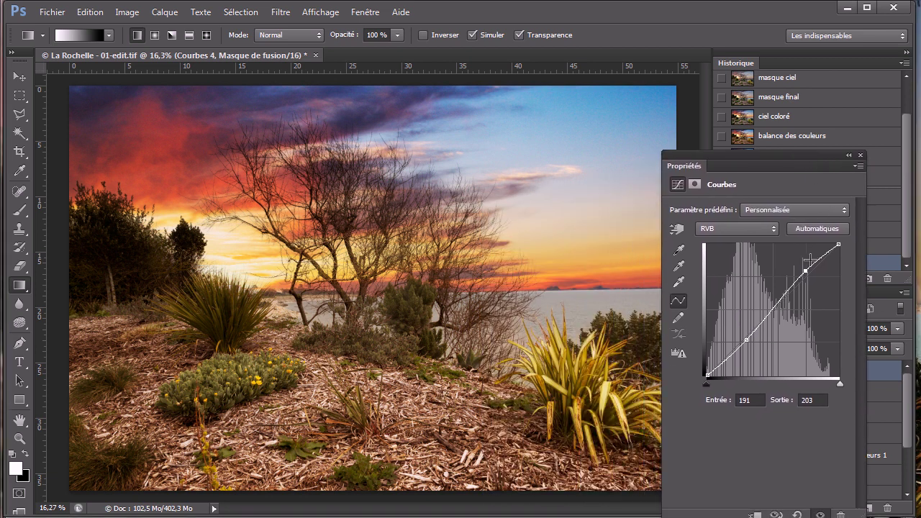
{"action": "left_click_drag", "start_coordinate": [803, 270], "coordinate": [802, 273]}
{"action": "left_click", "coordinate": [860, 155]}
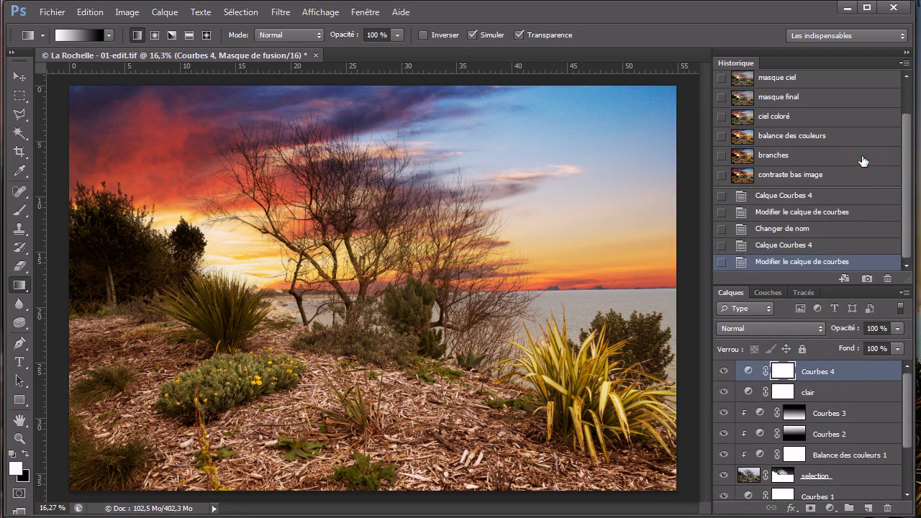
{"action": "left_click", "coordinate": [724, 371]}
{"action": "left_click", "coordinate": [725, 371]}
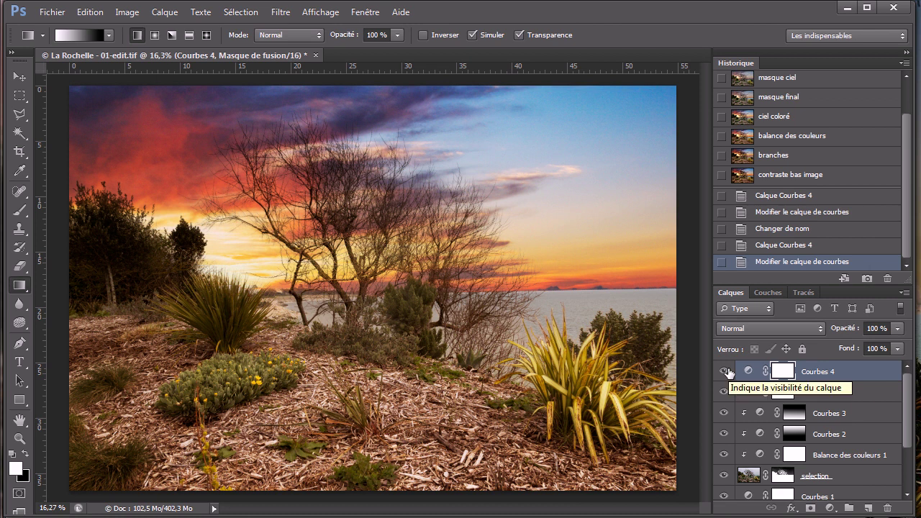
- Create a new history snapshot and name it "reglages globaux"
{"action": "left_click", "coordinate": [868, 279]}
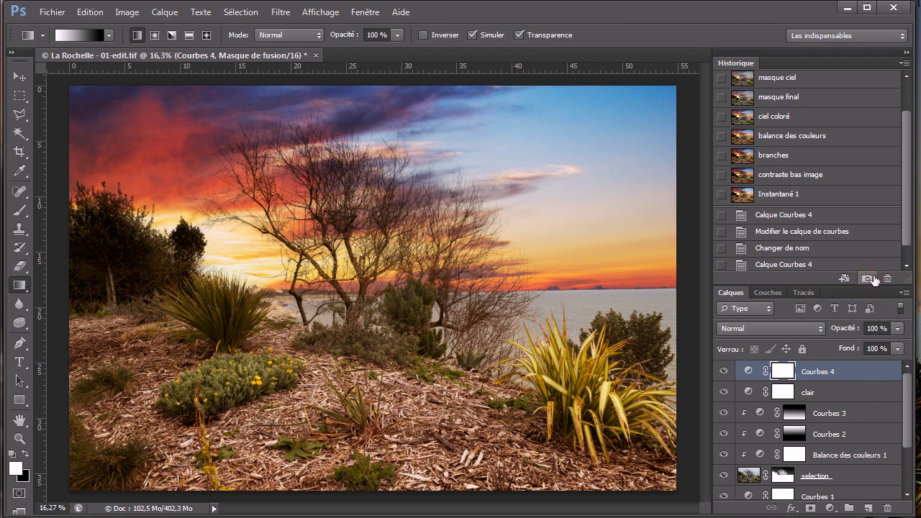
{"action": "double_click", "coordinate": [794, 194]}
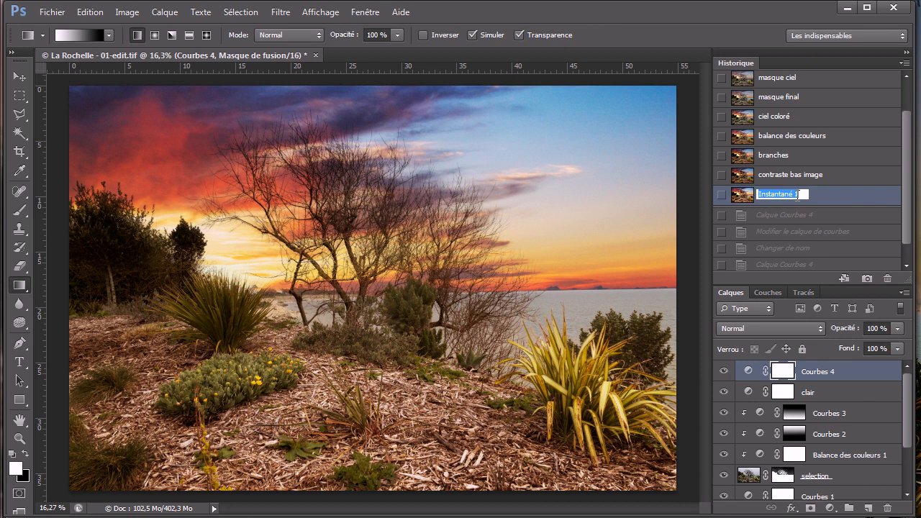
{"action": "type", "text": "reglages globau"}
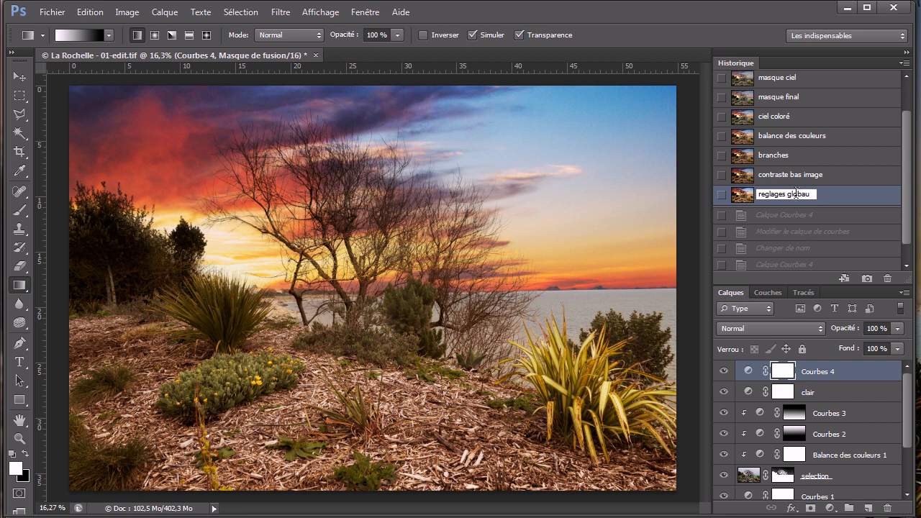
{"action": "type", "text": "x"}
{"action": "key", "text": "Return"}
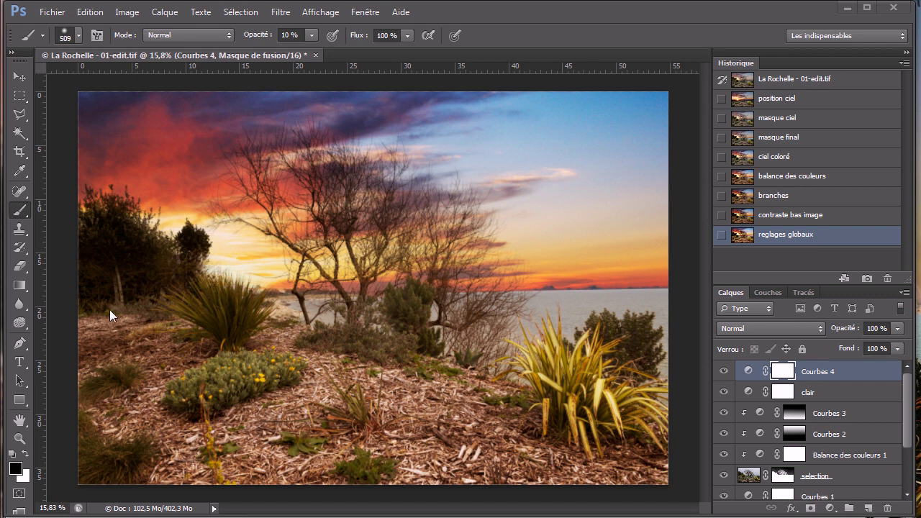
- Add an empty layer on top of the stack and set its blend mode to Incrustation
{"action": "left_click", "coordinate": [870, 509]}
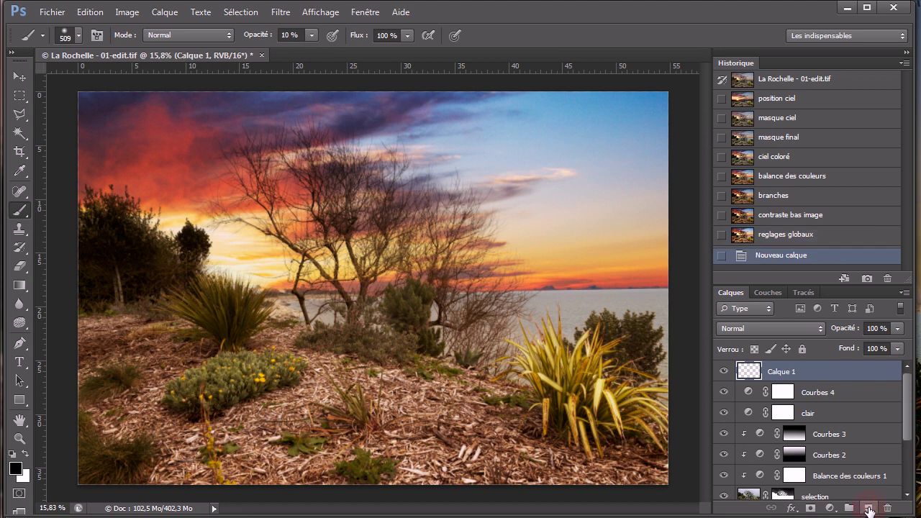
{"action": "left_click", "coordinate": [766, 331]}
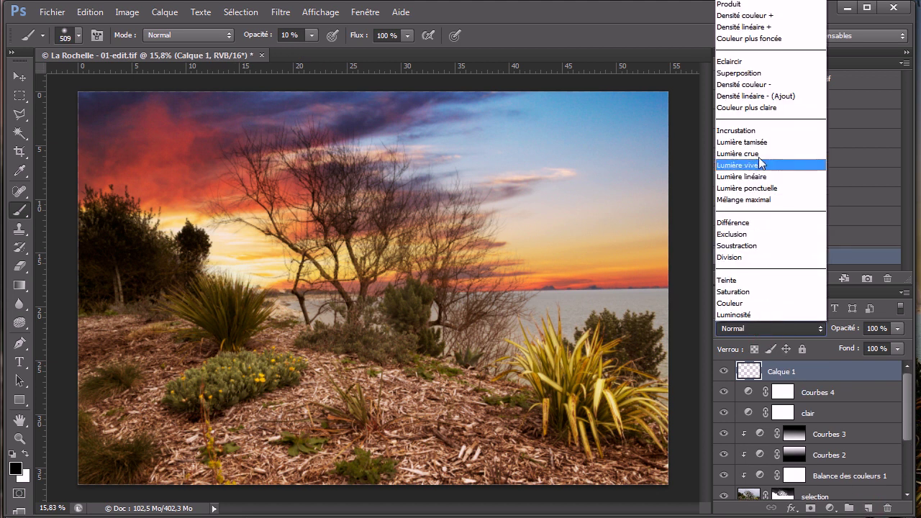
{"action": "left_click", "coordinate": [751, 136]}
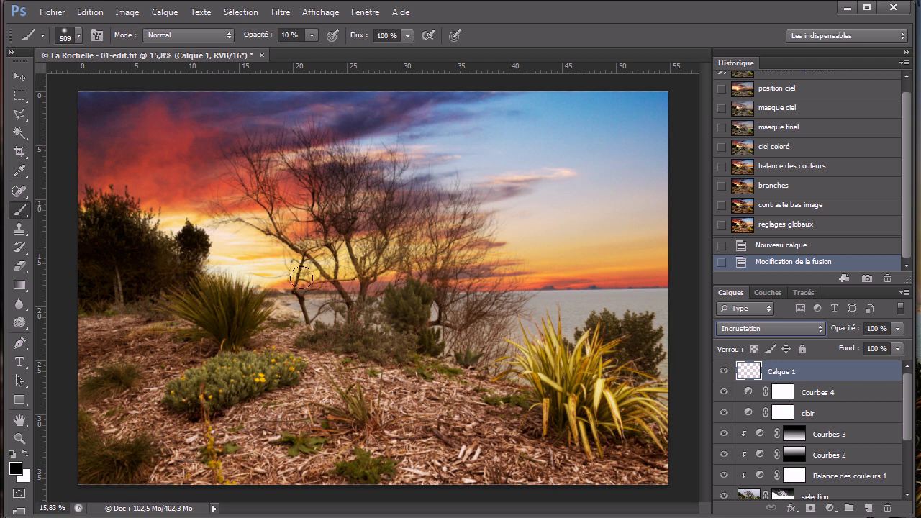
- Paint black shadows under and around the foreground plants and shrubs with a soft brush, at 10% and 5% opacity
{"action": "left_click_drag", "start_coordinate": [344, 362], "coordinate": [321, 364]}
{"action": "mouse_move", "coordinate": [239, 409]}
{"action": "left_mouse_down"}
{"action": "mouse_move", "coordinate": [225, 415]}
{"action": "mouse_move", "coordinate": [292, 390]}
{"action": "left_mouse_up"}
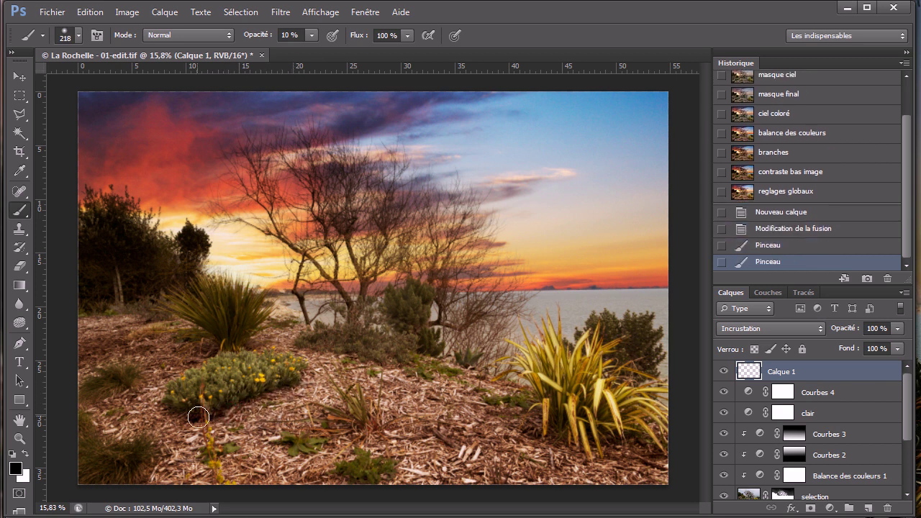
{"action": "left_click_drag", "start_coordinate": [132, 397], "coordinate": [105, 397]}
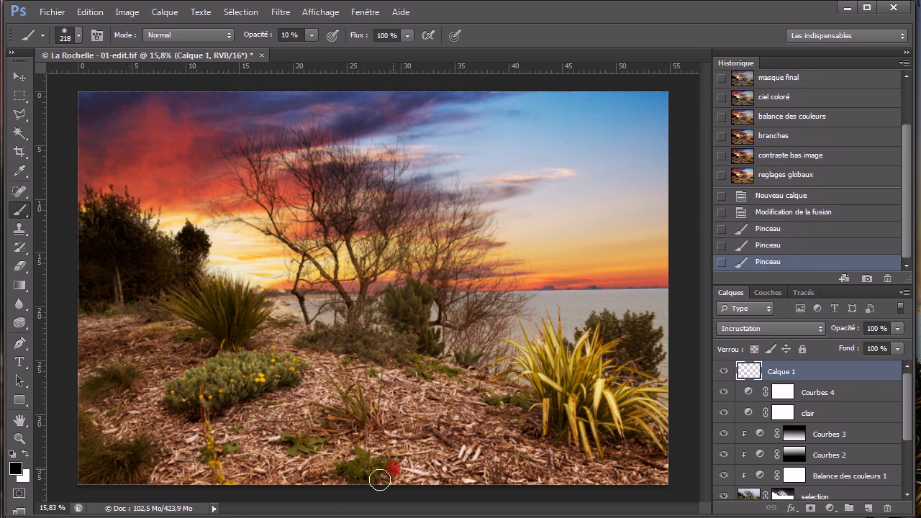
{"action": "left_click_drag", "start_coordinate": [386, 476], "coordinate": [385, 475]}
{"action": "left_click_drag", "start_coordinate": [299, 457], "coordinate": [323, 456]}
{"action": "left_click_drag", "start_coordinate": [384, 424], "coordinate": [375, 425]}
{"action": "left_click", "coordinate": [372, 426]}
{"action": "mouse_move", "coordinate": [575, 420]}
{"action": "left_mouse_down"}
{"action": "mouse_move", "coordinate": [604, 455]}
{"action": "mouse_move", "coordinate": [626, 457]}
{"action": "mouse_move", "coordinate": [623, 444]}
{"action": "mouse_move", "coordinate": [644, 446]}
{"action": "mouse_move", "coordinate": [575, 432]}
{"action": "mouse_move", "coordinate": [612, 440]}
{"action": "mouse_move", "coordinate": [603, 437]}
{"action": "left_mouse_up"}
{"action": "mouse_move", "coordinate": [497, 402]}
{"action": "left_mouse_down"}
{"action": "mouse_move", "coordinate": [417, 363]}
{"action": "mouse_move", "coordinate": [337, 348]}
{"action": "left_mouse_up"}
{"action": "left_click_drag", "start_coordinate": [107, 398], "coordinate": [117, 393]}
{"action": "left_click_drag", "start_coordinate": [151, 458], "coordinate": [149, 472]}
{"action": "left_click_drag", "start_coordinate": [106, 446], "coordinate": [107, 450]}
{"action": "left_click", "coordinate": [250, 346]}
{"action": "left_click_drag", "start_coordinate": [153, 320], "coordinate": [95, 325]}
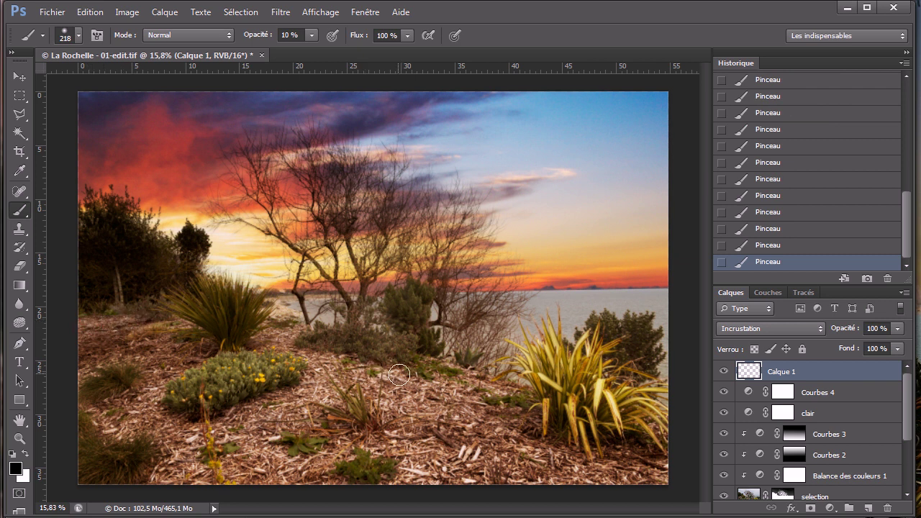
{"action": "left_click", "coordinate": [335, 346]}
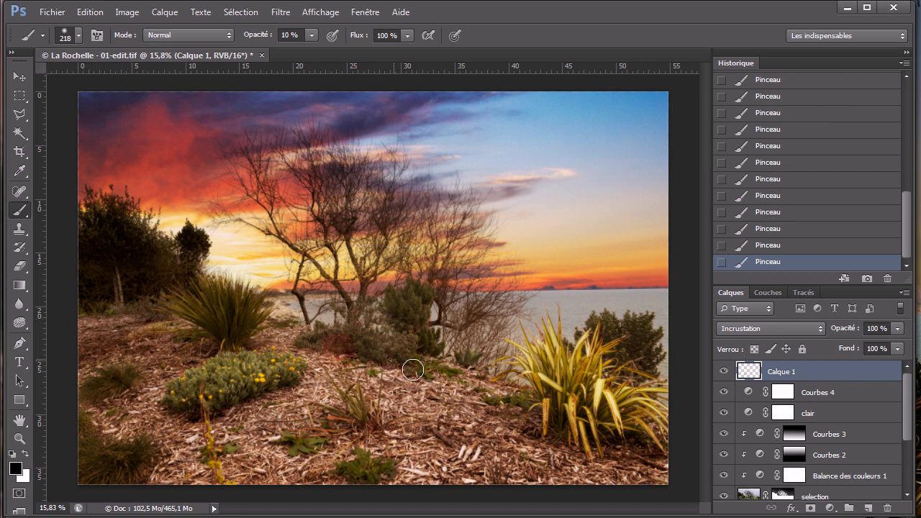
{"action": "left_click", "coordinate": [648, 455]}
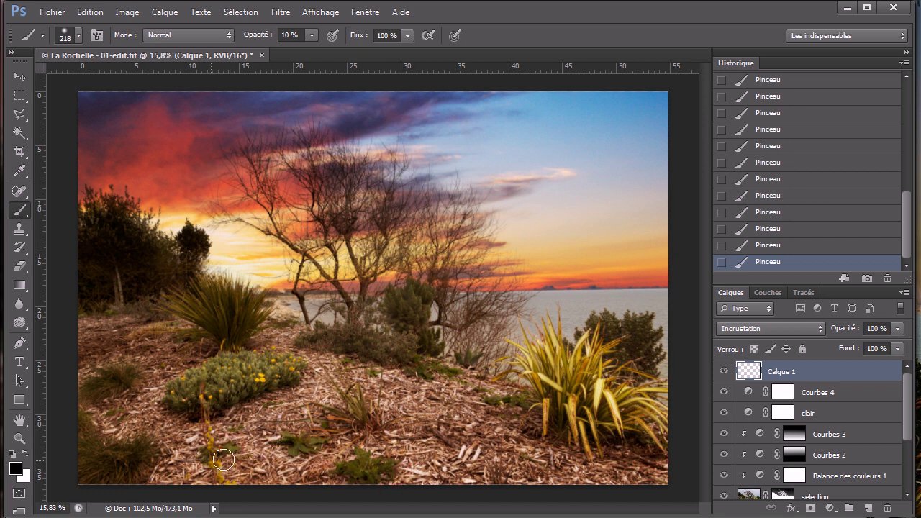
{"action": "left_click", "coordinate": [377, 429]}
{"action": "left_click", "coordinate": [204, 424]}
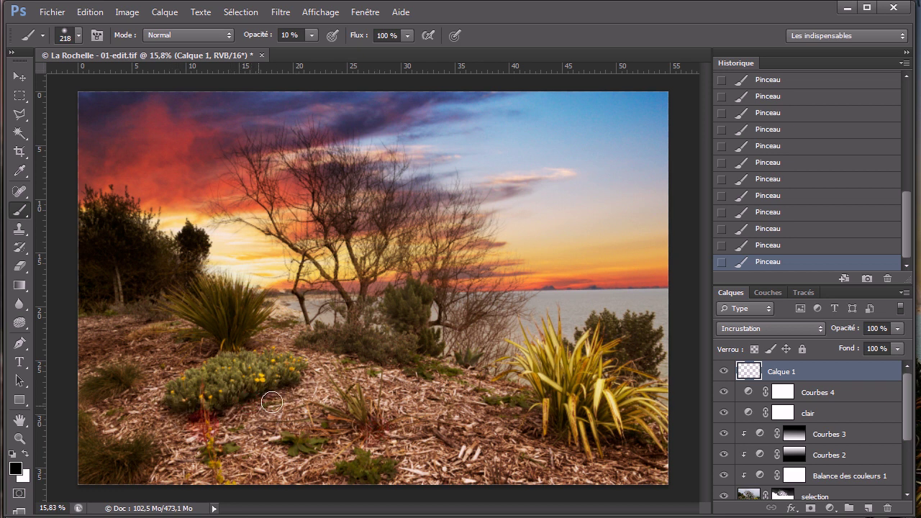
{"action": "left_click_drag", "start_coordinate": [275, 391], "coordinate": [287, 397]}
{"action": "mouse_move", "coordinate": [261, 404]}
{"action": "left_mouse_down"}
{"action": "mouse_move", "coordinate": [283, 397]}
{"action": "mouse_move", "coordinate": [238, 410]}
{"action": "mouse_move", "coordinate": [274, 410]}
{"action": "mouse_move", "coordinate": [289, 385]}
{"action": "mouse_move", "coordinate": [300, 418]}
{"action": "mouse_move", "coordinate": [405, 426]}
{"action": "mouse_move", "coordinate": [392, 418]}
{"action": "mouse_move", "coordinate": [631, 461]}
{"action": "mouse_move", "coordinate": [471, 486]}
{"action": "mouse_move", "coordinate": [403, 462]}
{"action": "mouse_move", "coordinate": [169, 468]}
{"action": "mouse_move", "coordinate": [164, 452]}
{"action": "mouse_move", "coordinate": [150, 459]}
{"action": "mouse_move", "coordinate": [90, 393]}
{"action": "mouse_move", "coordinate": [139, 375]}
{"action": "left_mouse_up"}
{"action": "mouse_move", "coordinate": [82, 415]}
{"action": "left_mouse_down"}
{"action": "mouse_move", "coordinate": [88, 330]}
{"action": "mouse_move", "coordinate": [98, 320]}
{"action": "mouse_move", "coordinate": [88, 315]}
{"action": "mouse_move", "coordinate": [162, 322]}
{"action": "left_mouse_up"}
{"action": "mouse_move", "coordinate": [393, 360]}
{"action": "left_mouse_down"}
{"action": "mouse_move", "coordinate": [402, 368]}
{"action": "mouse_move", "coordinate": [316, 347]}
{"action": "mouse_move", "coordinate": [433, 372]}
{"action": "mouse_move", "coordinate": [263, 335]}
{"action": "mouse_move", "coordinate": [303, 334]}
{"action": "left_mouse_up"}
{"action": "left_click_drag", "start_coordinate": [466, 392], "coordinate": [408, 363]}
{"action": "mouse_move", "coordinate": [382, 415]}
{"action": "left_mouse_down"}
{"action": "mouse_move", "coordinate": [382, 428]}
{"action": "mouse_move", "coordinate": [432, 433]}
{"action": "left_mouse_up"}
{"action": "mouse_move", "coordinate": [401, 460]}
{"action": "left_mouse_down"}
{"action": "mouse_move", "coordinate": [417, 472]}
{"action": "mouse_move", "coordinate": [403, 462]}
{"action": "left_mouse_up"}
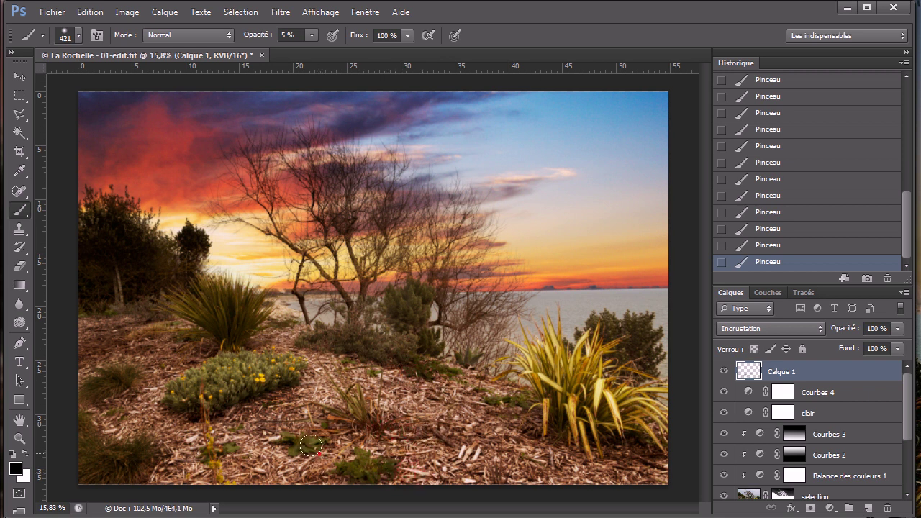
{"action": "mouse_move", "coordinate": [243, 449]}
{"action": "left_mouse_down"}
{"action": "mouse_move", "coordinate": [222, 452]}
{"action": "mouse_move", "coordinate": [202, 409]}
{"action": "mouse_move", "coordinate": [259, 400]}
{"action": "mouse_move", "coordinate": [171, 400]}
{"action": "mouse_move", "coordinate": [169, 408]}
{"action": "mouse_move", "coordinate": [231, 405]}
{"action": "mouse_move", "coordinate": [298, 393]}
{"action": "left_mouse_up"}
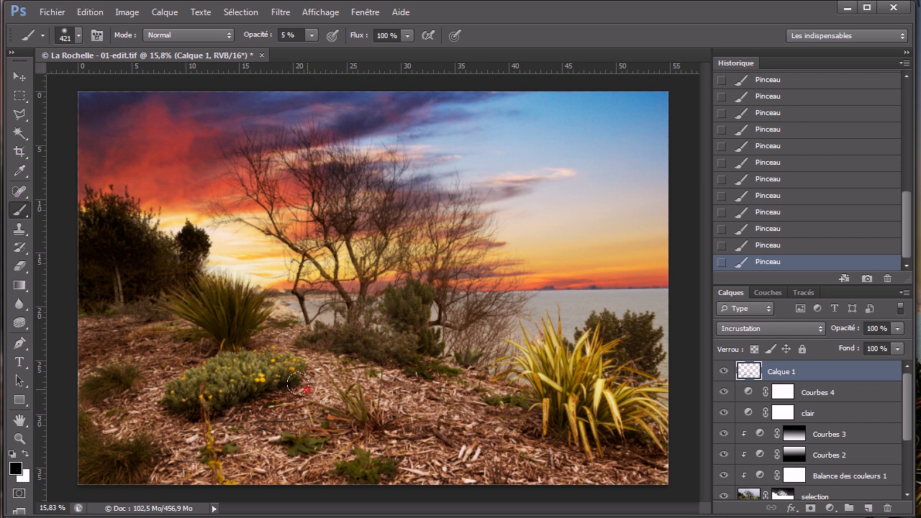
- Compare the image with and without the painted shadow layer
{"action": "left_click", "coordinate": [725, 372]}
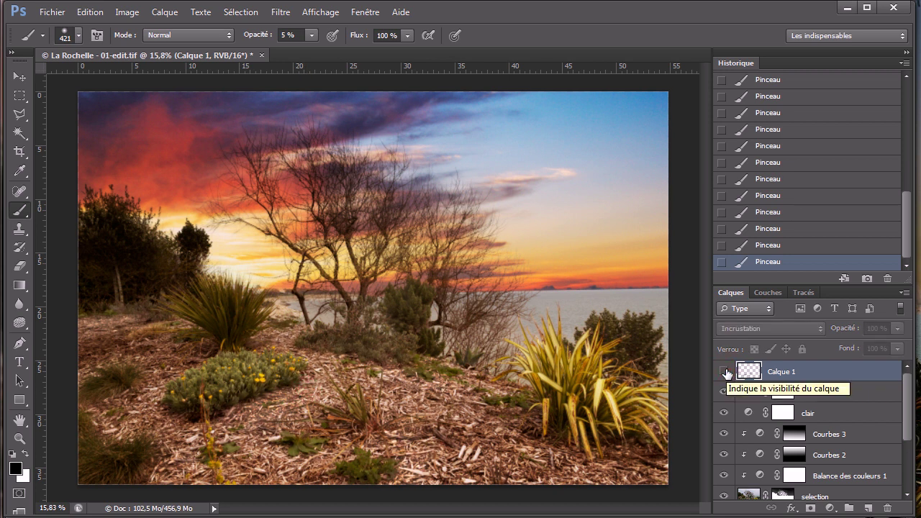
{"action": "left_click", "coordinate": [724, 372]}
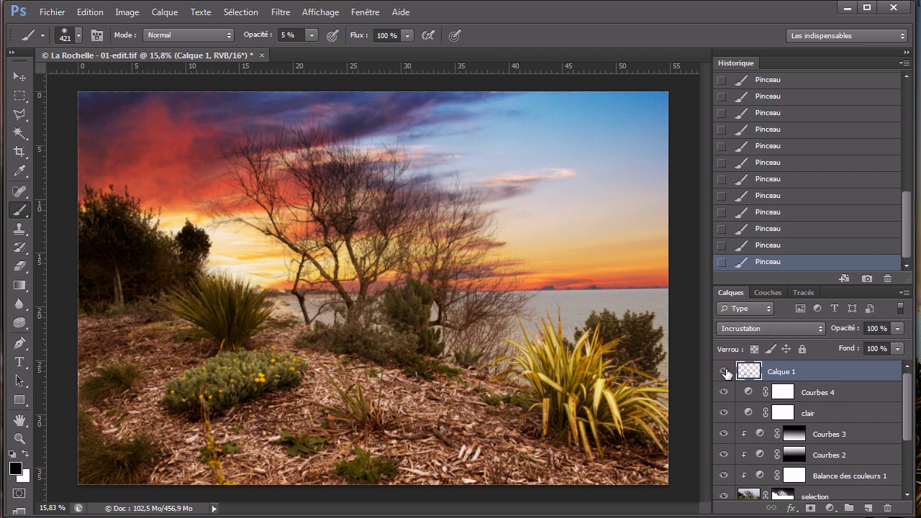
{"action": "left_click", "coordinate": [724, 372]}
{"action": "left_click", "coordinate": [724, 371]}
- Try Lumière tamisée blending and an opacity change on the shadow layer, and check its effect by toggling visibility
{"action": "left_click", "coordinate": [813, 328]}
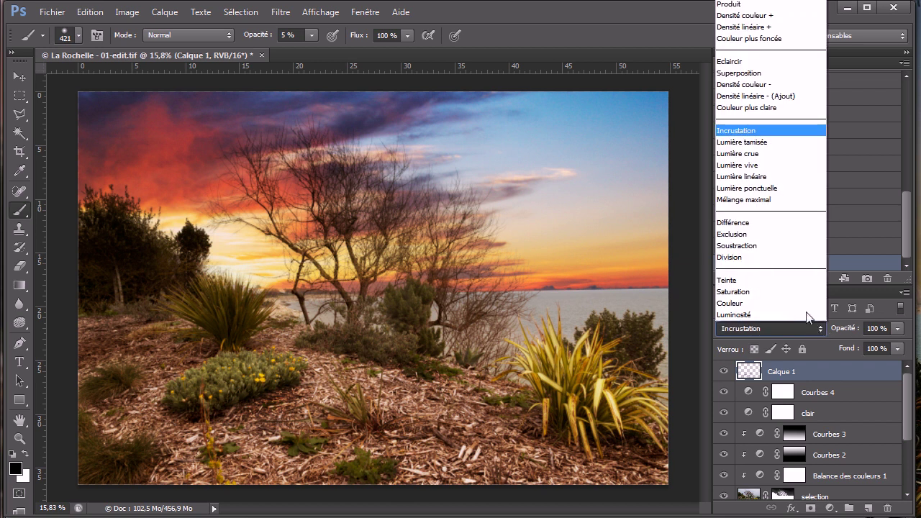
{"action": "left_click", "coordinate": [777, 141]}
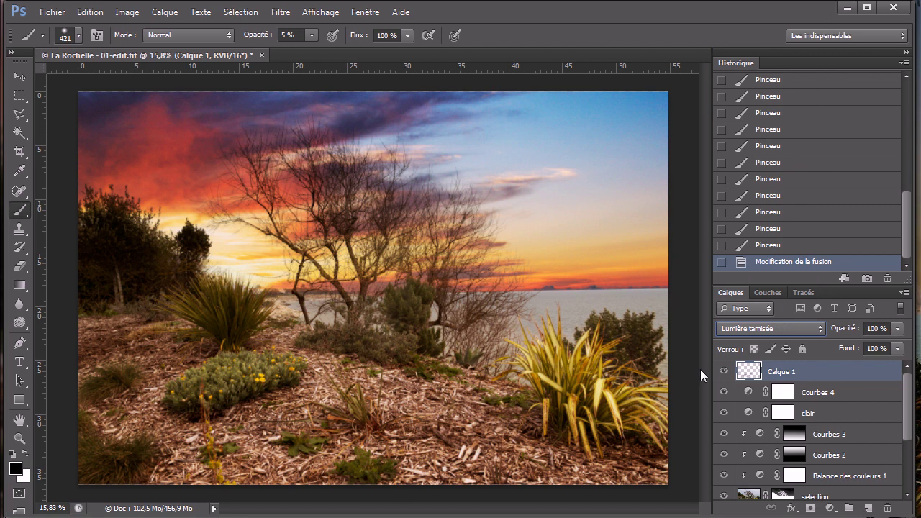
{"action": "left_click", "coordinate": [761, 331]}
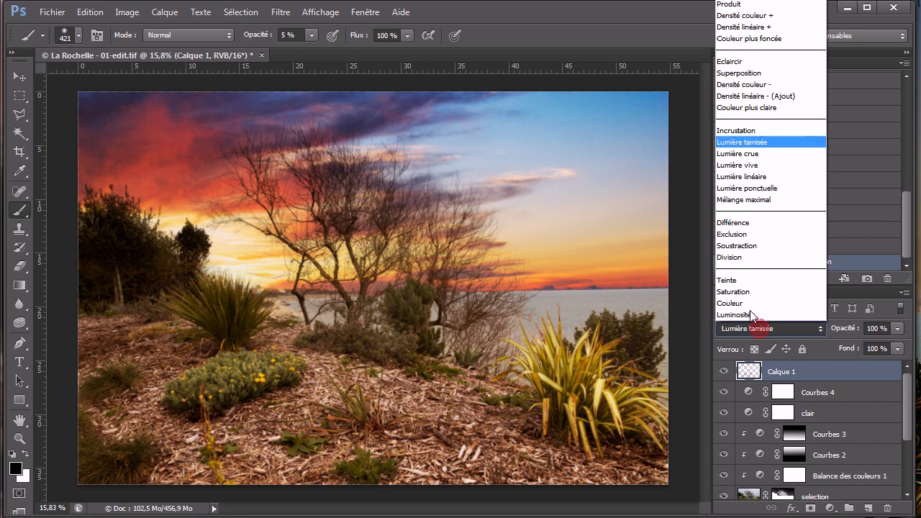
{"action": "left_click", "coordinate": [772, 130]}
{"action": "left_click_drag", "start_coordinate": [843, 328], "coordinate": [897, 342]}
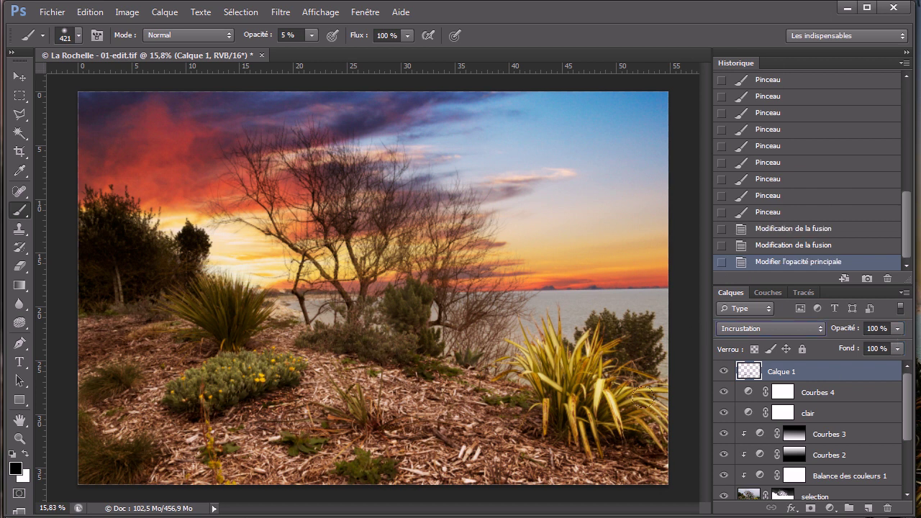
{"action": "left_click", "coordinate": [725, 372]}
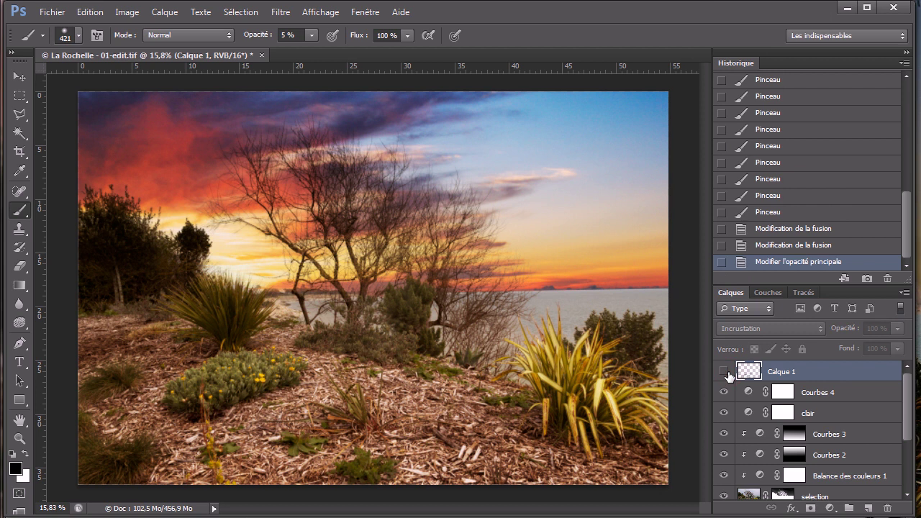
{"action": "left_click", "coordinate": [724, 372]}
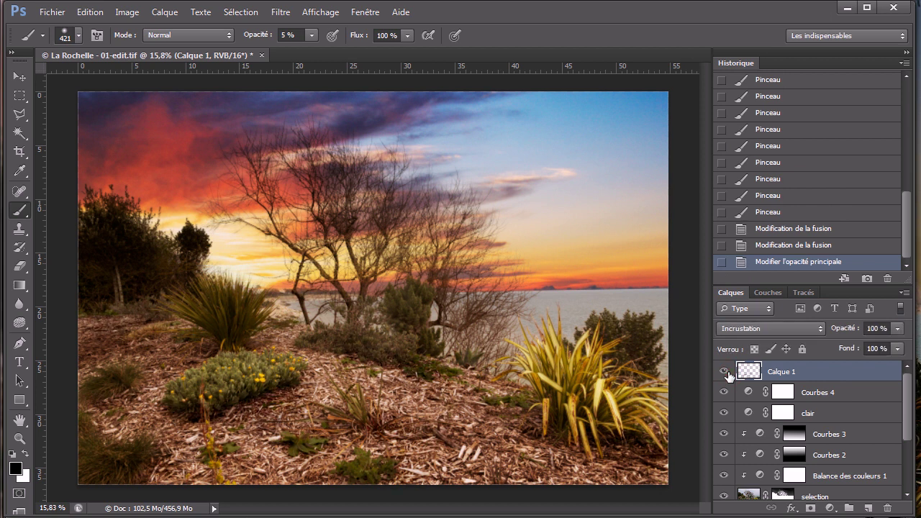
- Create a new history snapshot of the shadow work and name it "ombres"
{"action": "left_click", "coordinate": [868, 279]}
{"action": "left_click_drag", "start_coordinate": [908, 239], "coordinate": [916, 154]}
{"action": "double_click", "coordinate": [768, 177]}
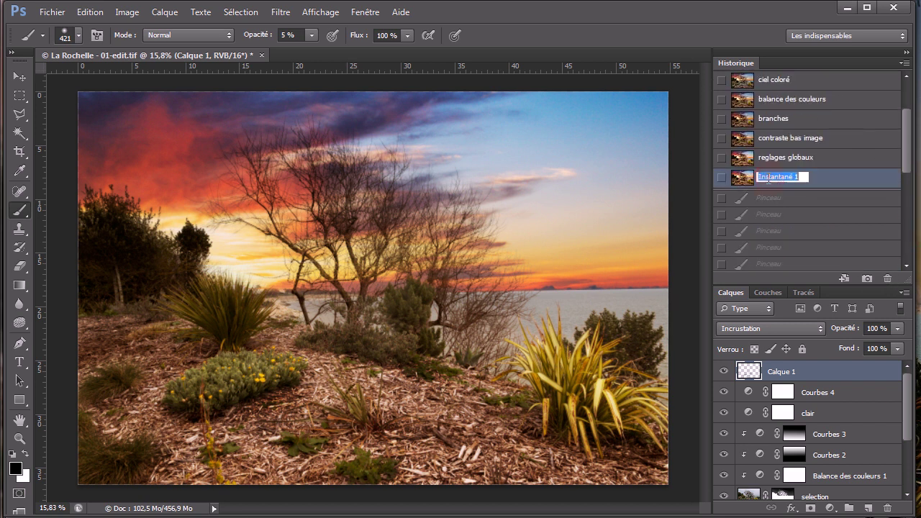
{"action": "type", "text": "cmbres"}
{"action": "key", "text": "Return"}
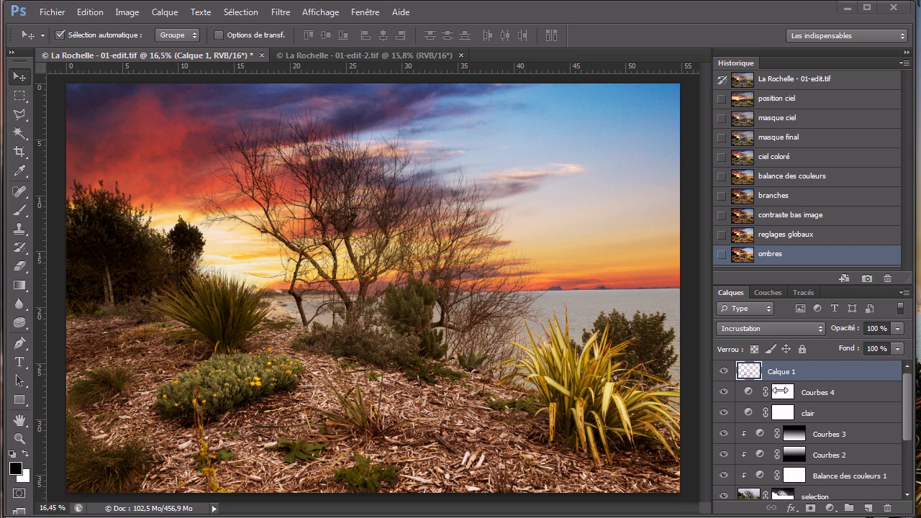
- Convert the "selection" layer for smart filters
{"action": "scroll", "coordinate": [907, 432], "scroll_direction": "down", "scroll_amount": 3}
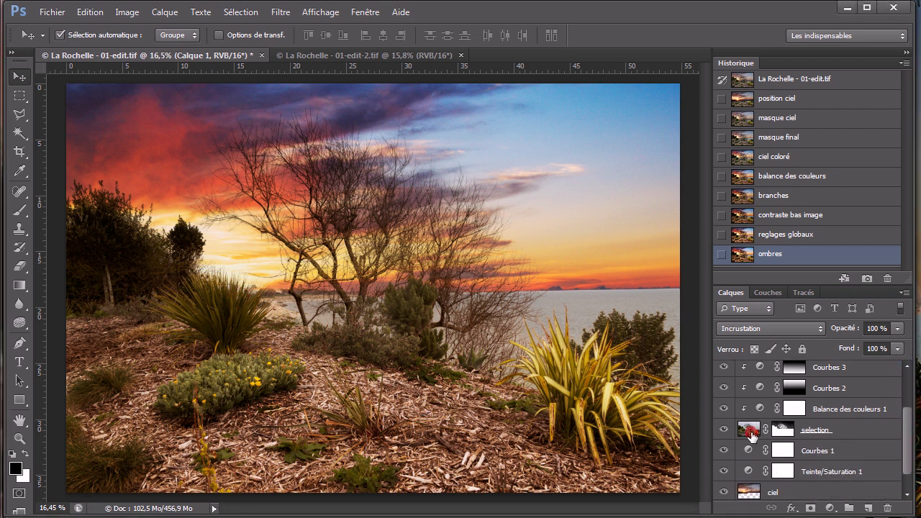
{"action": "left_click", "coordinate": [751, 434]}
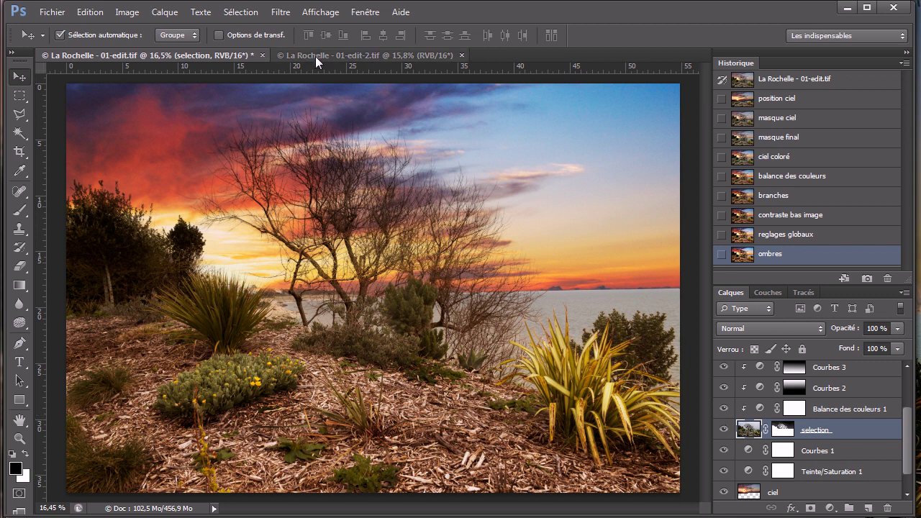
{"action": "left_click", "coordinate": [280, 12]}
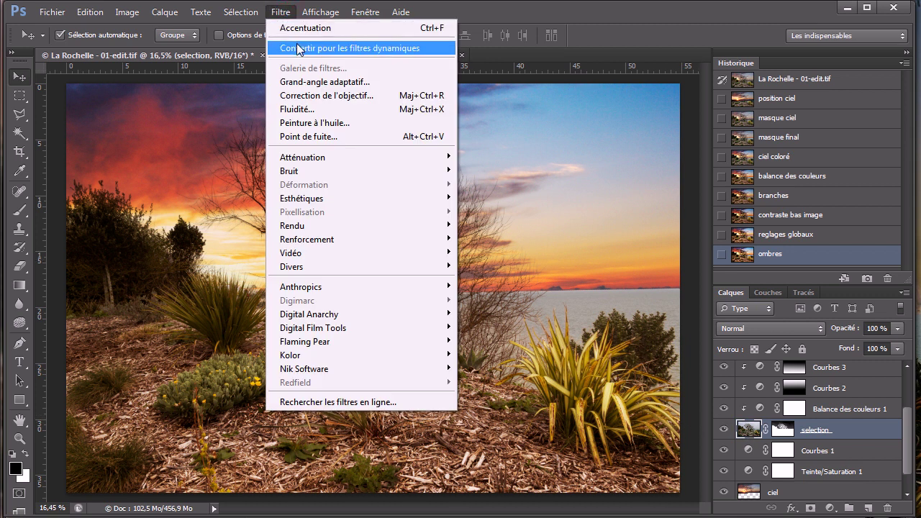
{"action": "left_click", "coordinate": [335, 52]}
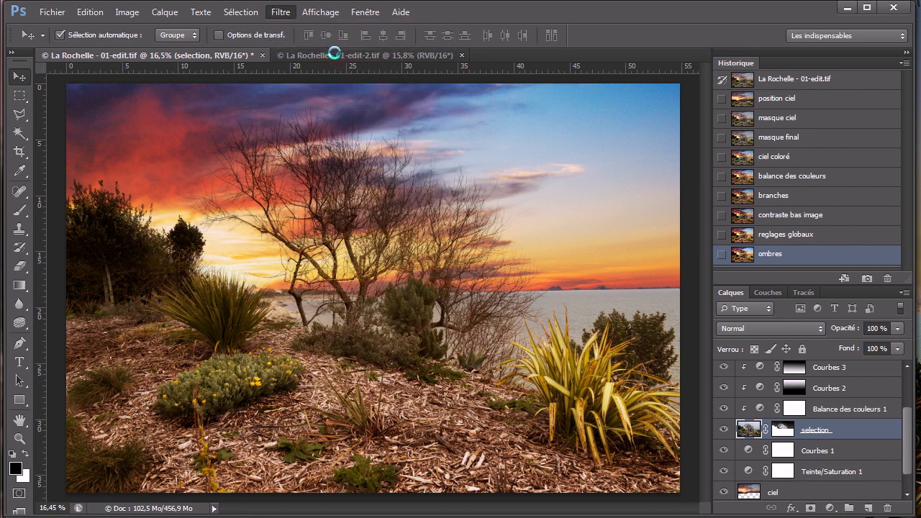
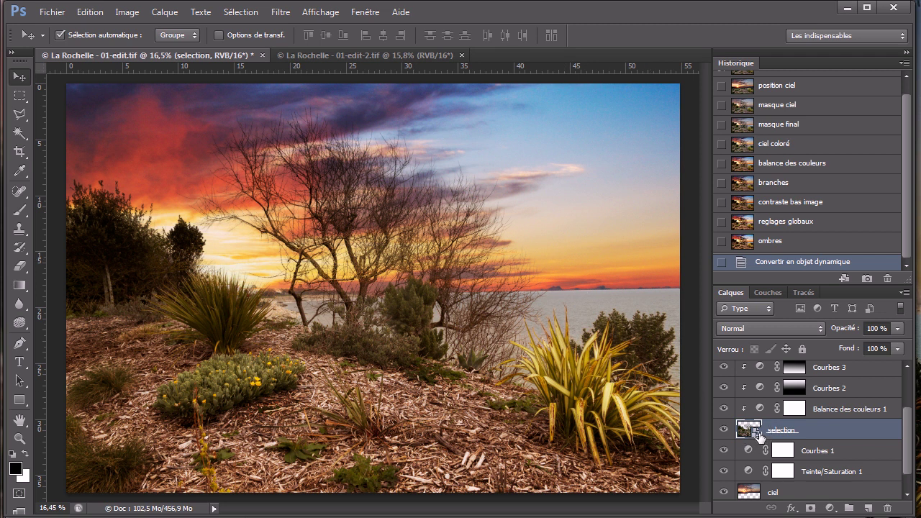
- Start an Accentuation smart filter on the "selection" layer and try a Gain of 160 % with a Rayon of 9,1 pixels
{"action": "left_click", "coordinate": [288, 15]}
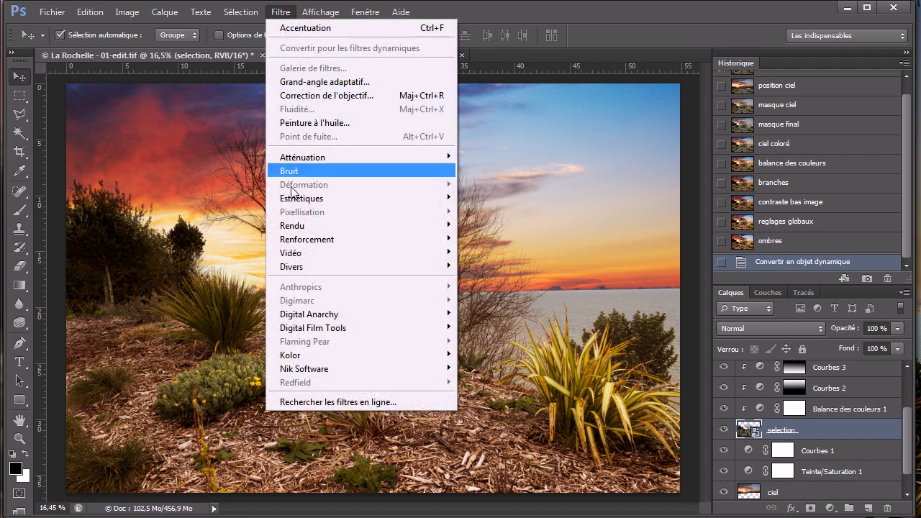
{"action": "mouse_move", "coordinate": [325, 240]}
{"action": "left_click", "coordinate": [471, 242]}
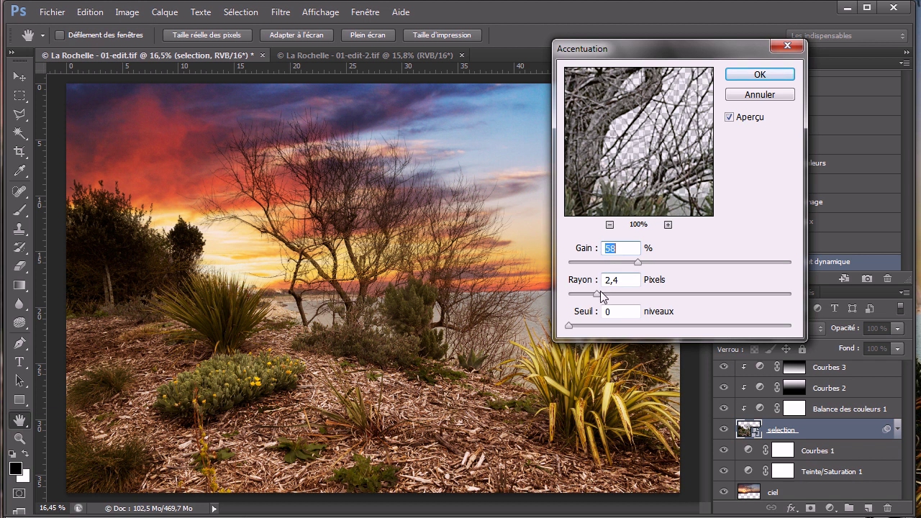
{"action": "left_click_drag", "start_coordinate": [596, 294], "coordinate": [723, 261]}
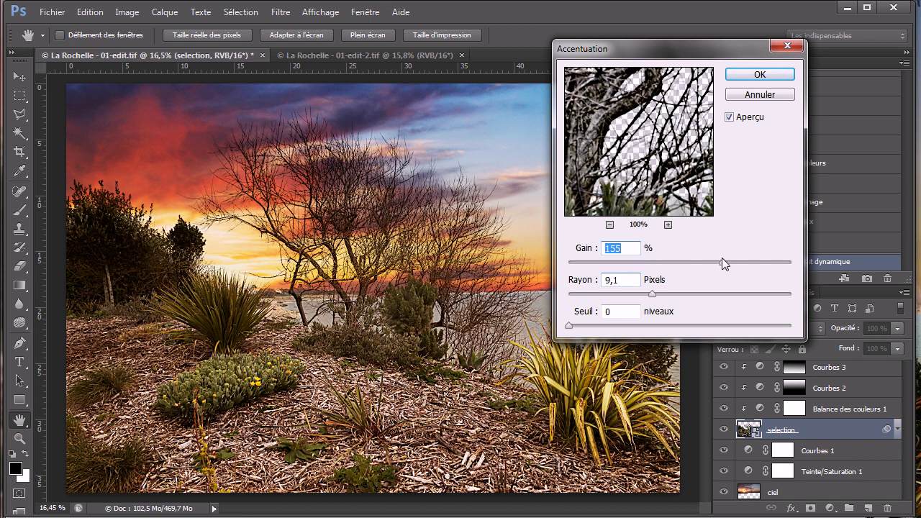
{"action": "key", "text": "Up"}
{"action": "key", "text": "Up"}
{"action": "key", "text": "Up"}
{"action": "key", "text": "Up"}
{"action": "key", "text": "ctrl+plus"}
{"action": "key", "text": "ctrl+plus"}
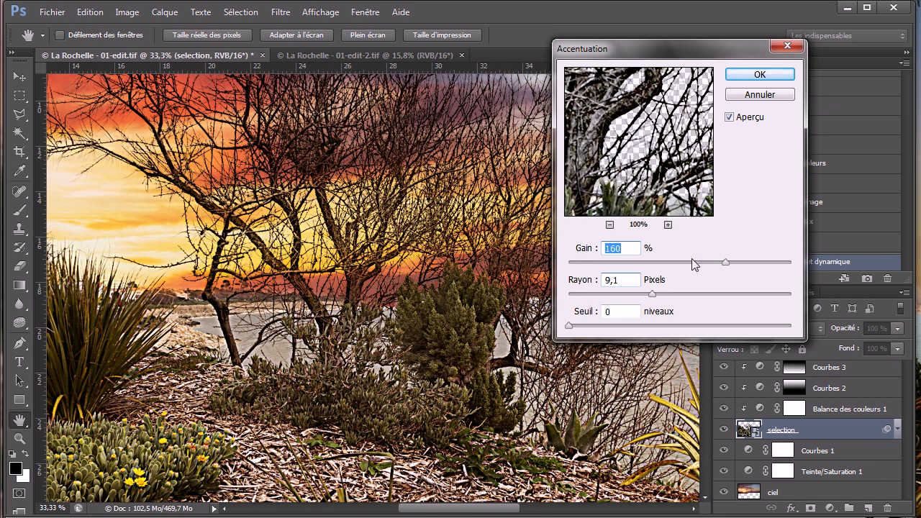
- Set the Accentuation filter's Rayon to 2,0 pixels and Gain to 204 %, compare the foreground with the preview off and on, and apply it
{"action": "left_click_drag", "start_coordinate": [653, 294], "coordinate": [592, 299]}
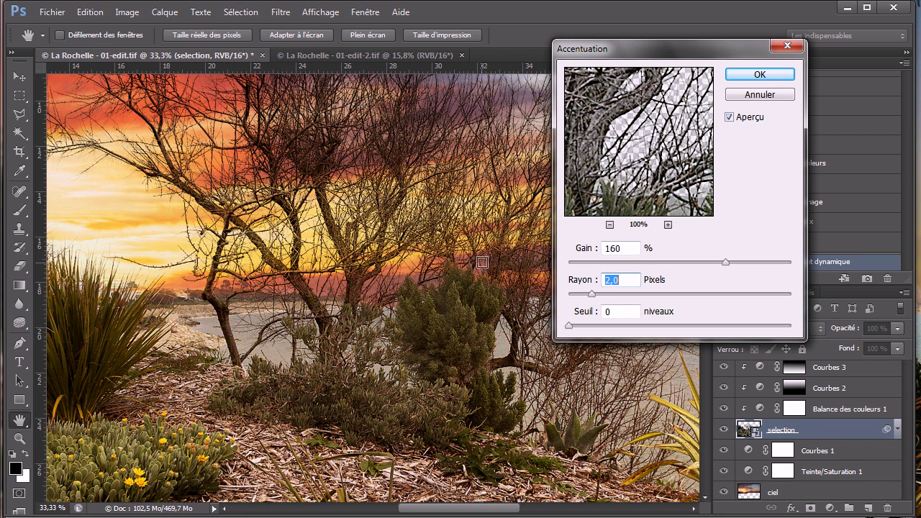
{"action": "left_click_drag", "start_coordinate": [725, 263], "coordinate": [750, 260]}
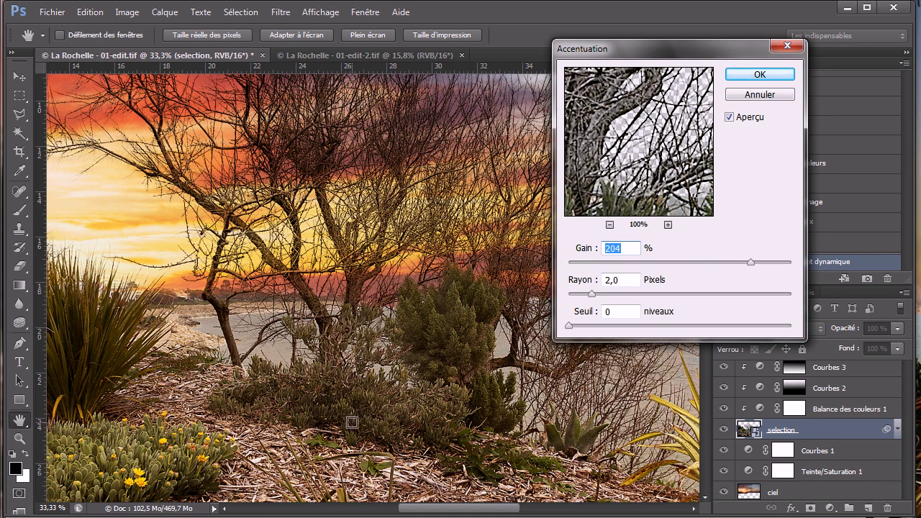
{"action": "left_click_drag", "start_coordinate": [352, 422], "coordinate": [488, 259]}
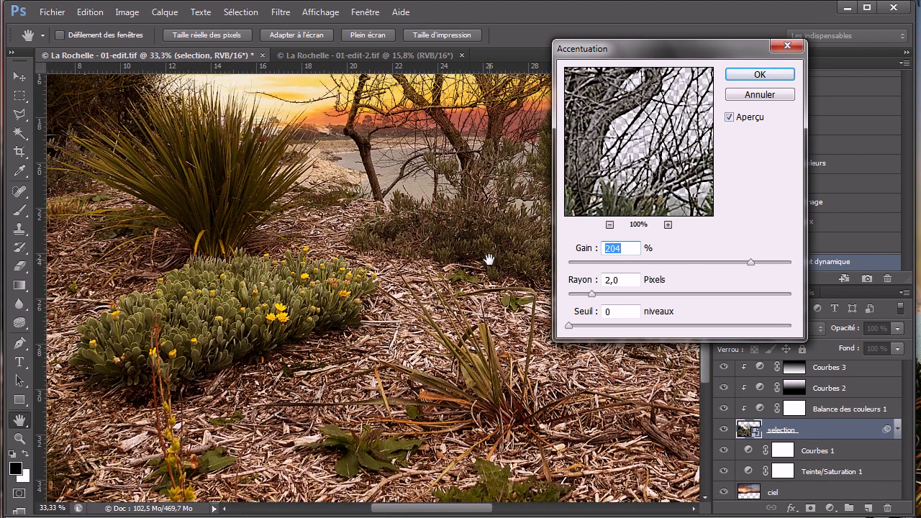
{"action": "left_click", "coordinate": [752, 118]}
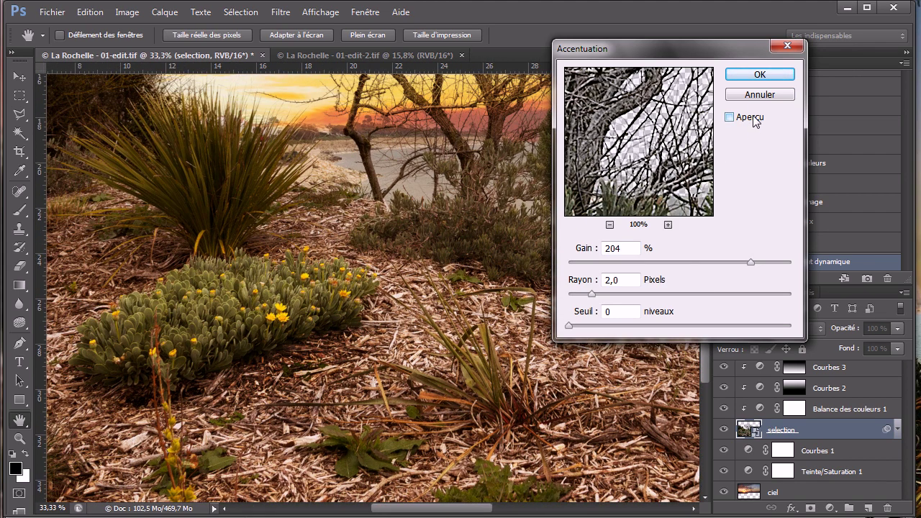
{"action": "left_click", "coordinate": [753, 117]}
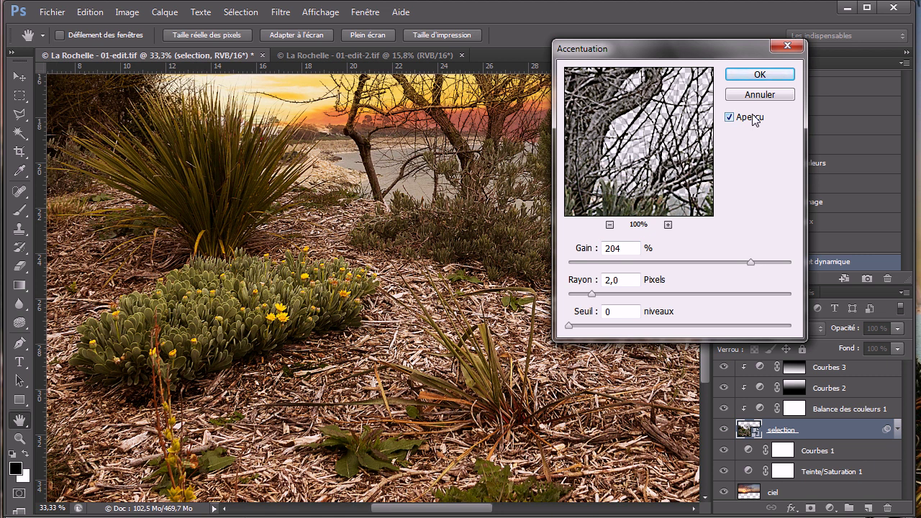
{"action": "left_click", "coordinate": [760, 76]}
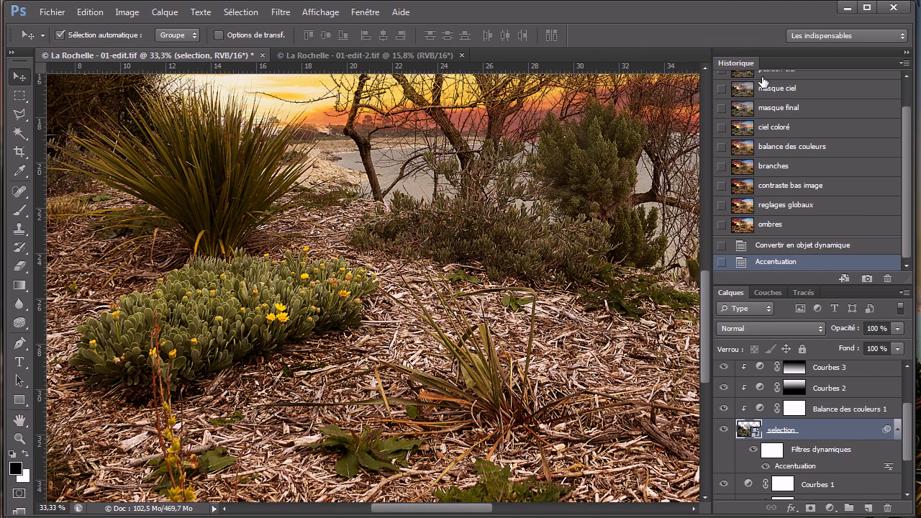
- Fill the smart filter mask with a diagonal white-to-black linear gradient running from the image's lower edge up through the tree
{"action": "key", "text": "ctrl+0"}
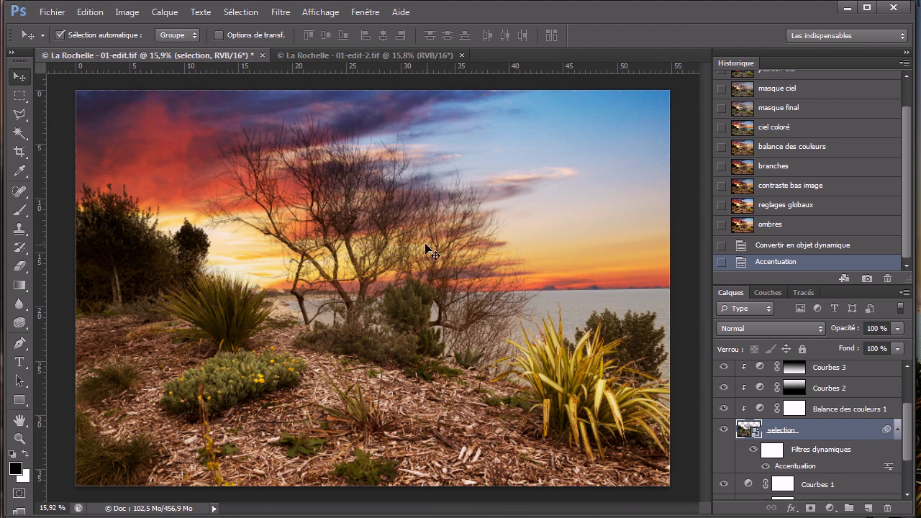
{"action": "left_click", "coordinate": [772, 451]}
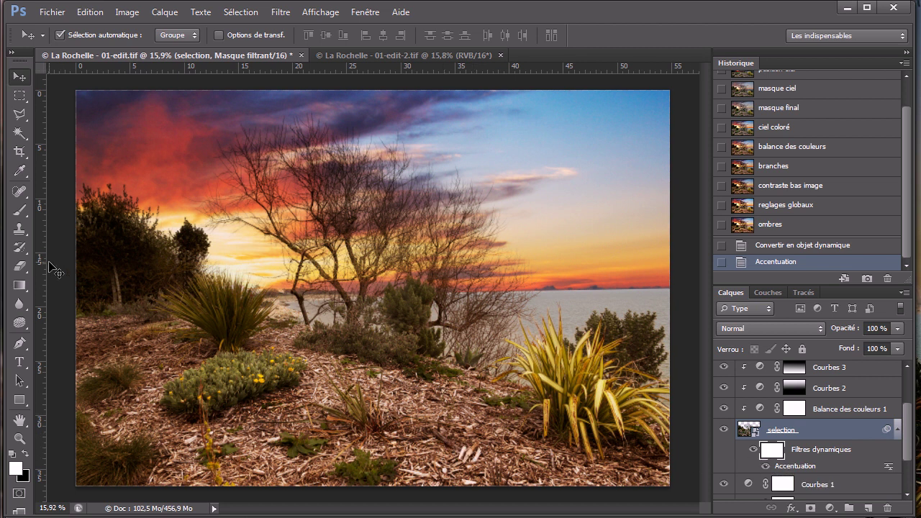
{"action": "left_click", "coordinate": [20, 285]}
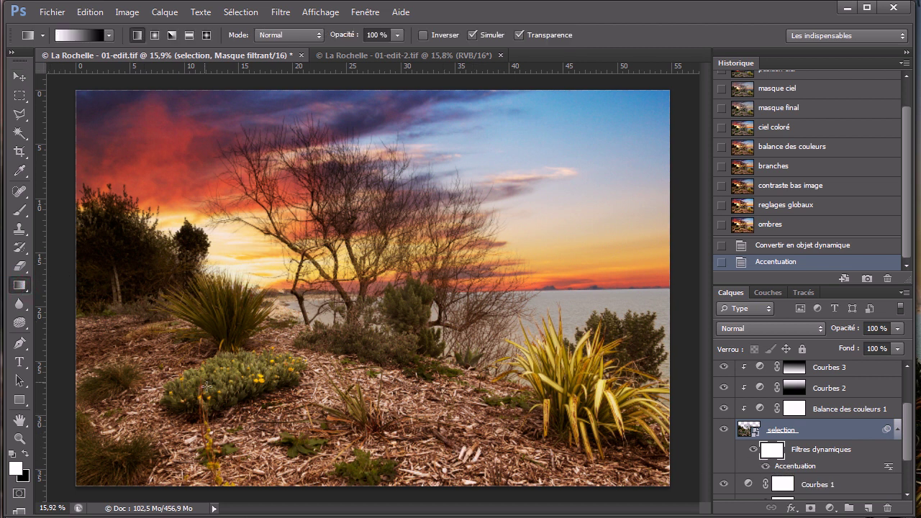
{"action": "left_click_drag", "start_coordinate": [245, 490], "coordinate": [429, 175]}
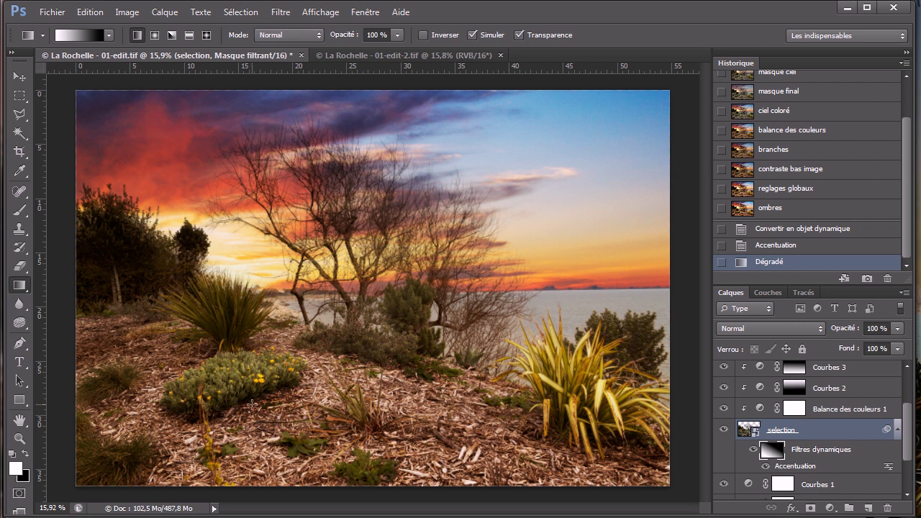
- Compare the foreground plants and the tree's upper branches with and without the smart filters
{"action": "scroll", "coordinate": [253, 406], "scroll_direction": "up", "scroll_amount": 2}
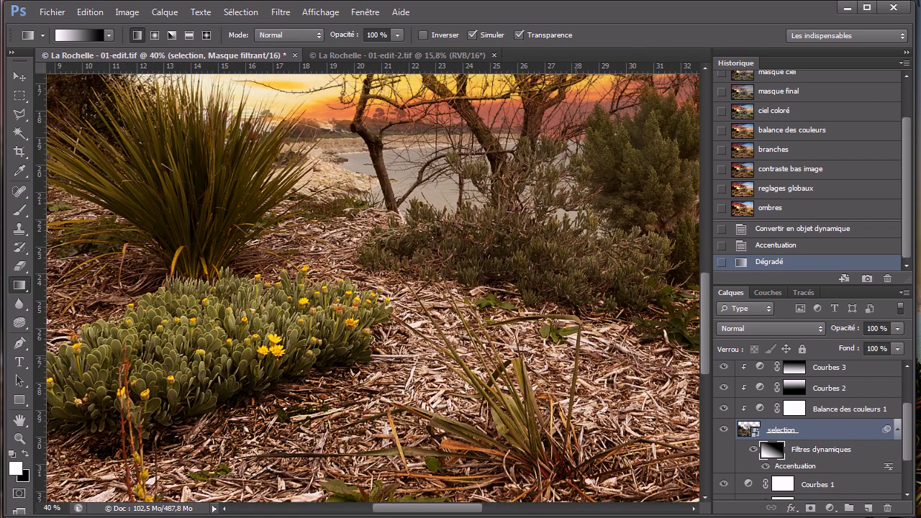
{"action": "left_click", "coordinate": [754, 450]}
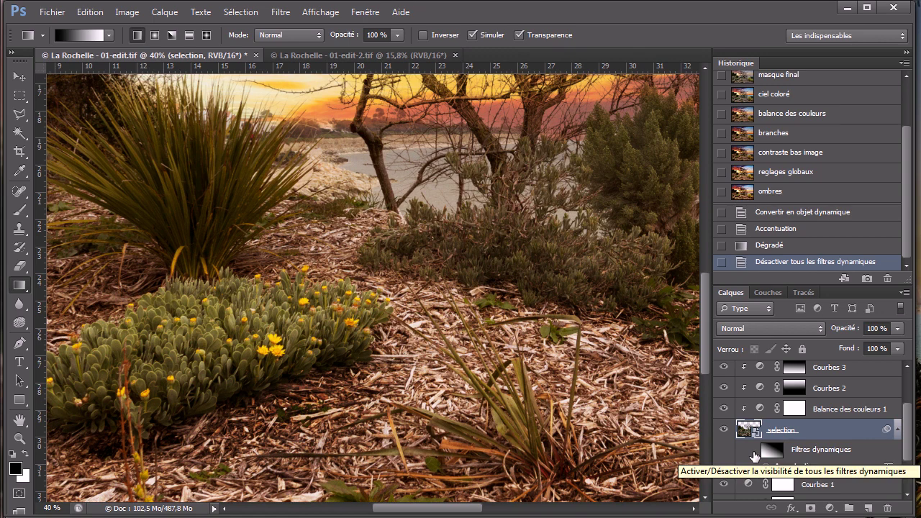
{"action": "left_click", "coordinate": [753, 451]}
{"action": "key", "text": "ctrl+minus"}
{"action": "key", "text": "ctrl+0"}
{"action": "scroll", "coordinate": [637, 129], "scroll_direction": "up", "scroll_amount": 6}
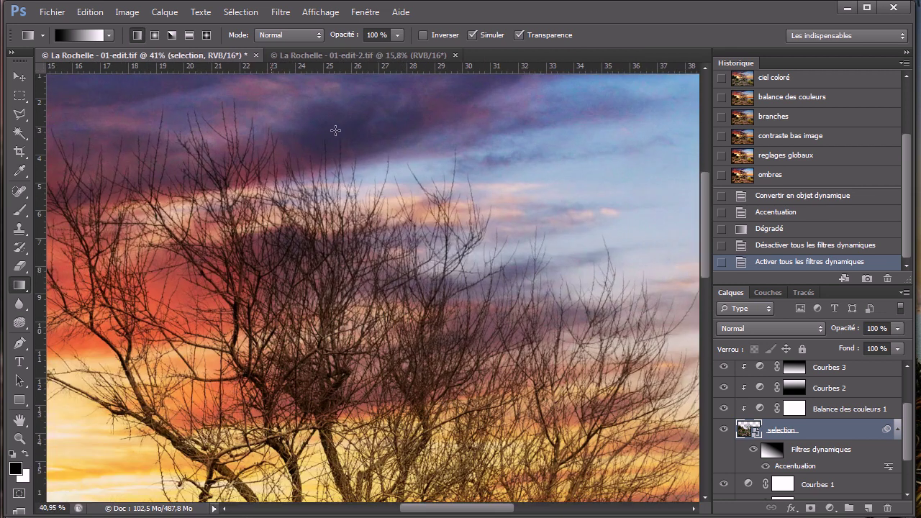
{"action": "scroll", "coordinate": [338, 128], "scroll_direction": "up", "scroll_amount": 1}
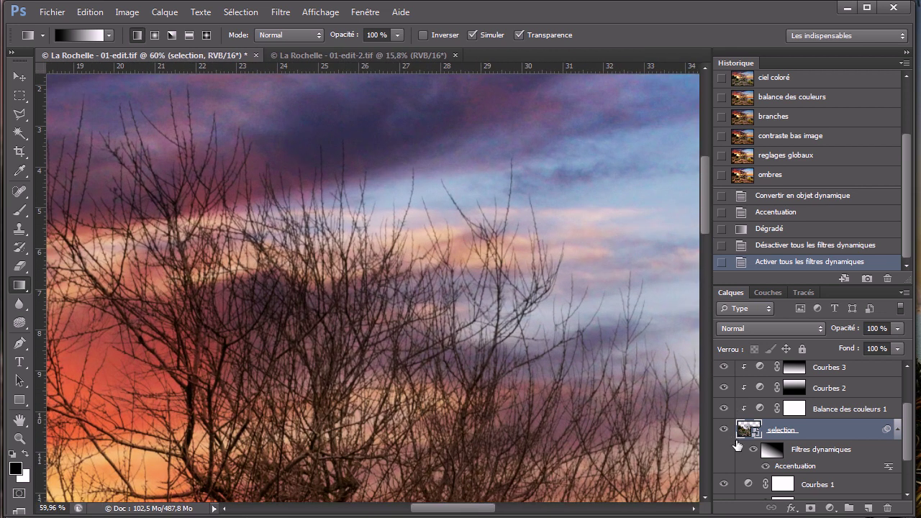
{"action": "left_click", "coordinate": [753, 450]}
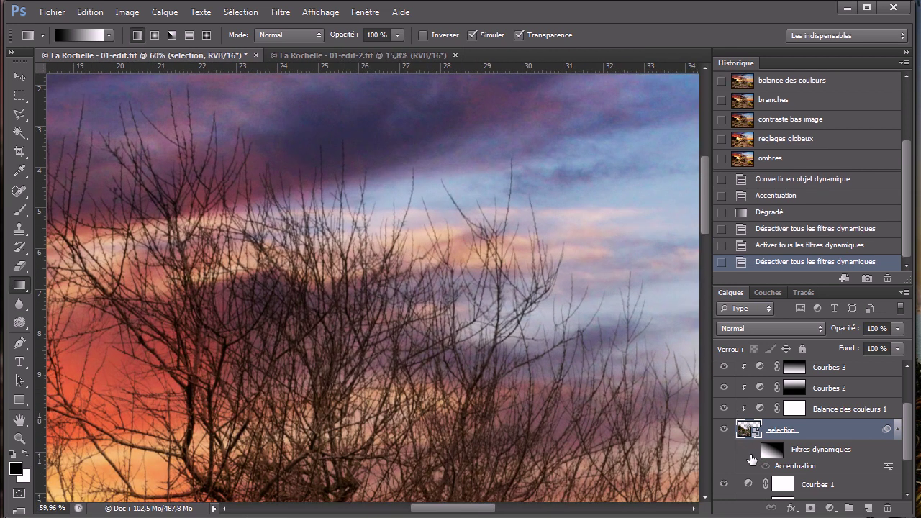
{"action": "left_click", "coordinate": [752, 453]}
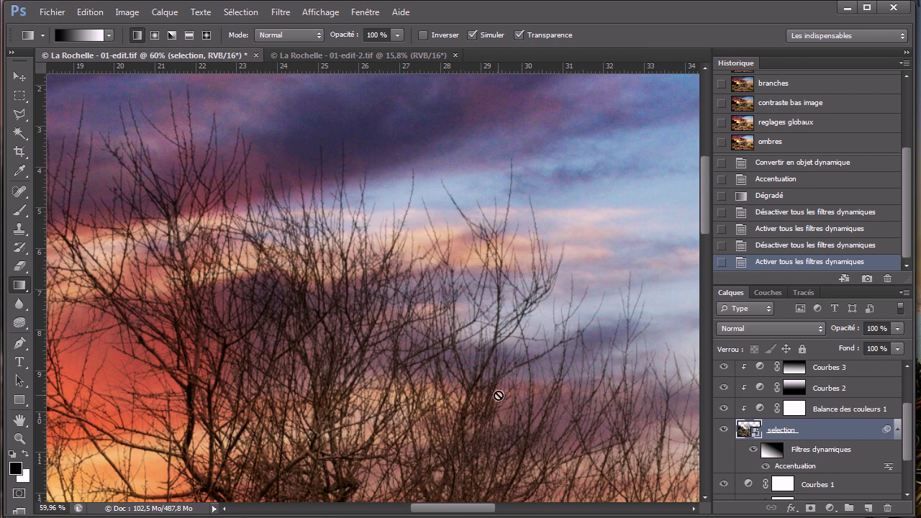
- Create a new history snapshot of the sharpened image and name it "netteté"
{"action": "key", "text": "ctrl+0"}
{"action": "scroll", "coordinate": [498, 395], "scroll_direction": "down", "scroll_amount": 1}
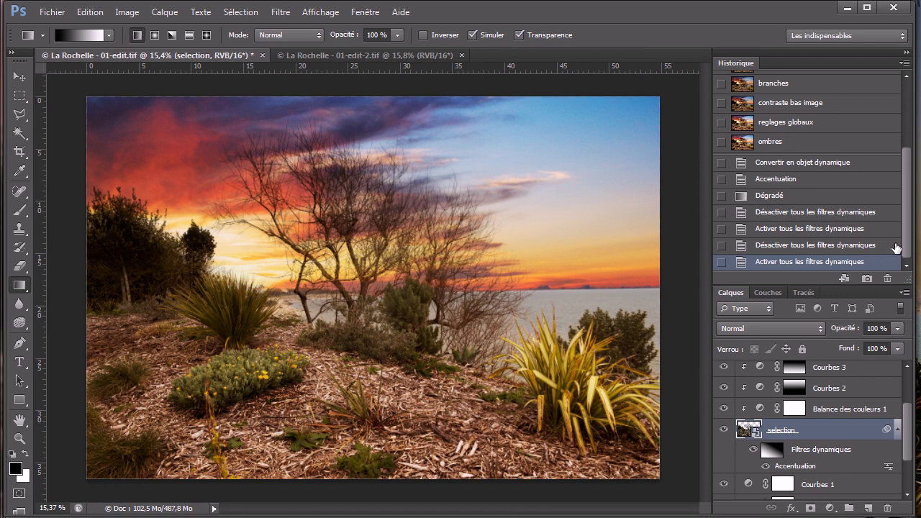
{"action": "left_click_drag", "start_coordinate": [904, 241], "coordinate": [909, 264]}
{"action": "left_click", "coordinate": [867, 278]}
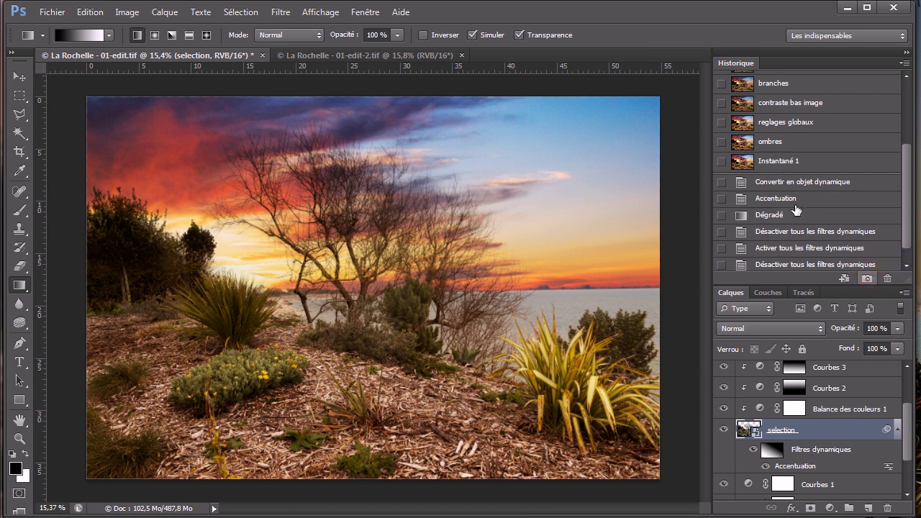
{"action": "double_click", "coordinate": [791, 161]}
{"action": "type", "text": "ne"}
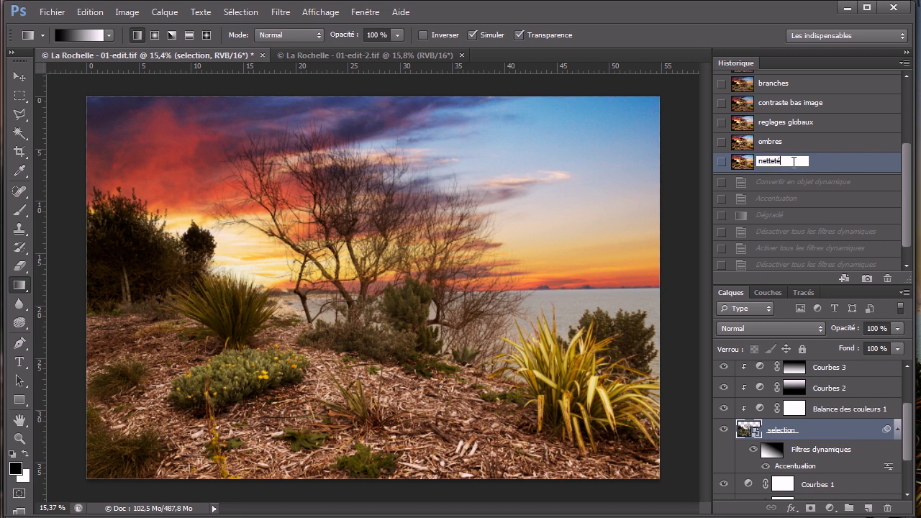
{"action": "type", "text": "tteté"}
{"action": "key", "text": "Return"}
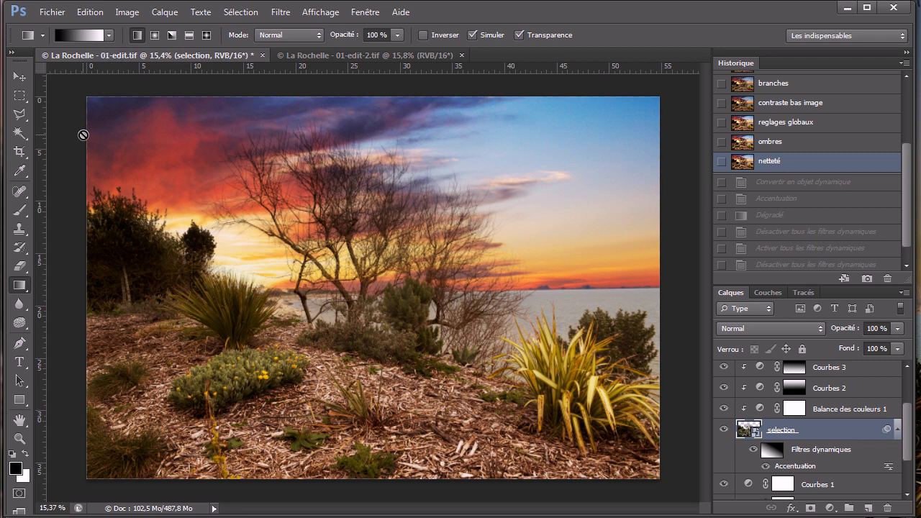
- Load the "5 oiseaux.abr" brush set for the Brush tool
{"action": "key", "text": "b"}
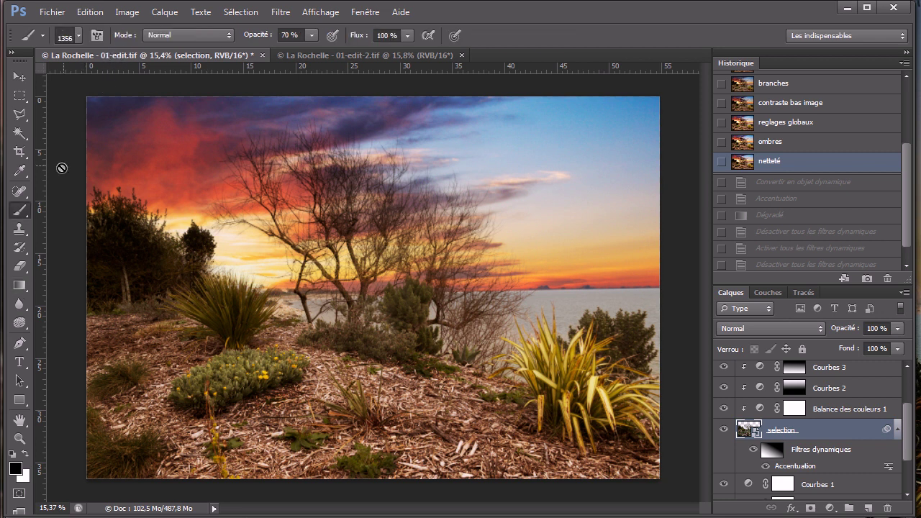
{"action": "left_click", "coordinate": [77, 36]}
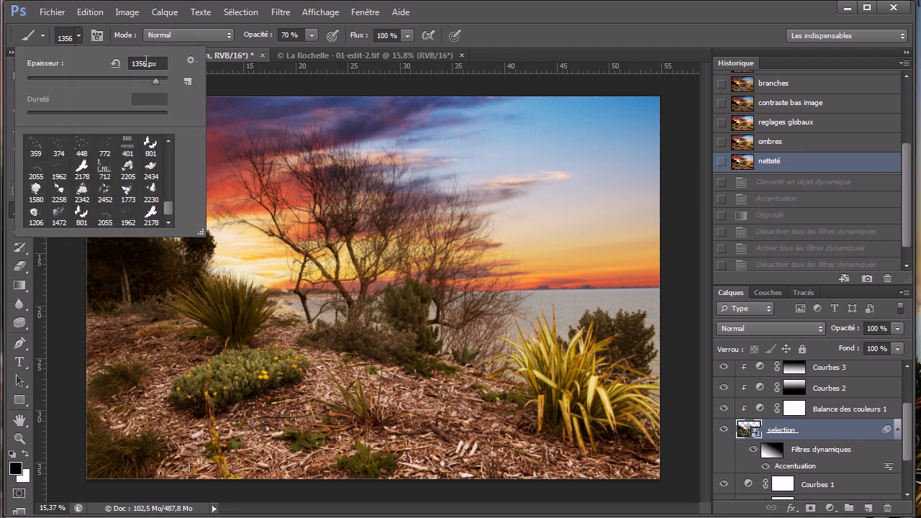
{"action": "left_click", "coordinate": [191, 62]}
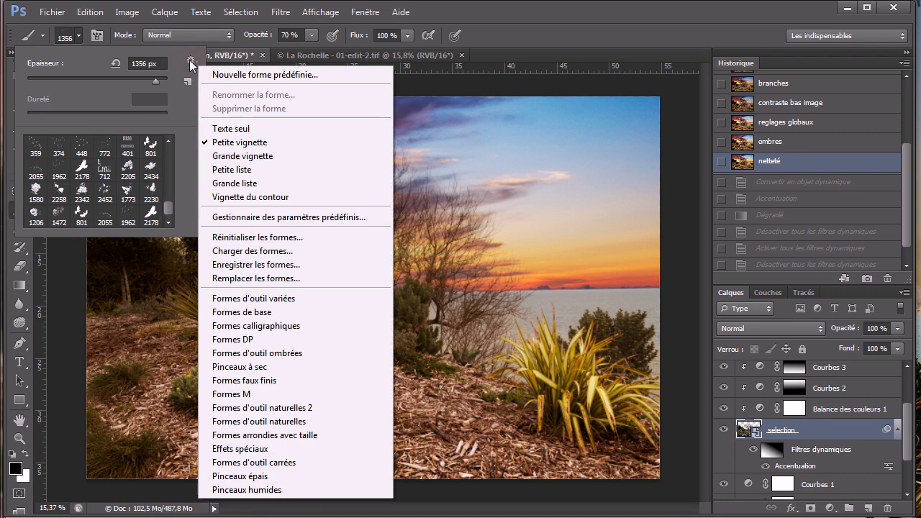
{"action": "left_click", "coordinate": [309, 254]}
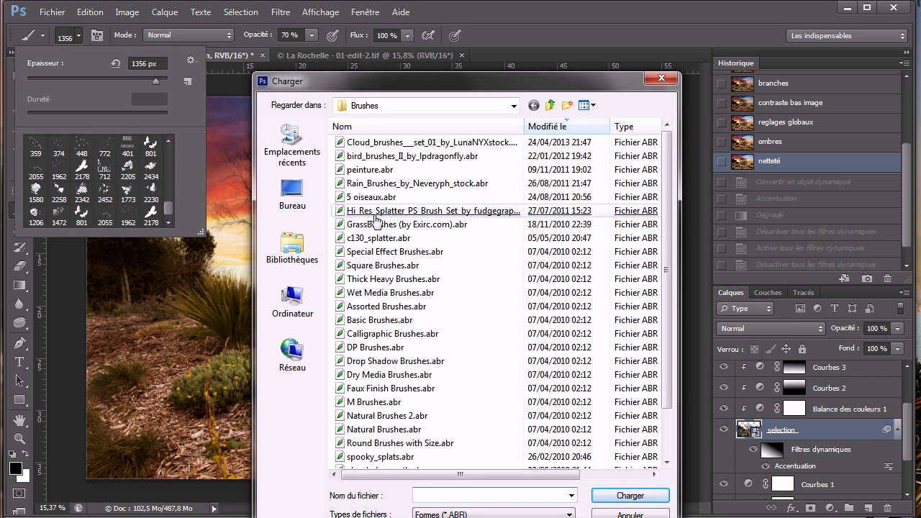
{"action": "double_click", "coordinate": [379, 199]}
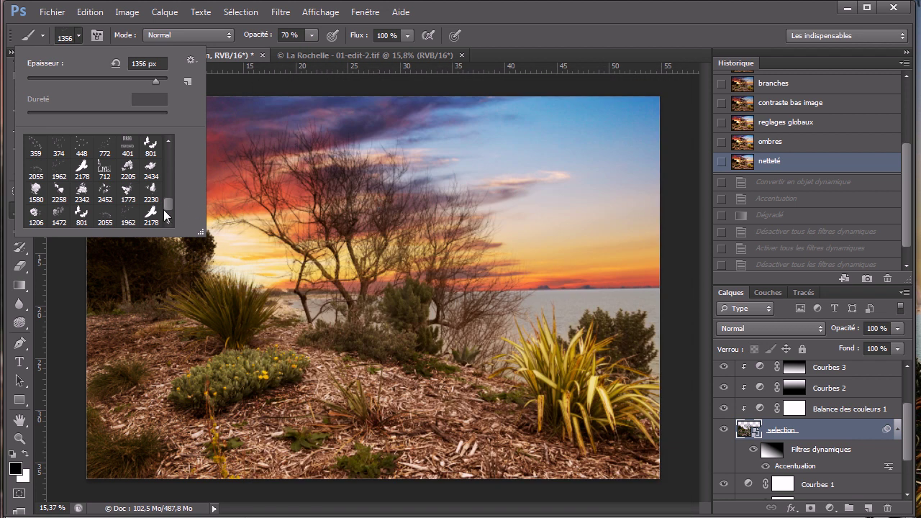
- Choose the 1962 px bird-flock brush from the end of the brush presets
{"action": "scroll", "coordinate": [167, 213], "scroll_direction": "down", "scroll_amount": 1}
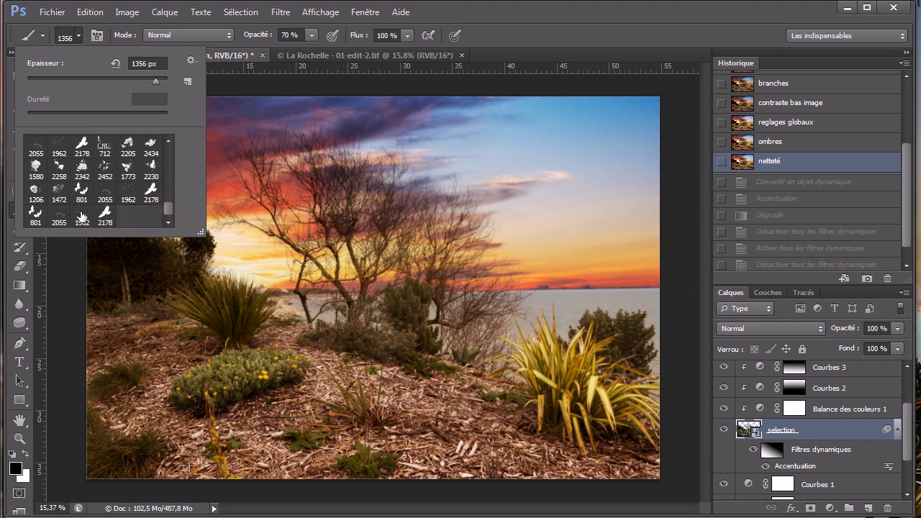
{"action": "left_click", "coordinate": [82, 218]}
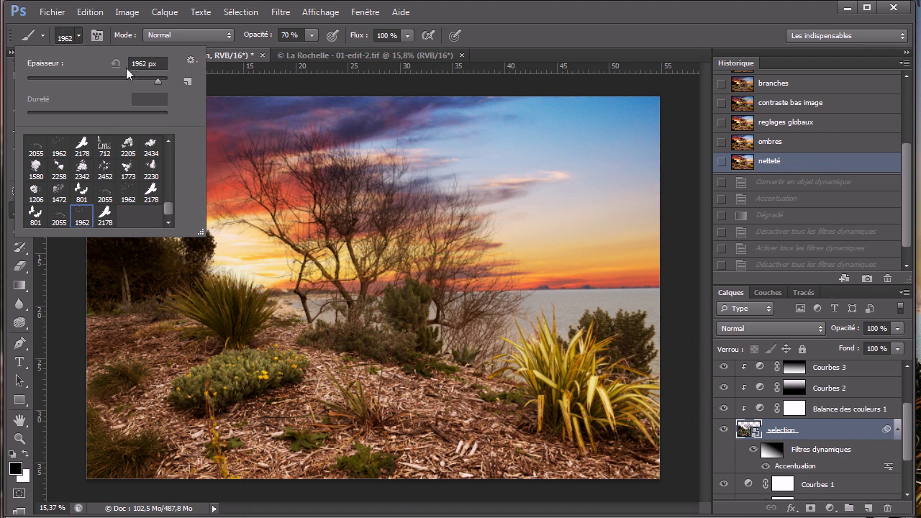
{"action": "left_click", "coordinate": [77, 36]}
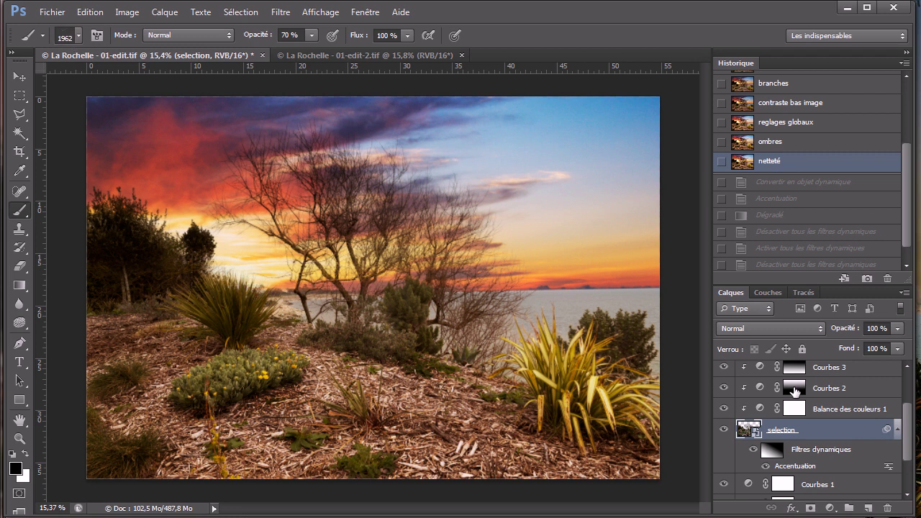
- Stamp a flock of birds in black on the "ciel" layer's upper-right sky, with the brush at 1468 px and 57 % opacity
{"action": "scroll", "coordinate": [752, 432], "scroll_direction": "down", "scroll_amount": 3}
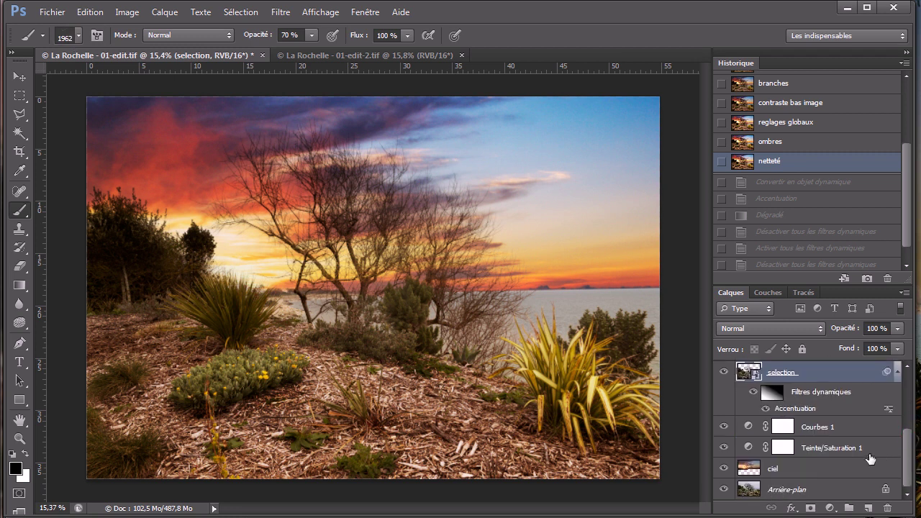
{"action": "left_click", "coordinate": [756, 472]}
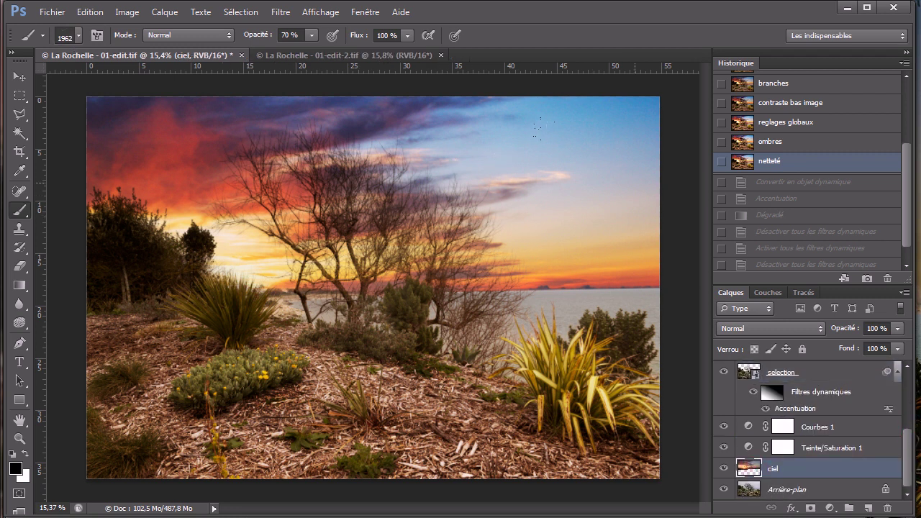
{"action": "left_click_drag", "start_coordinate": [600, 185], "coordinate": [567, 184]}
{"action": "left_click_drag", "start_coordinate": [651, 155], "coordinate": [663, 165]}
{"action": "left_click", "coordinate": [660, 166]}
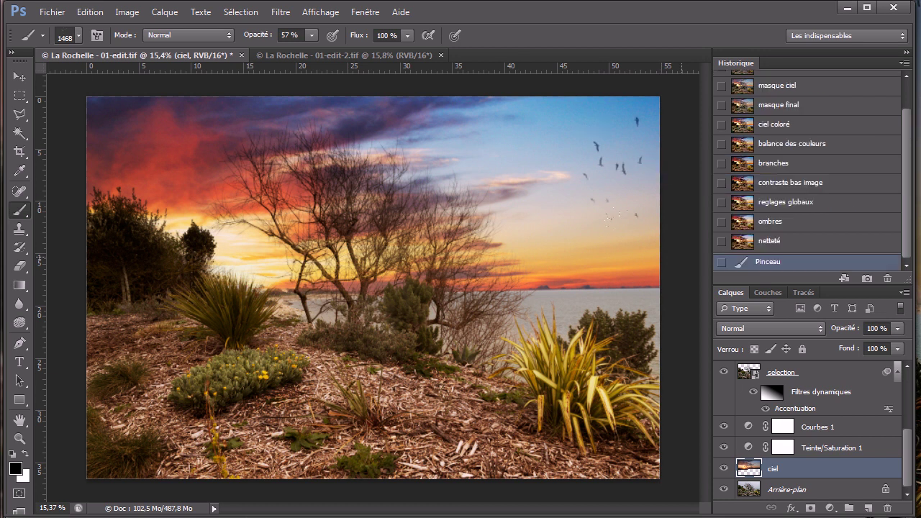
- Examine the stamped bird flock and the sea horizon beneath the sunset at close range
{"action": "scroll", "coordinate": [663, 144], "scroll_direction": "up", "scroll_amount": 15}
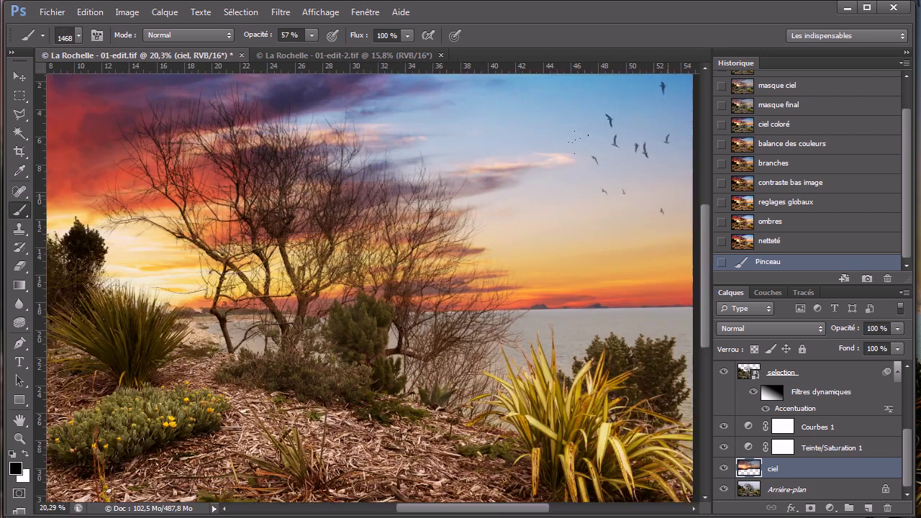
{"action": "scroll", "coordinate": [638, 127], "scroll_direction": "up", "scroll_amount": 1}
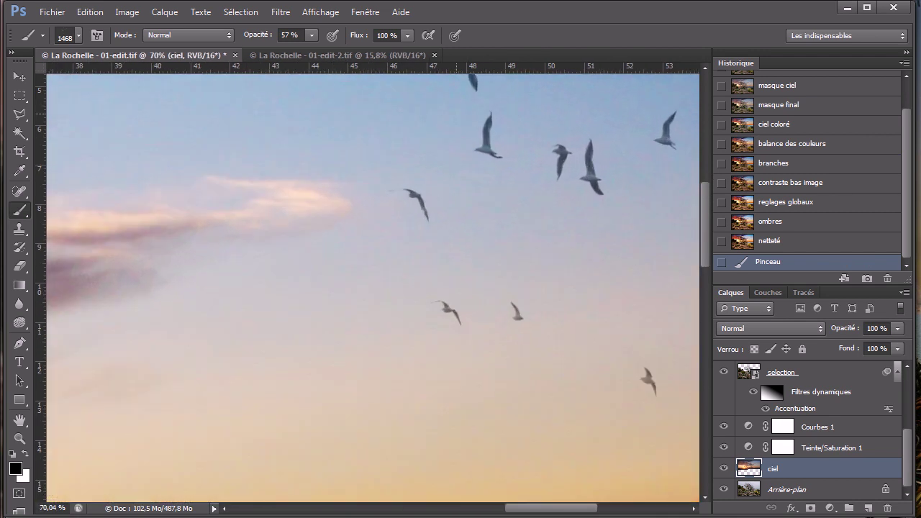
{"action": "mouse_move", "coordinate": [707, 205]}
{"action": "left_mouse_down"}
{"action": "mouse_move", "coordinate": [707, 143]}
{"action": "mouse_move", "coordinate": [714, 211]}
{"action": "left_mouse_up"}
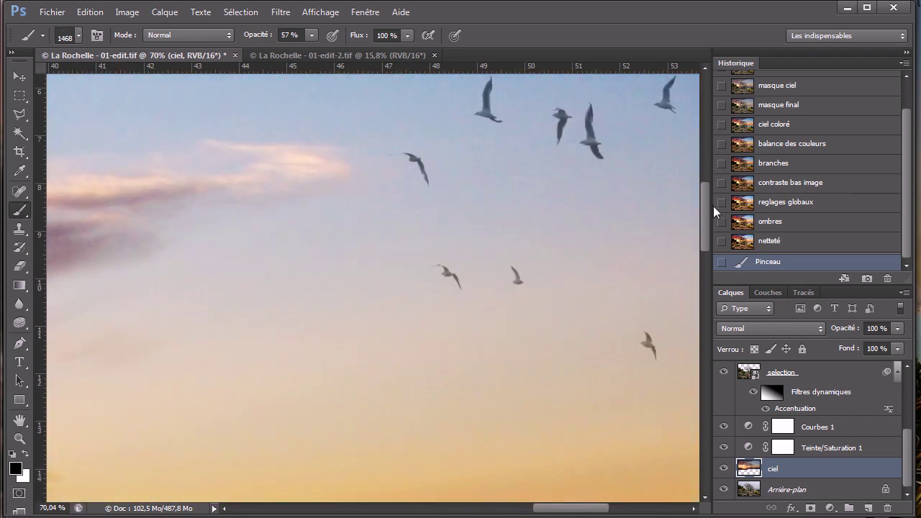
{"action": "key", "text": "ctrl+0"}
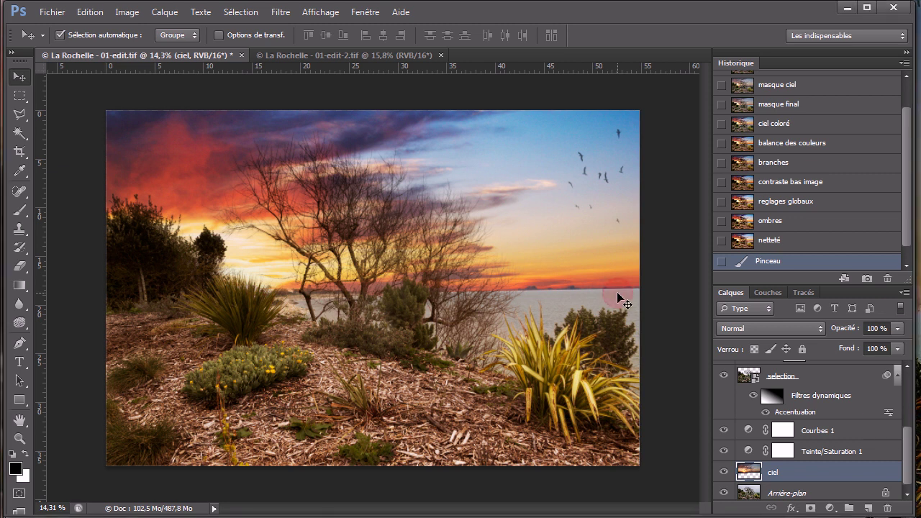
{"action": "scroll", "coordinate": [618, 295], "scroll_direction": "up", "scroll_amount": 6}
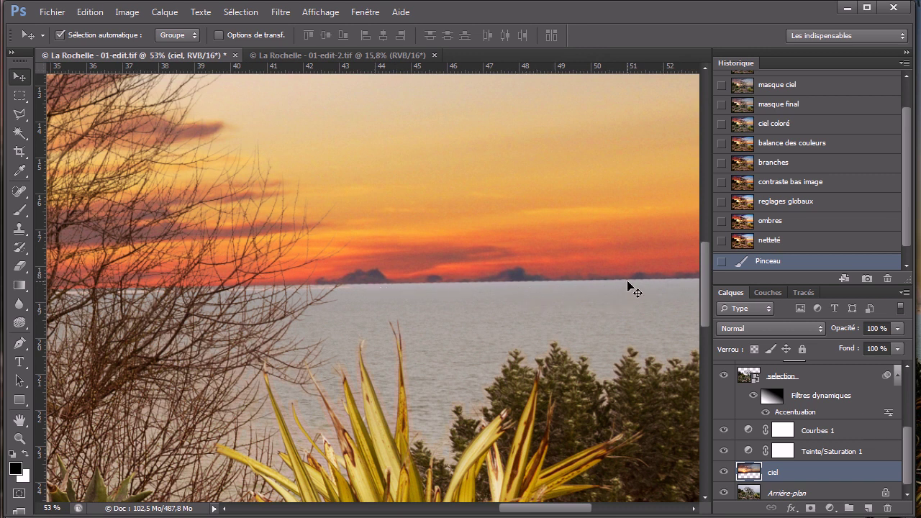
{"action": "scroll", "coordinate": [633, 288], "scroll_direction": "down", "scroll_amount": 6}
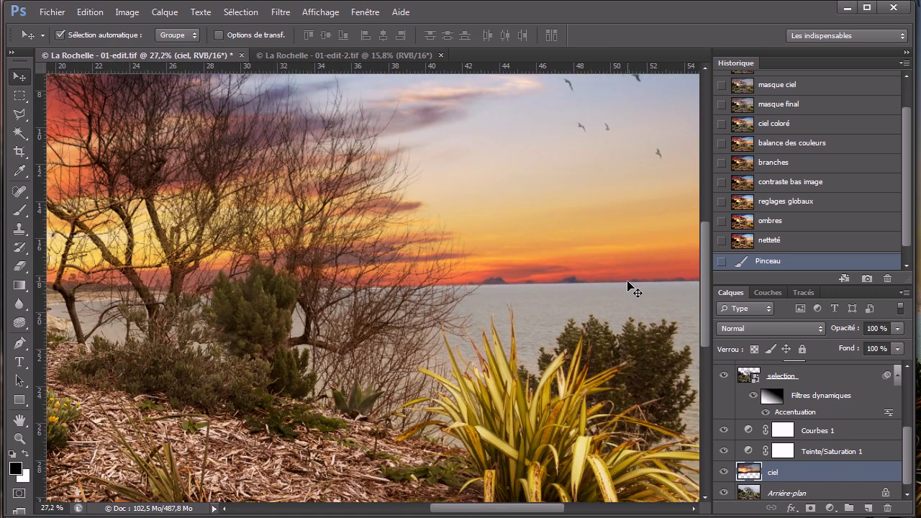
{"action": "scroll", "coordinate": [634, 288], "scroll_direction": "down", "scroll_amount": 1}
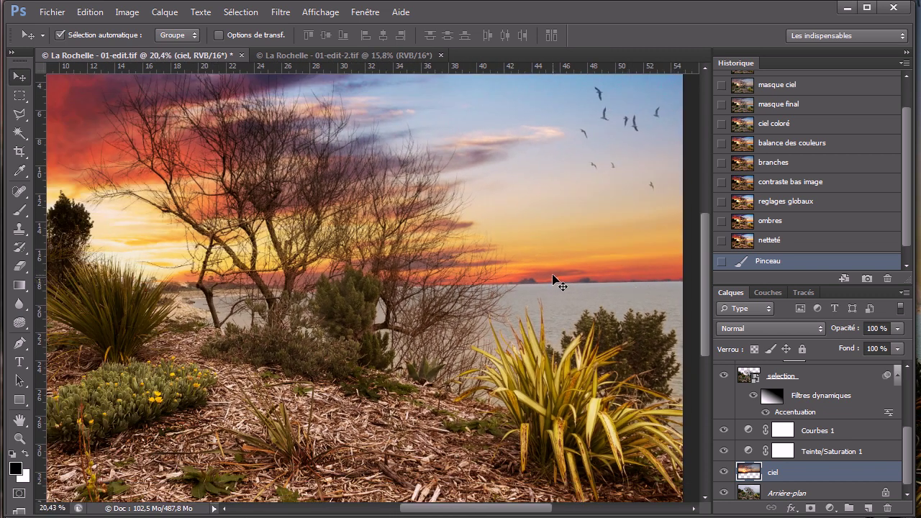
{"action": "scroll", "coordinate": [647, 381], "scroll_direction": "down", "scroll_amount": 1}
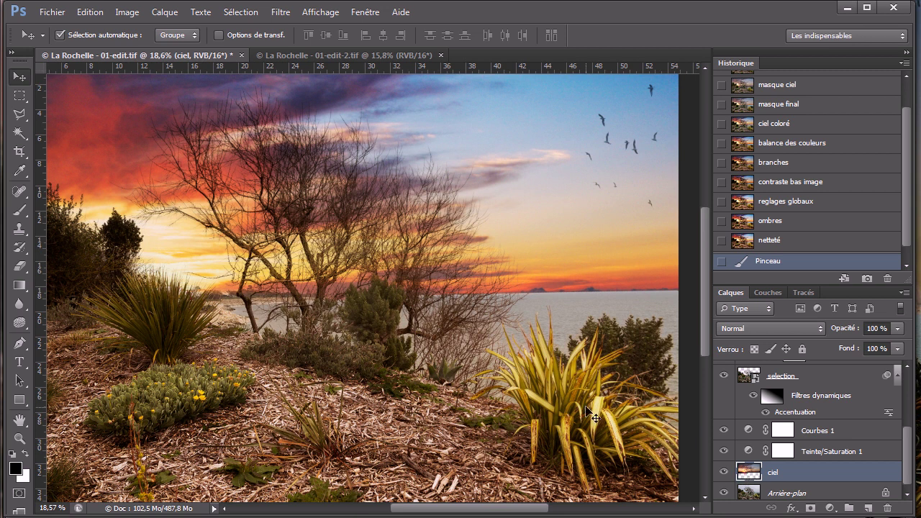
{"action": "scroll", "coordinate": [587, 414], "scroll_direction": "down", "scroll_amount": 2}
- Free Transform the "ciel" layer to X 2617,50 px and Y 962,50 px, shifting the dark islands below the horizon
{"action": "key", "text": "ctrl+t"}
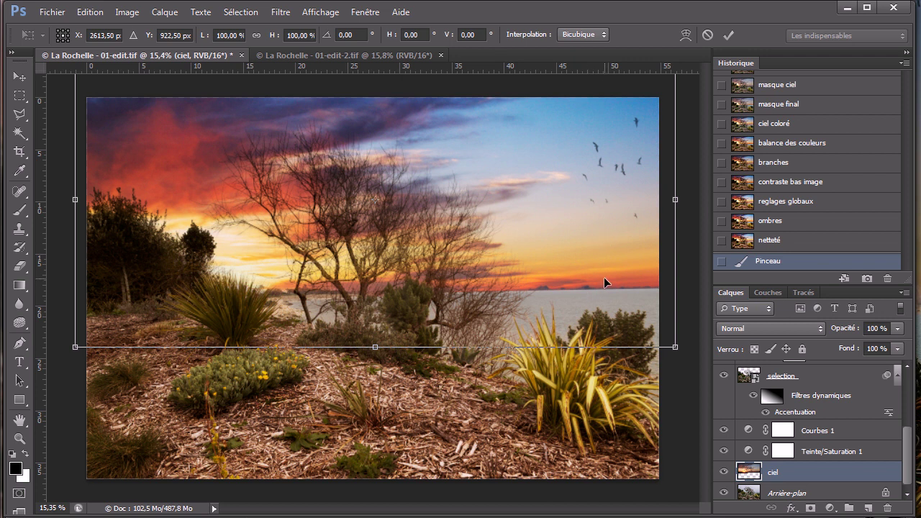
{"action": "scroll", "coordinate": [604, 281], "scroll_direction": "up", "scroll_amount": 5}
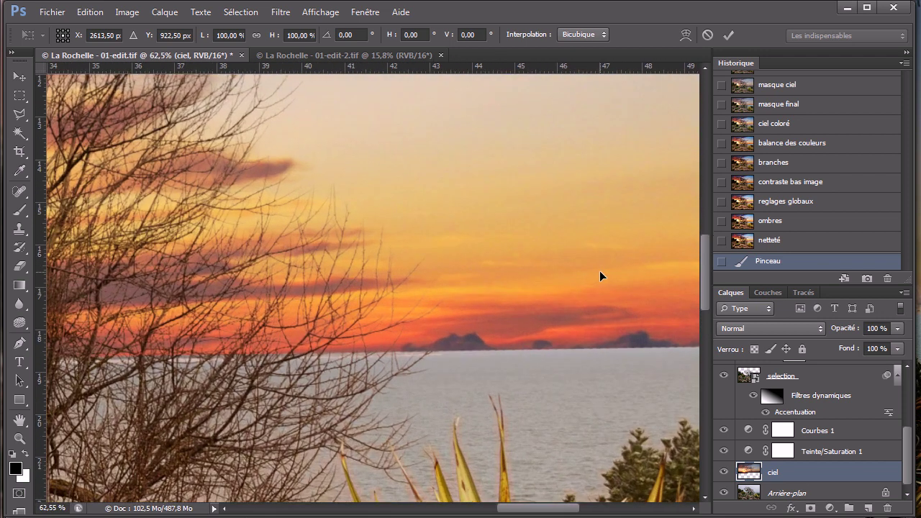
{"action": "scroll", "coordinate": [598, 275], "scroll_direction": "up", "scroll_amount": 2}
{"action": "left_click_drag", "start_coordinate": [594, 276], "coordinate": [597, 302]}
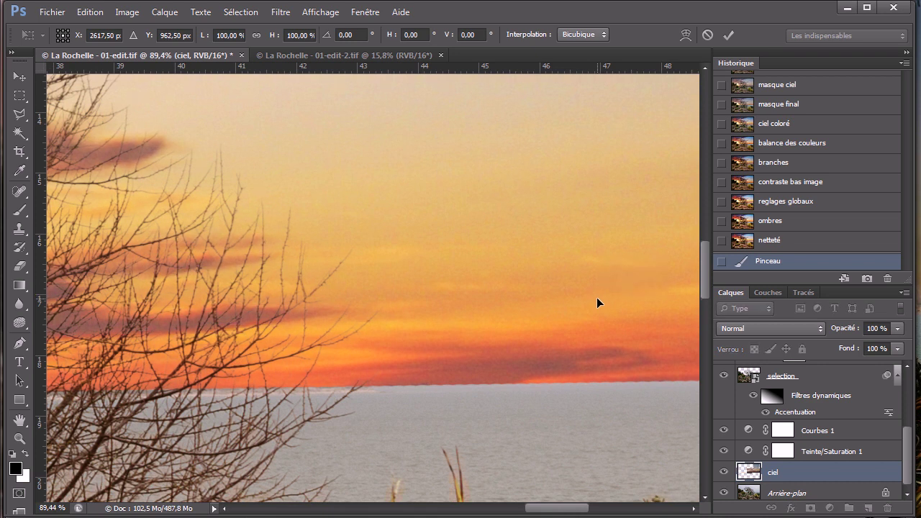
{"action": "scroll", "coordinate": [524, 334], "scroll_direction": "down", "scroll_amount": 3}
{"action": "scroll", "coordinate": [524, 333], "scroll_direction": "down", "scroll_amount": 6}
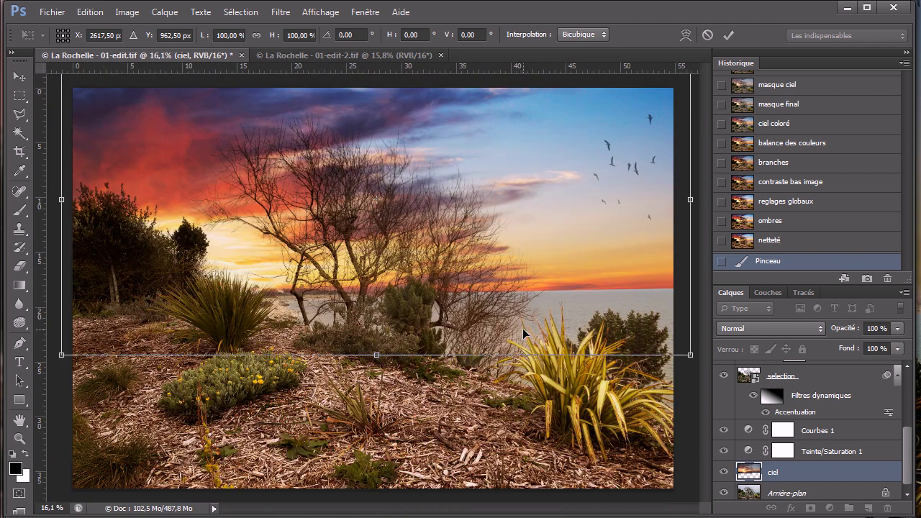
{"action": "key", "text": "Return"}
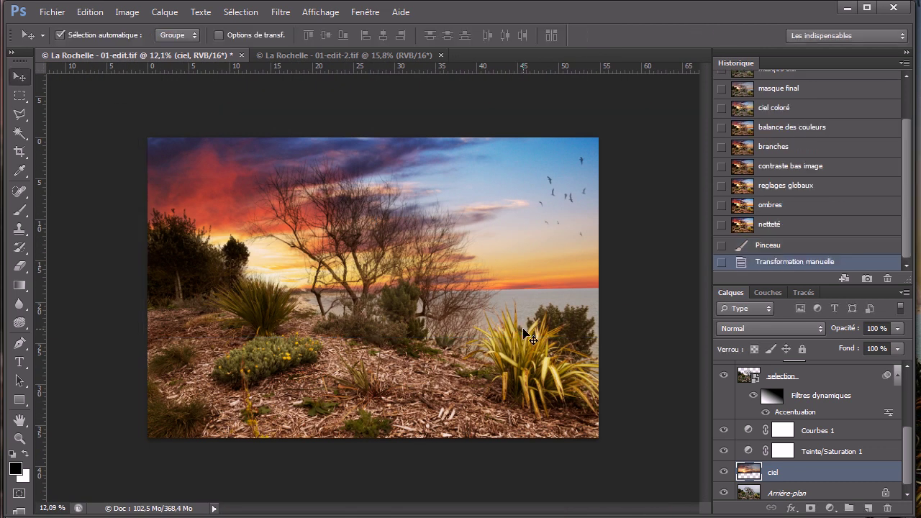
- Inspect the horizon edge and open the contents of the "selection" smart object for editing
{"action": "scroll", "coordinate": [642, 297], "scroll_direction": "up", "scroll_amount": 3}
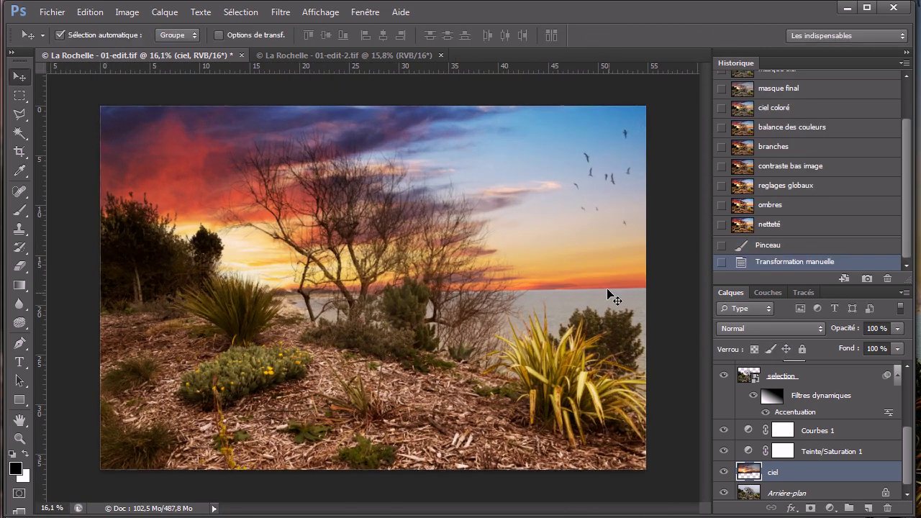
{"action": "scroll", "coordinate": [640, 300], "scroll_direction": "up", "scroll_amount": 2}
{"action": "scroll", "coordinate": [489, 302], "scroll_direction": "up", "scroll_amount": 2}
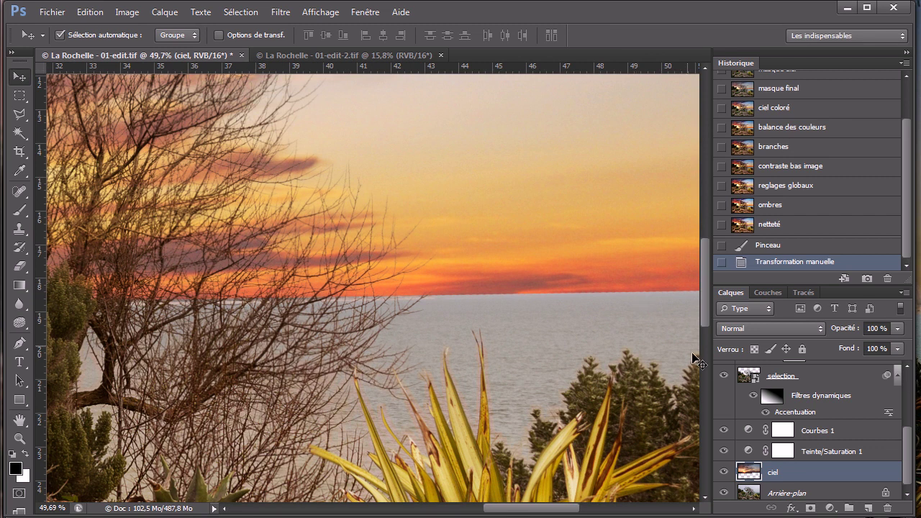
{"action": "left_click", "coordinate": [744, 380]}
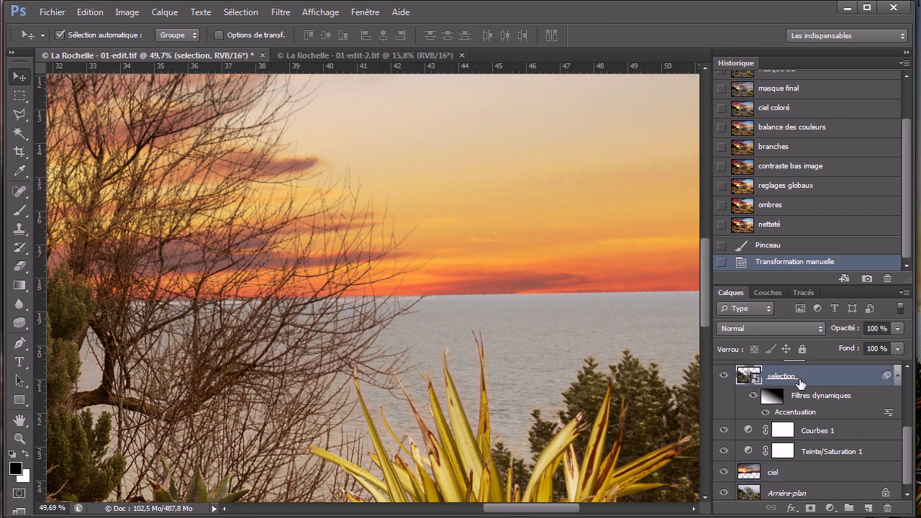
{"action": "double_click", "coordinate": [748, 379]}
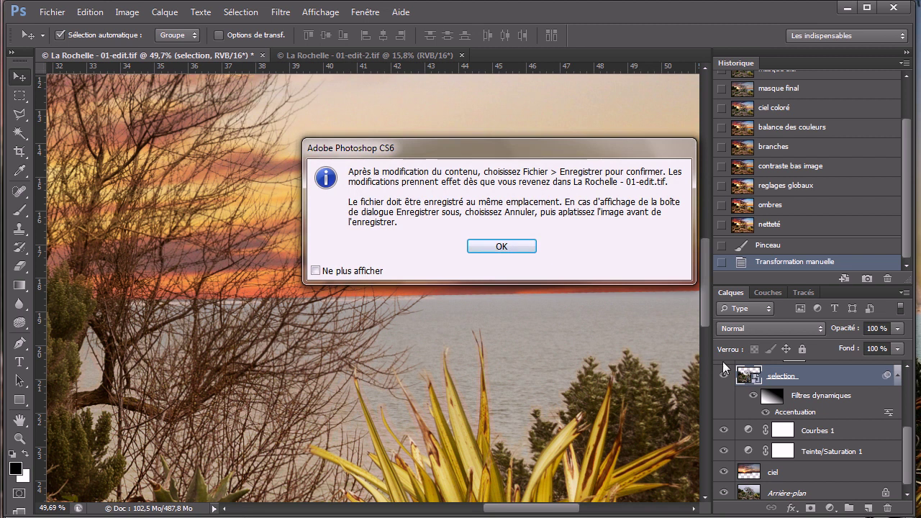
{"action": "left_click", "coordinate": [512, 248]}
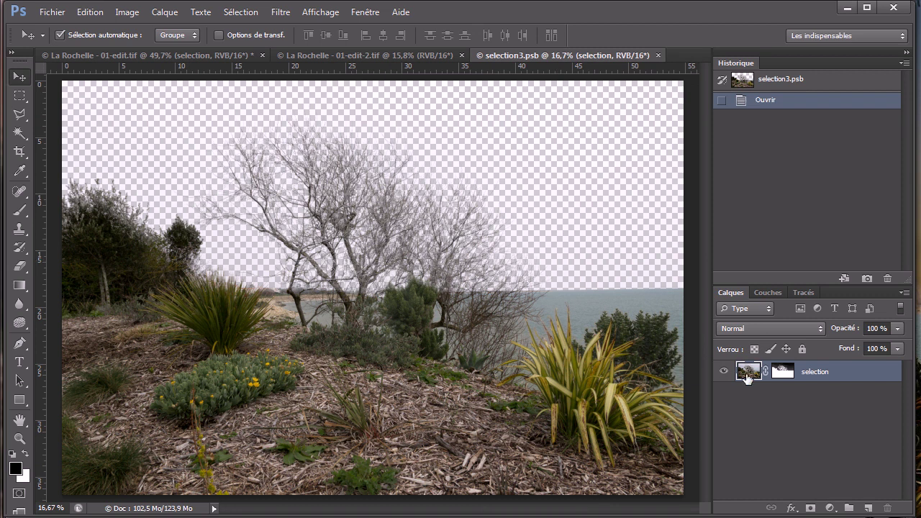
- Display the "selection" layer's mask on its own, framed on the horizon to the right of the branches
{"action": "left_click", "coordinate": [782, 372]}
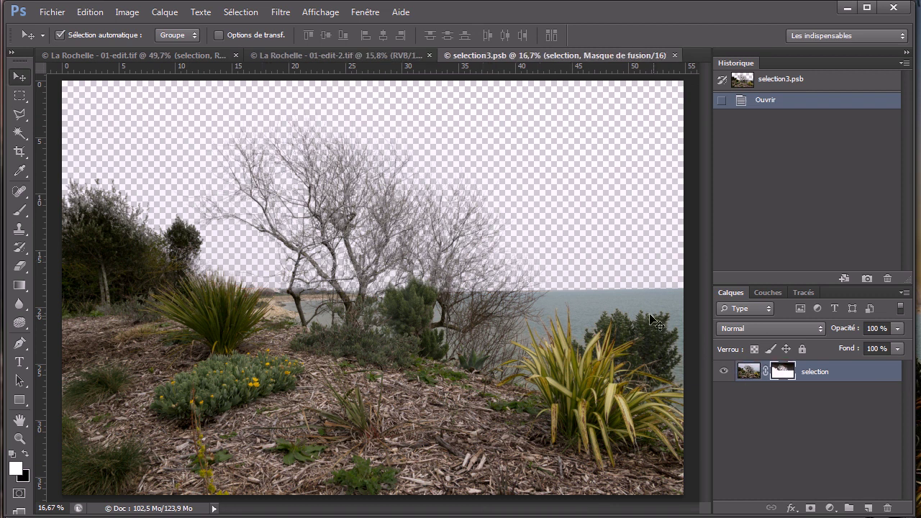
{"action": "scroll", "coordinate": [651, 299], "scroll_direction": "up", "scroll_amount": 4}
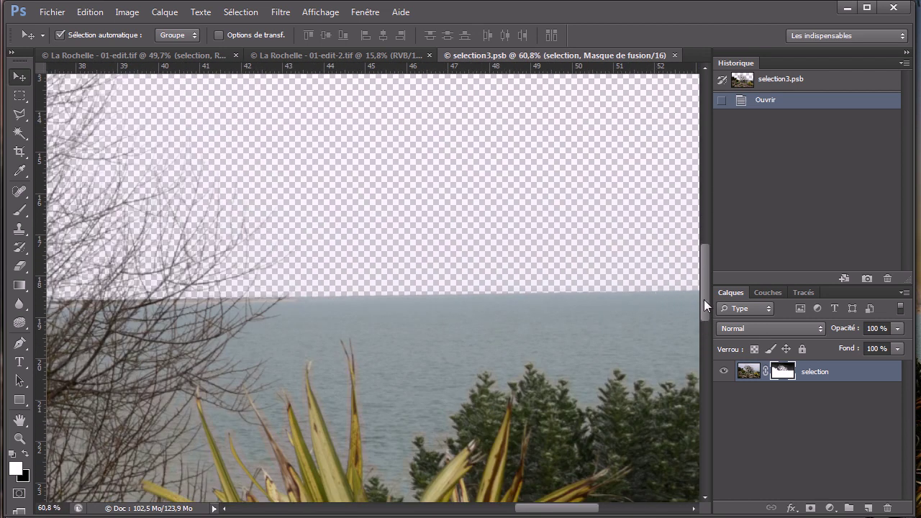
{"action": "left_click", "coordinate": [785, 372], "text": "alt"}
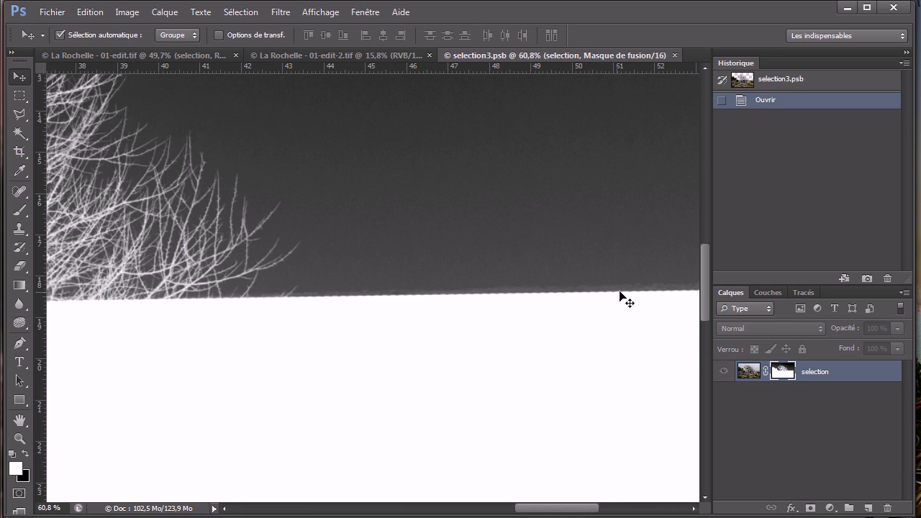
{"action": "left_click_drag", "start_coordinate": [568, 508], "coordinate": [584, 509]}
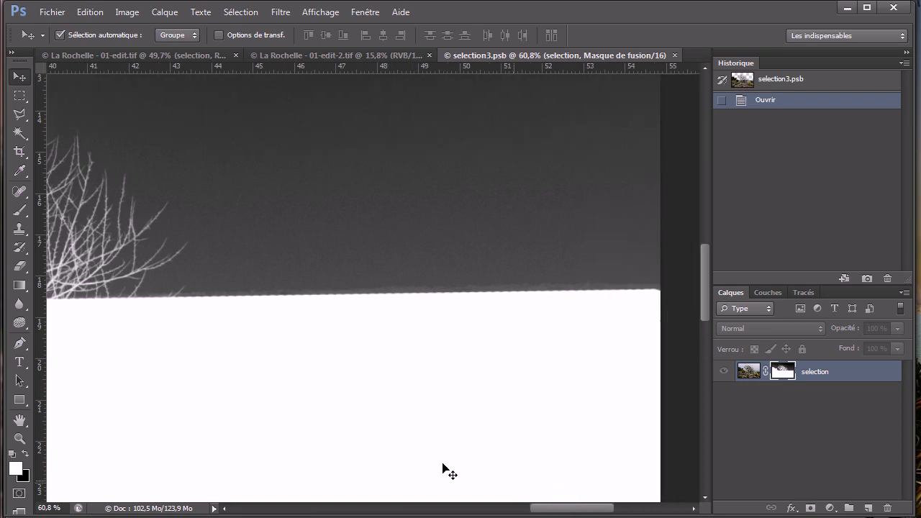
- Soften the mask's horizon edge from the branches to the image border using the Blur tool at 44 px and 100 % strength
{"action": "left_click", "coordinate": [20, 305]}
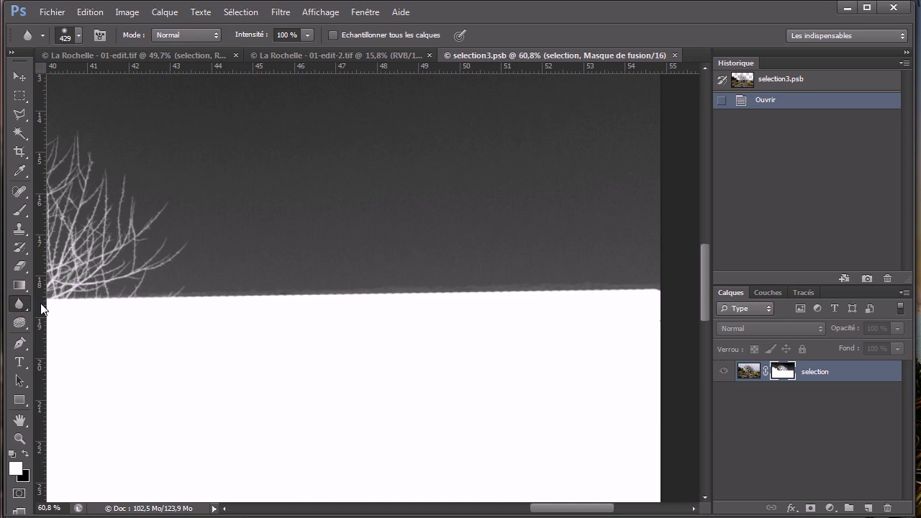
{"action": "right_click", "coordinate": [273, 302]}
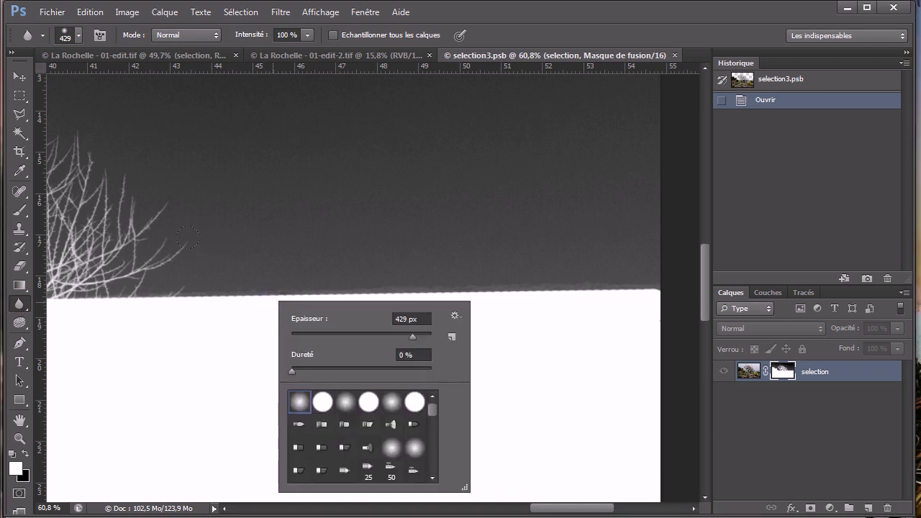
{"action": "left_click_drag", "start_coordinate": [212, 301], "coordinate": [120, 303]}
{"action": "mouse_move", "coordinate": [653, 294]}
{"action": "left_mouse_down"}
{"action": "mouse_move", "coordinate": [501, 294]}
{"action": "mouse_move", "coordinate": [627, 303]}
{"action": "mouse_move", "coordinate": [670, 292]}
{"action": "mouse_move", "coordinate": [639, 288]}
{"action": "left_mouse_up"}
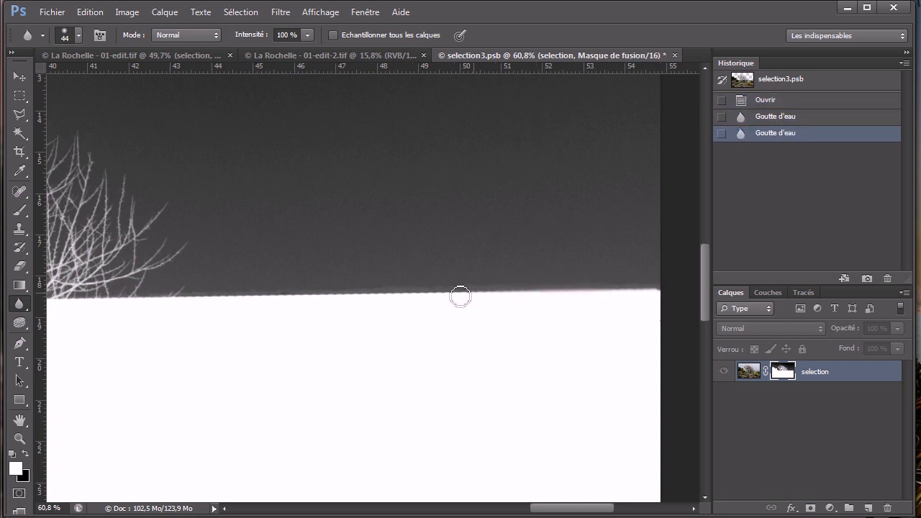
{"action": "left_click", "coordinate": [134, 305]}
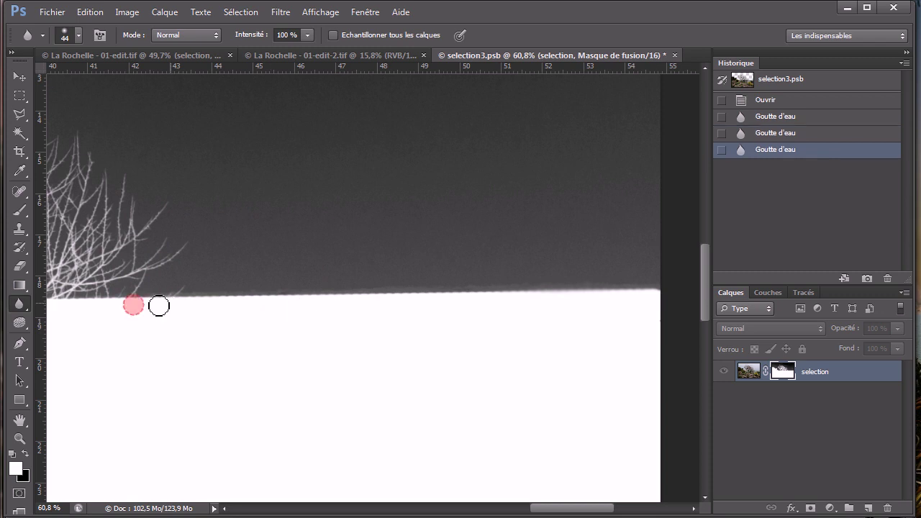
{"action": "left_click", "coordinate": [238, 298]}
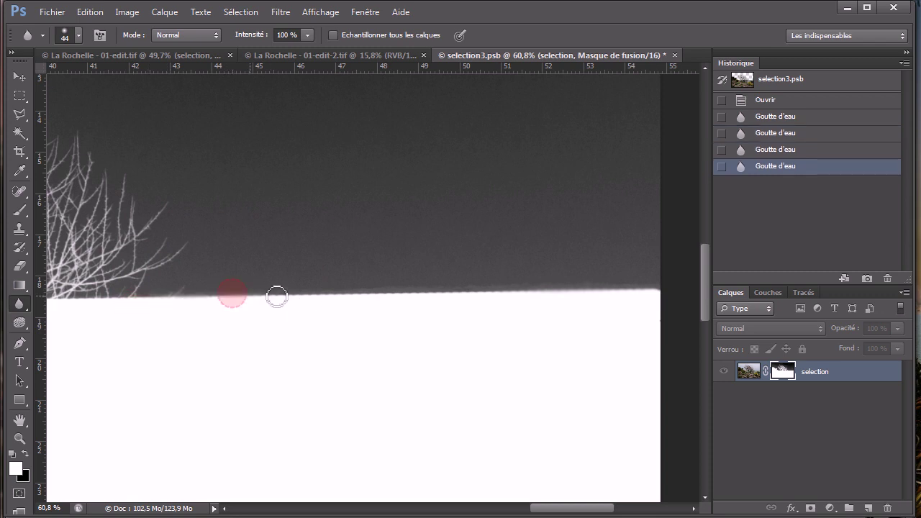
{"action": "left_click", "coordinate": [342, 296]}
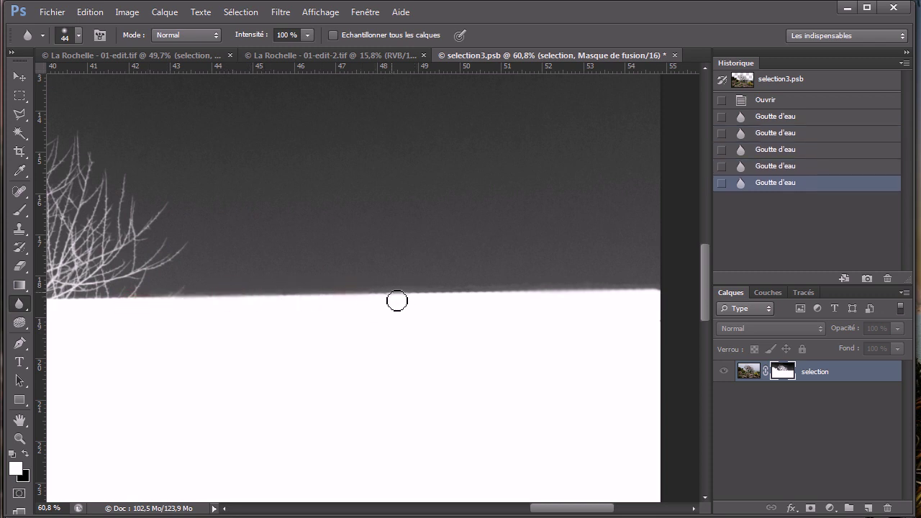
{"action": "left_click", "coordinate": [230, 296]}
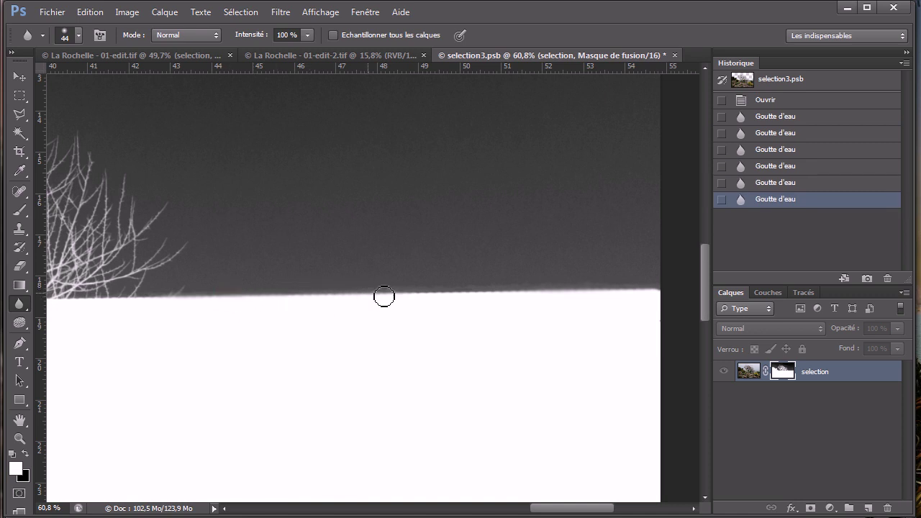
{"action": "left_click", "coordinate": [400, 295]}
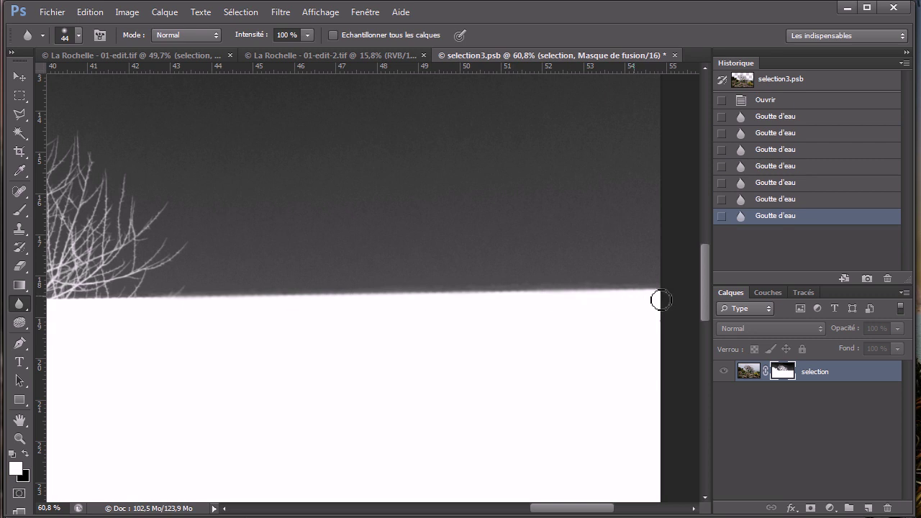
{"action": "left_click", "coordinate": [668, 294]}
{"action": "left_click", "coordinate": [538, 289]}
{"action": "left_click", "coordinate": [534, 294]}
{"action": "left_click", "coordinate": [495, 292]}
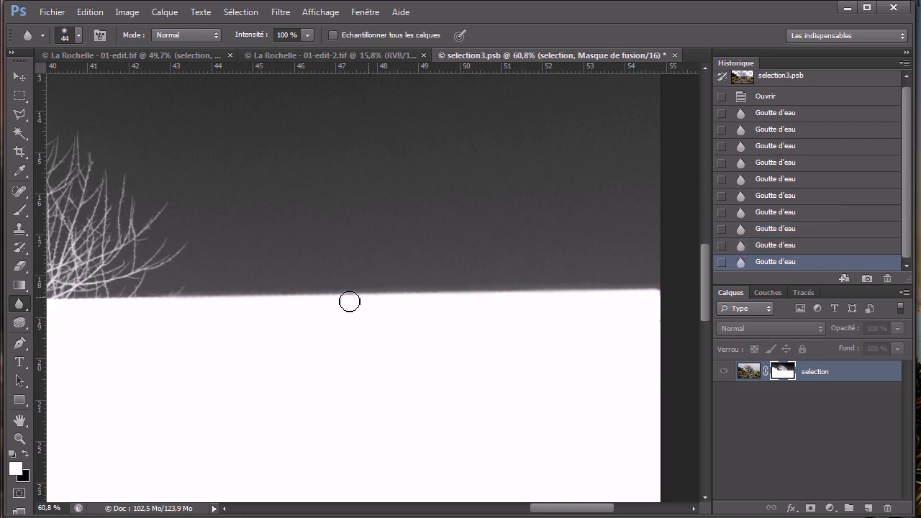
{"action": "left_click", "coordinate": [445, 295]}
{"action": "left_click", "coordinate": [315, 294]}
{"action": "left_click", "coordinate": [189, 300]}
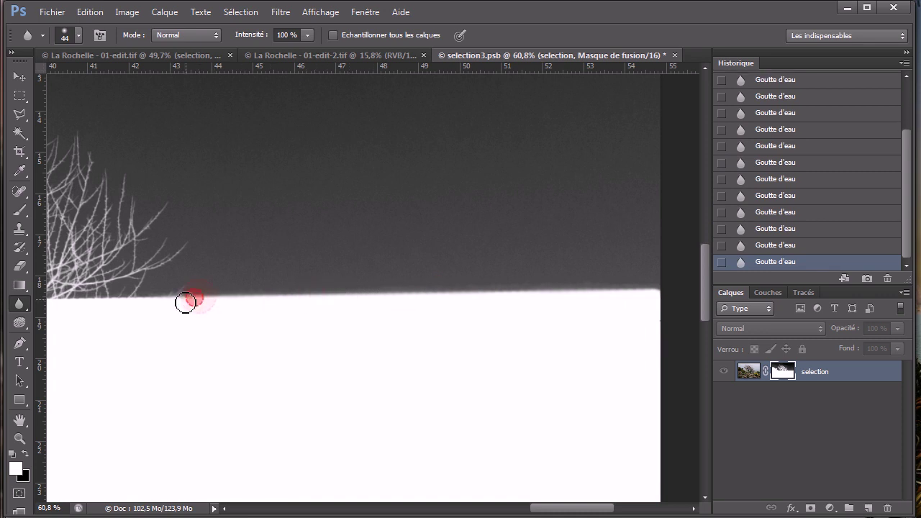
{"action": "left_click", "coordinate": [215, 297]}
{"action": "mouse_move", "coordinate": [215, 297]}
{"action": "left_mouse_down"}
{"action": "mouse_move", "coordinate": [407, 292]}
{"action": "mouse_move", "coordinate": [232, 302]}
{"action": "mouse_move", "coordinate": [380, 298]}
{"action": "left_mouse_up"}
{"action": "mouse_move", "coordinate": [441, 307]}
{"action": "left_mouse_down"}
{"action": "mouse_move", "coordinate": [419, 300]}
{"action": "mouse_move", "coordinate": [649, 292]}
{"action": "left_mouse_up"}
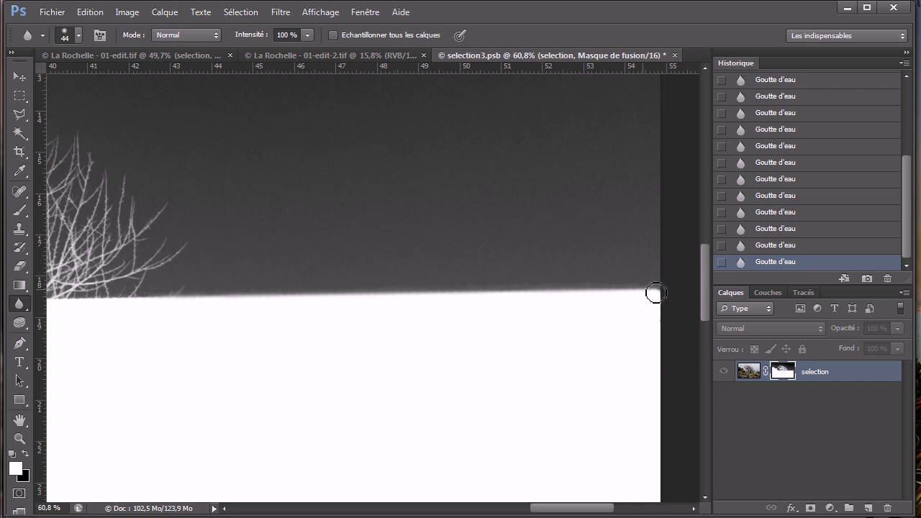
- Save and close selection3.psb so the softened mask updates the "selection" smart object in La Rochelle - 01-edit.tif
{"action": "left_click", "coordinate": [674, 55]}
{"action": "left_click", "coordinate": [388, 208]}
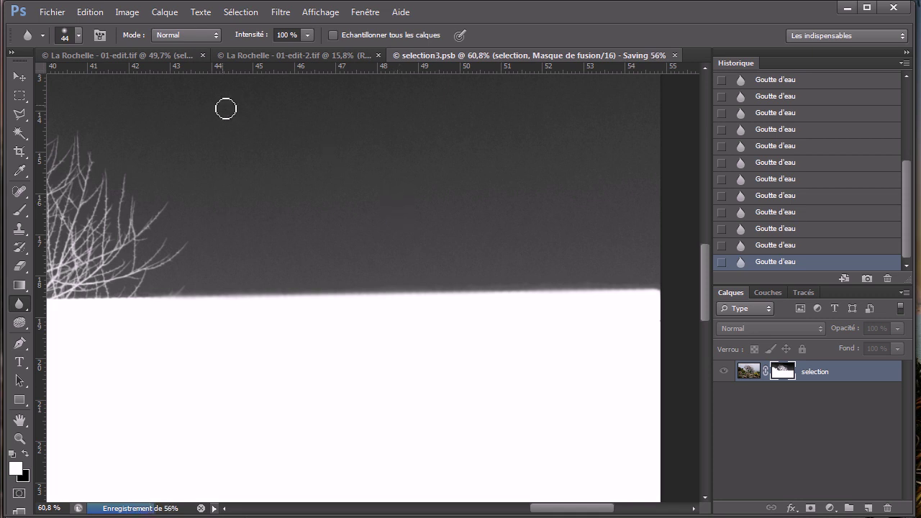
{"action": "left_click", "coordinate": [674, 55]}
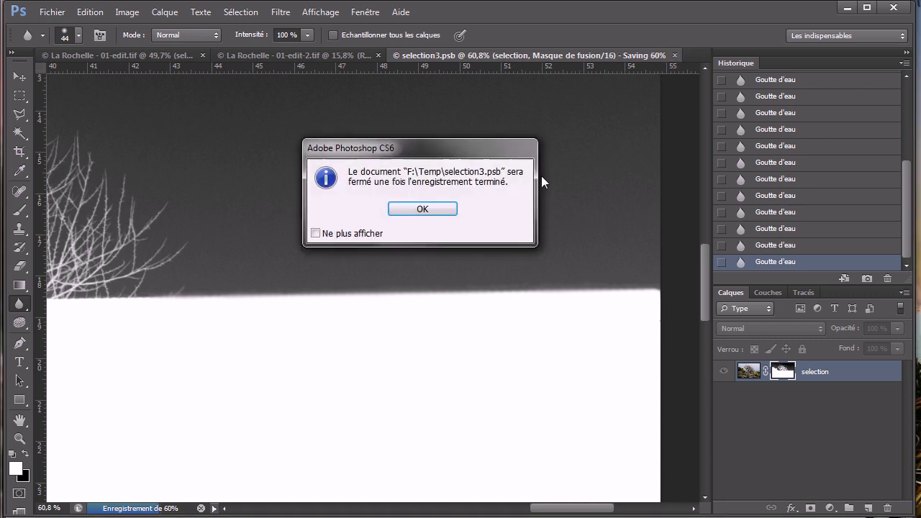
{"action": "left_click", "coordinate": [422, 209]}
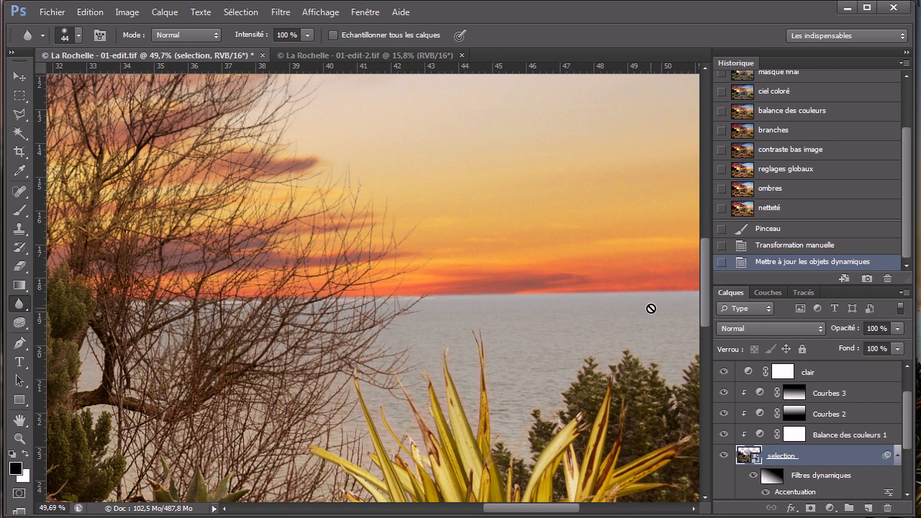
- Compare the horizon before and after the smart object update using the history states "Transformation manuelle" and "Mettre à jour les objets dynamiques"
{"action": "left_click_drag", "start_coordinate": [550, 512], "coordinate": [580, 512]}
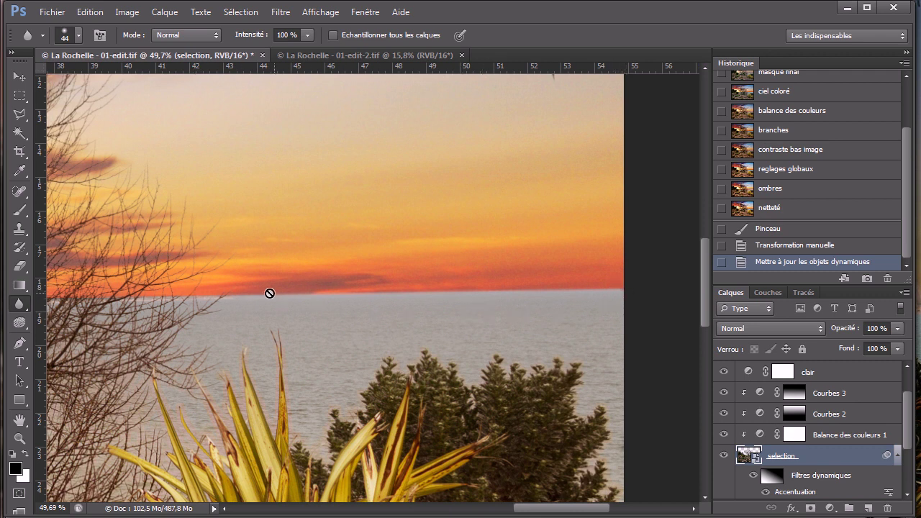
{"action": "left_click", "coordinate": [791, 246]}
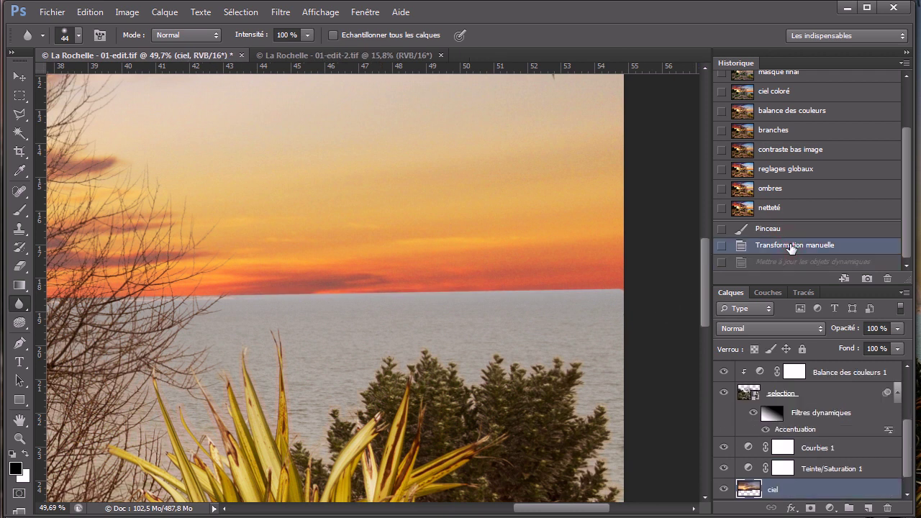
{"action": "left_click", "coordinate": [789, 262]}
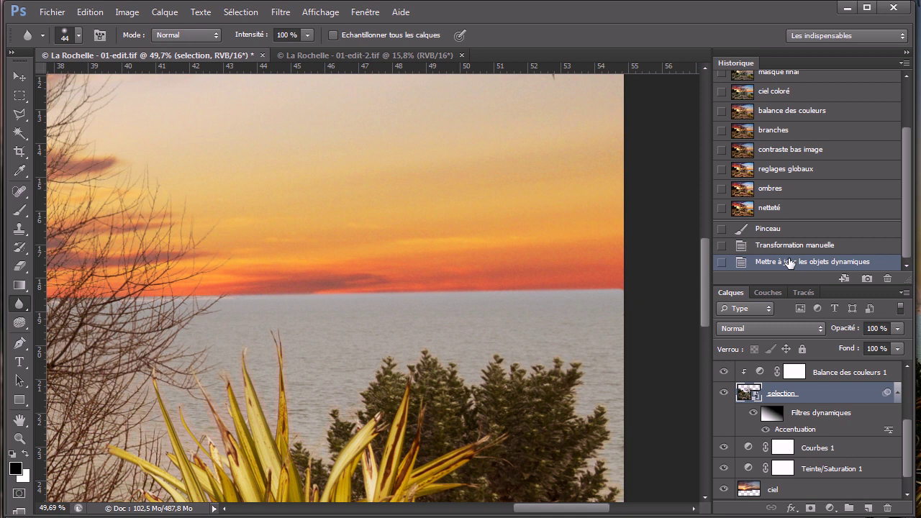
- Create a history snapshot of the current state and name it "FIN"
{"action": "left_click", "coordinate": [867, 279]}
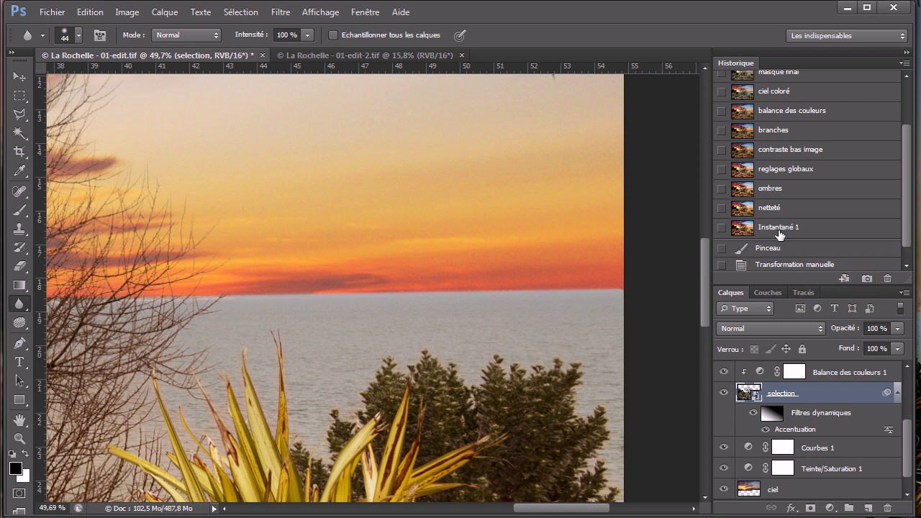
{"action": "double_click", "coordinate": [780, 227]}
{"action": "type", "text": "FIN"}
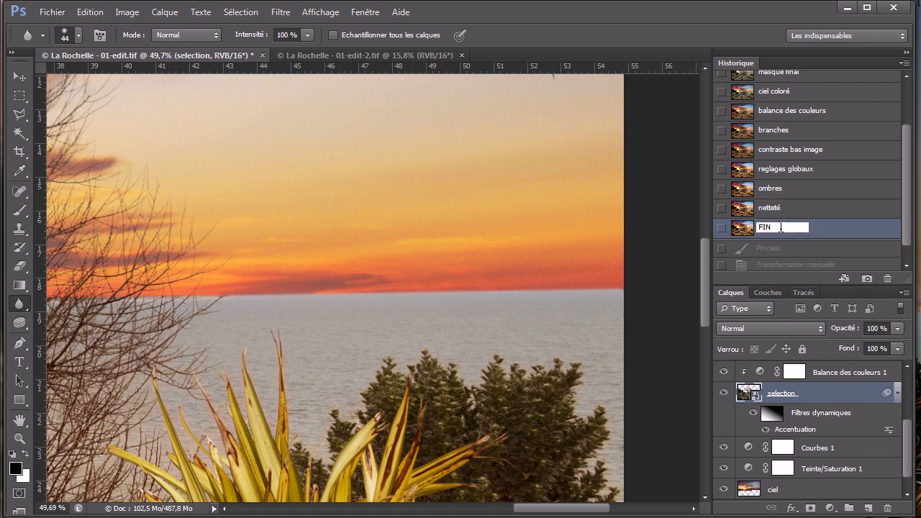
{"action": "key", "text": "Return"}
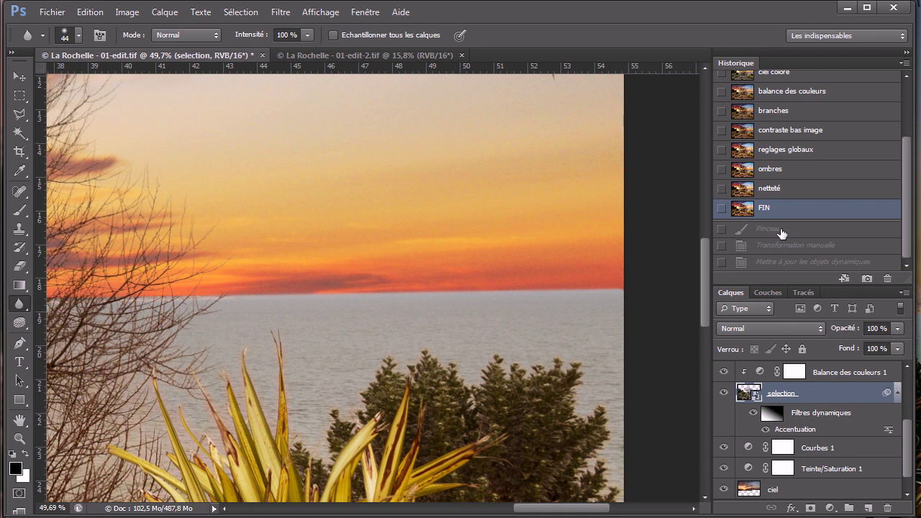
- View the whole finished image and compare it with the original photo in La Rochelle - 01-edit-2.tif
{"action": "scroll", "coordinate": [530, 247], "scroll_direction": "down", "scroll_amount": 5}
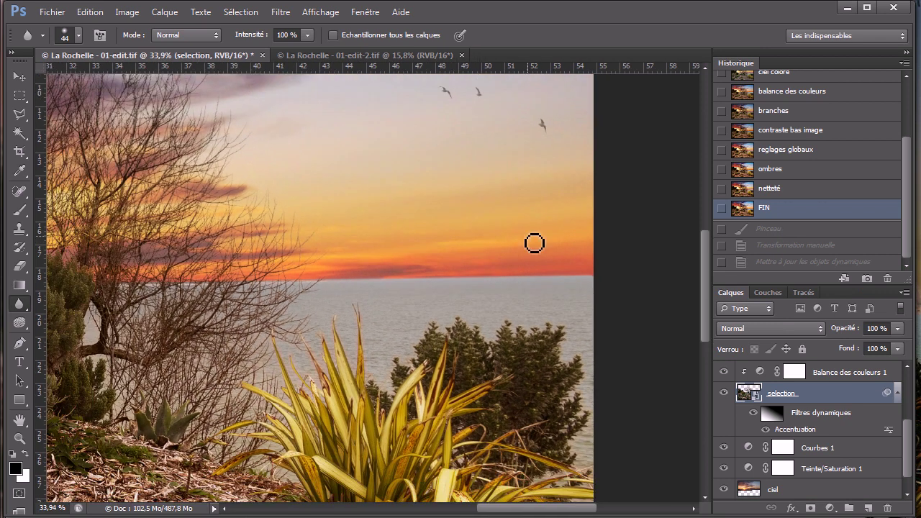
{"action": "scroll", "coordinate": [534, 244], "scroll_direction": "down", "scroll_amount": 3}
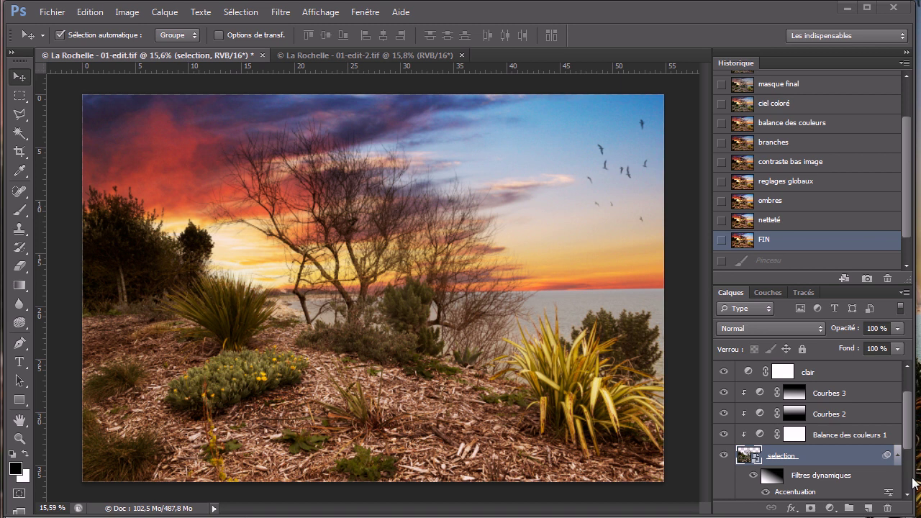
{"action": "left_click", "coordinate": [349, 58]}
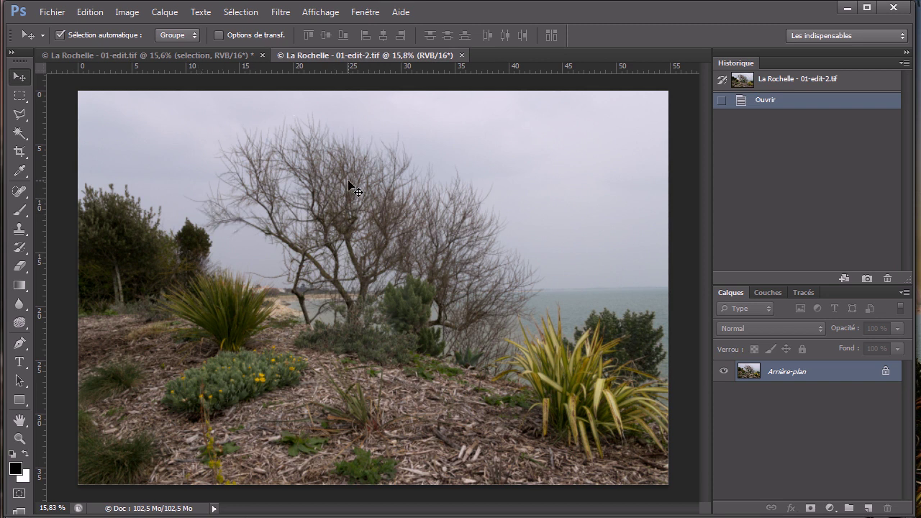
{"action": "left_click", "coordinate": [212, 56]}
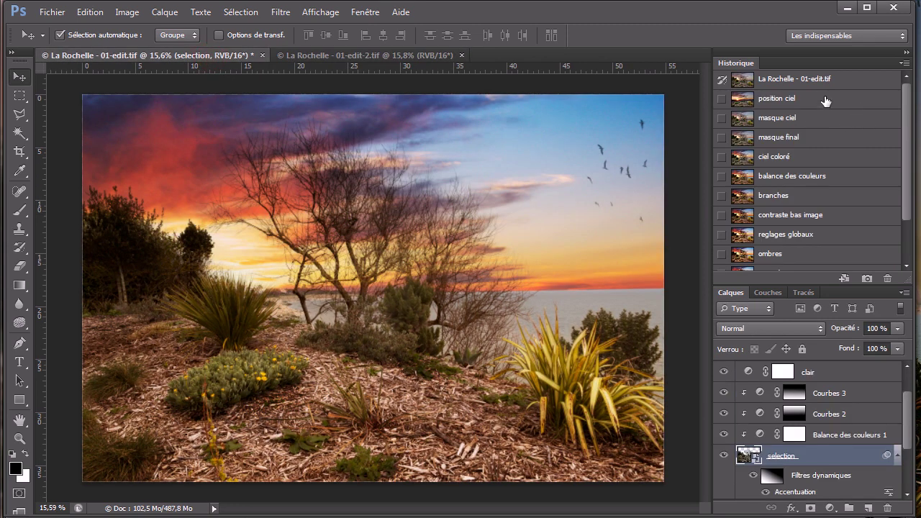
- Review the snapshots "position ciel", "masque ciel", "masque final", "ciel coloré" and "balance des couleurs" in order
{"action": "left_click", "coordinate": [825, 99]}
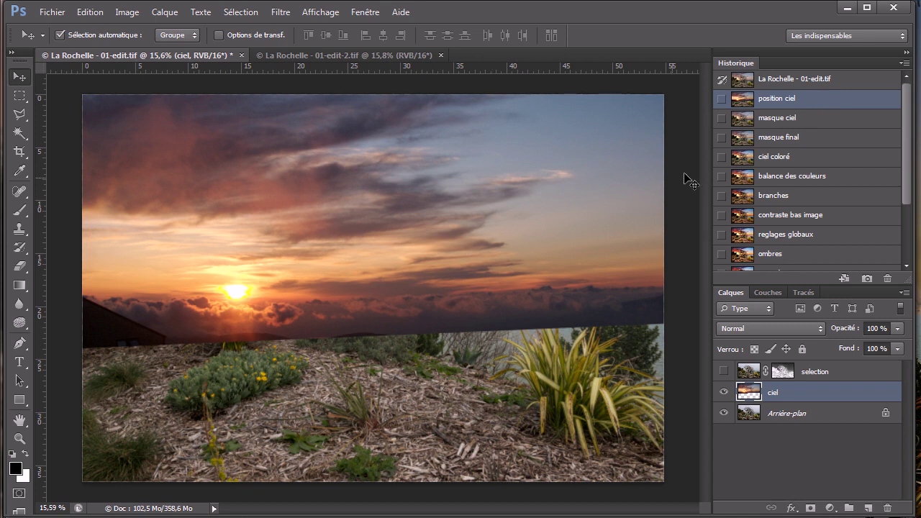
{"action": "left_click", "coordinate": [752, 120]}
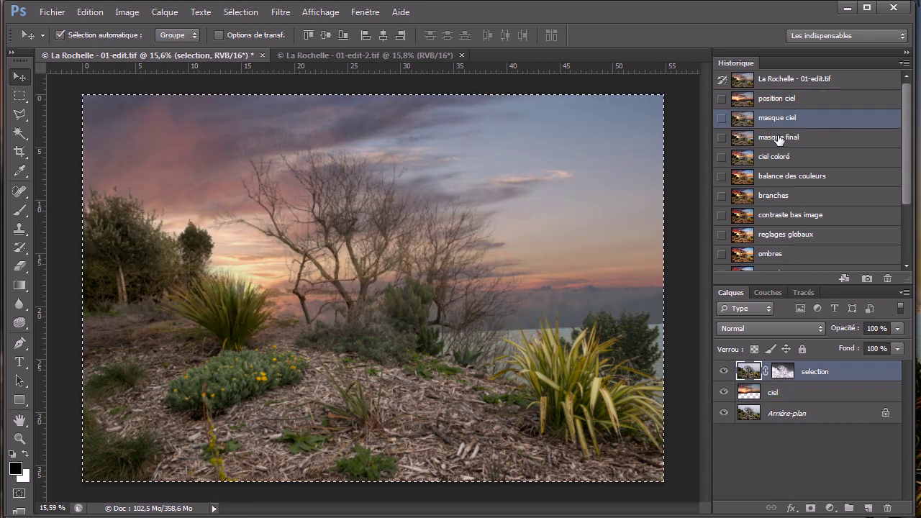
{"action": "left_click", "coordinate": [778, 139]}
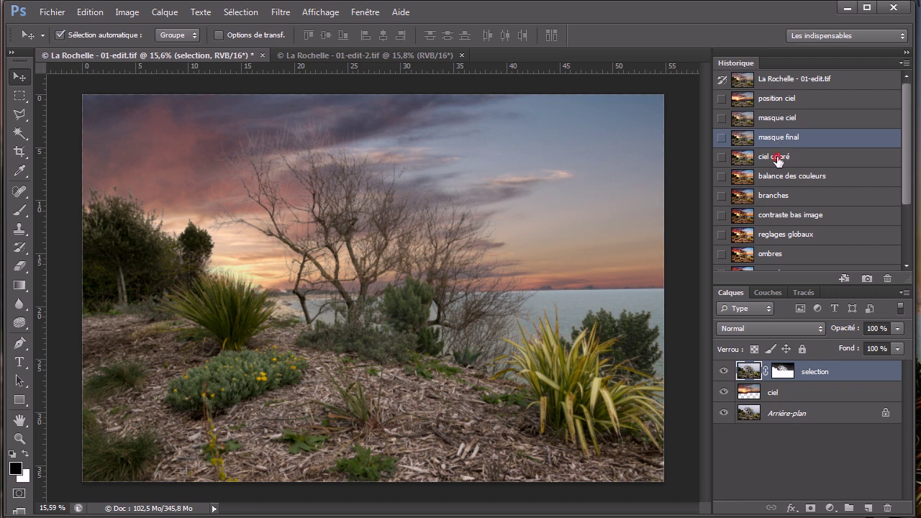
{"action": "left_click", "coordinate": [777, 161]}
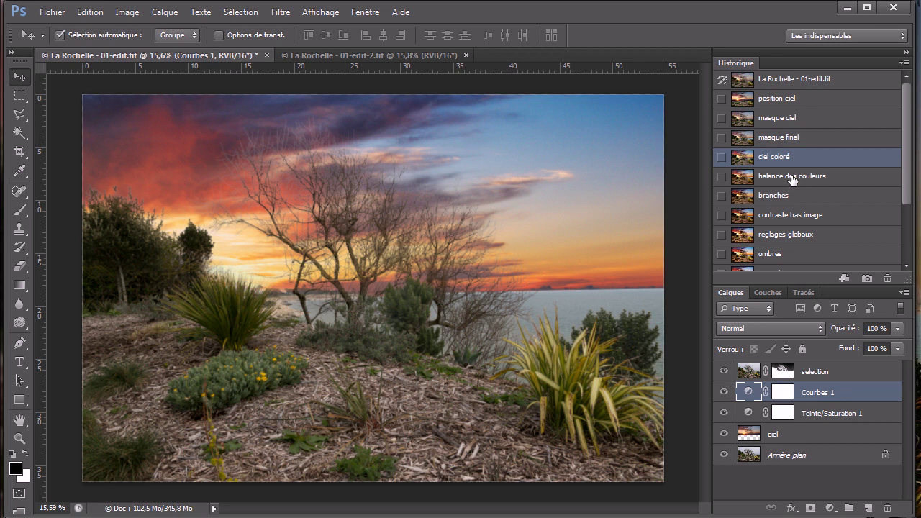
{"action": "left_click", "coordinate": [792, 178]}
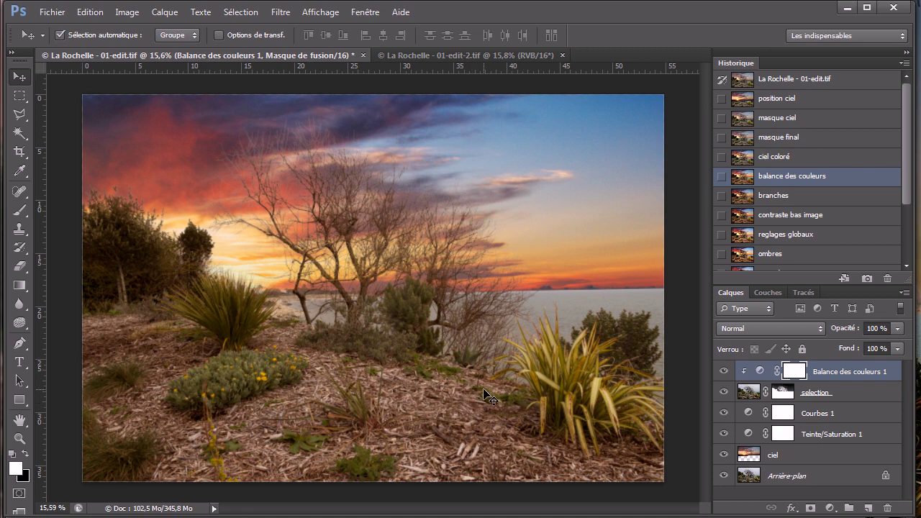
- Compare the tree branches up close between the "balance des couleurs" and "branches" snapshots, then examine the full image
{"action": "scroll", "coordinate": [291, 137], "scroll_direction": "up", "scroll_amount": 1}
{"action": "scroll", "coordinate": [291, 137], "scroll_direction": "up", "scroll_amount": 12}
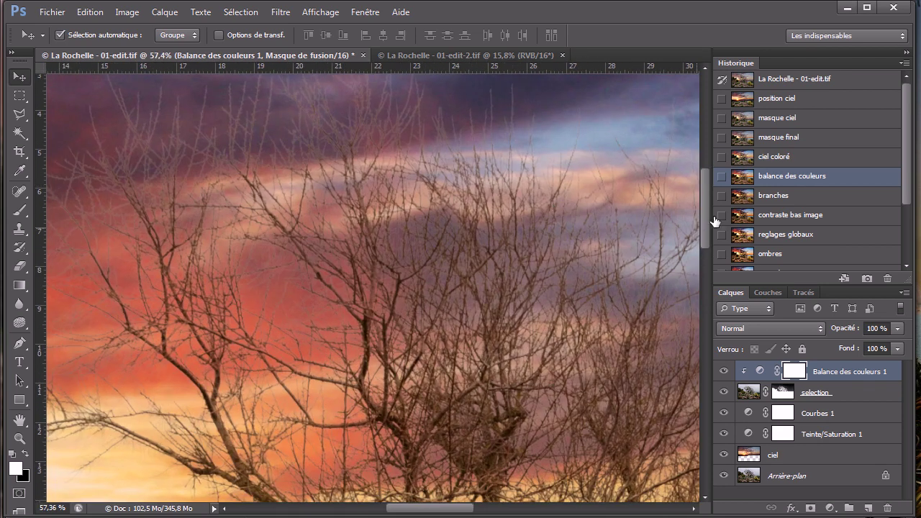
{"action": "left_click", "coordinate": [767, 198]}
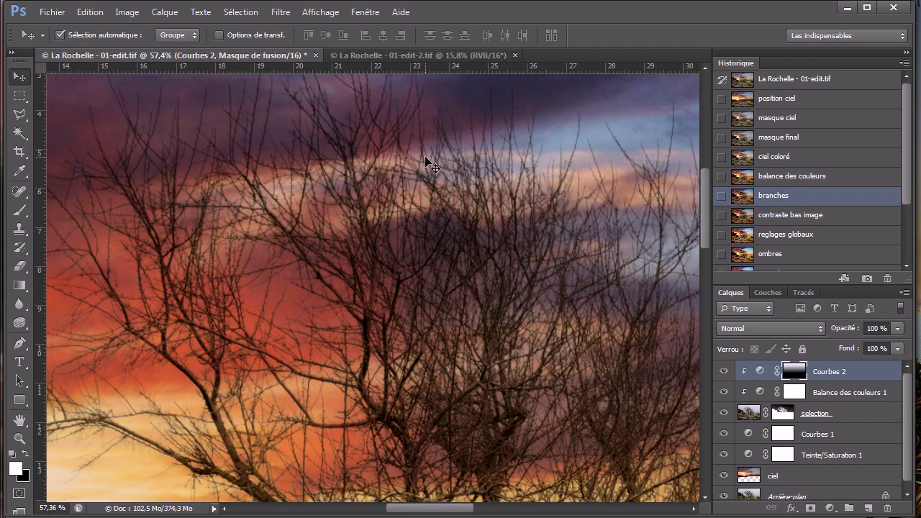
{"action": "scroll", "coordinate": [426, 160], "scroll_direction": "down", "scroll_amount": 4}
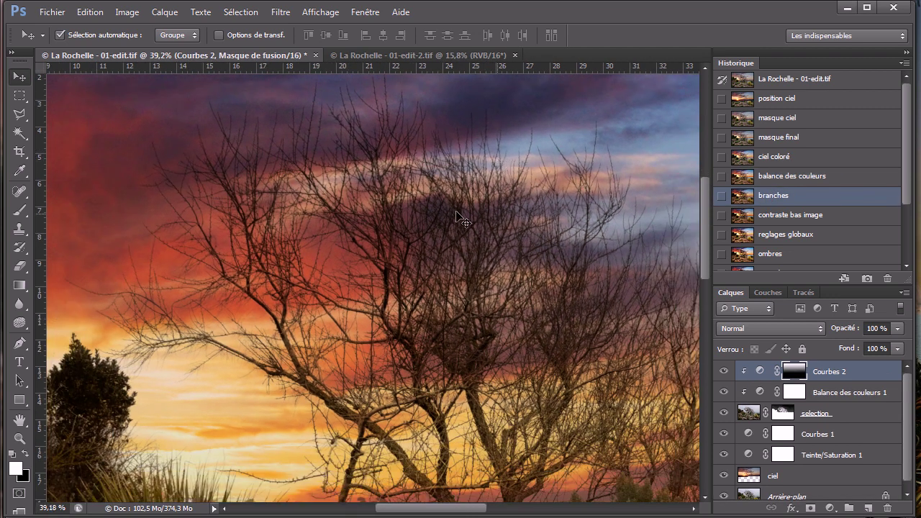
{"action": "scroll", "coordinate": [148, 233], "scroll_direction": "up", "scroll_amount": 5}
{"action": "scroll", "coordinate": [147, 230], "scroll_direction": "down", "scroll_amount": 7}
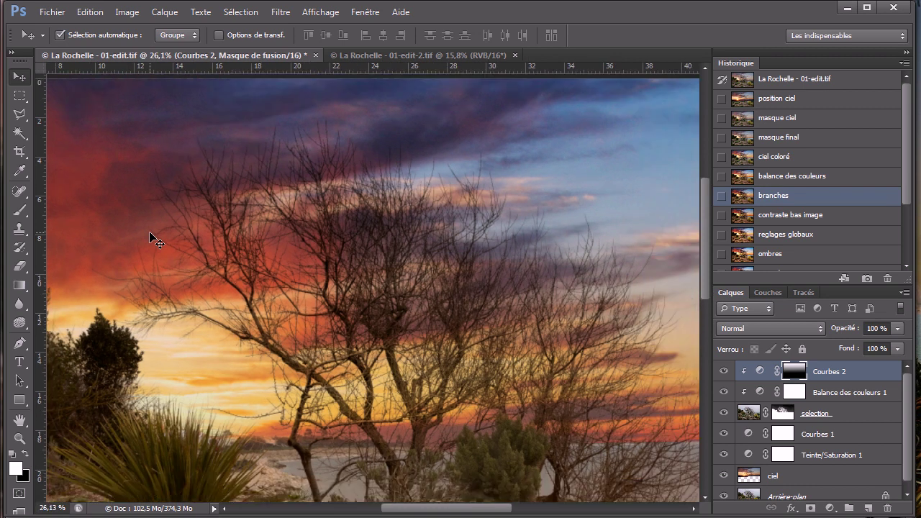
{"action": "scroll", "coordinate": [150, 232], "scroll_direction": "down", "scroll_amount": 4}
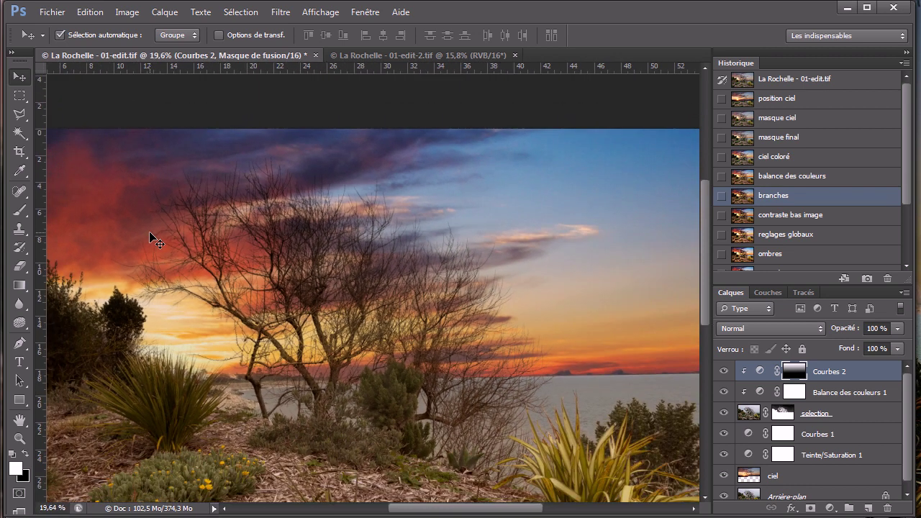
{"action": "scroll", "coordinate": [149, 231], "scroll_direction": "down", "scroll_amount": 3}
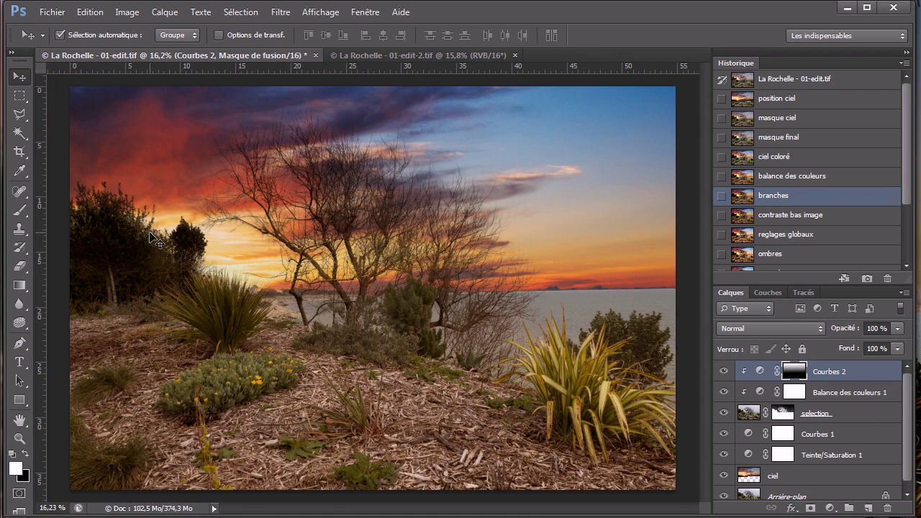
- Review the snapshots "contraste bas image", "reglages globaux", "ombres" and "netteté" in order, ending on "FIN"
{"action": "left_click", "coordinate": [768, 214]}
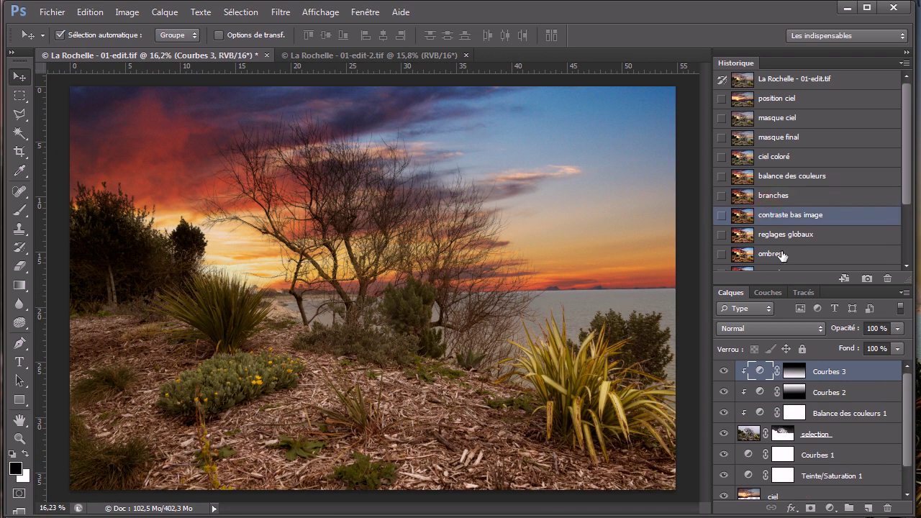
{"action": "left_click", "coordinate": [796, 238]}
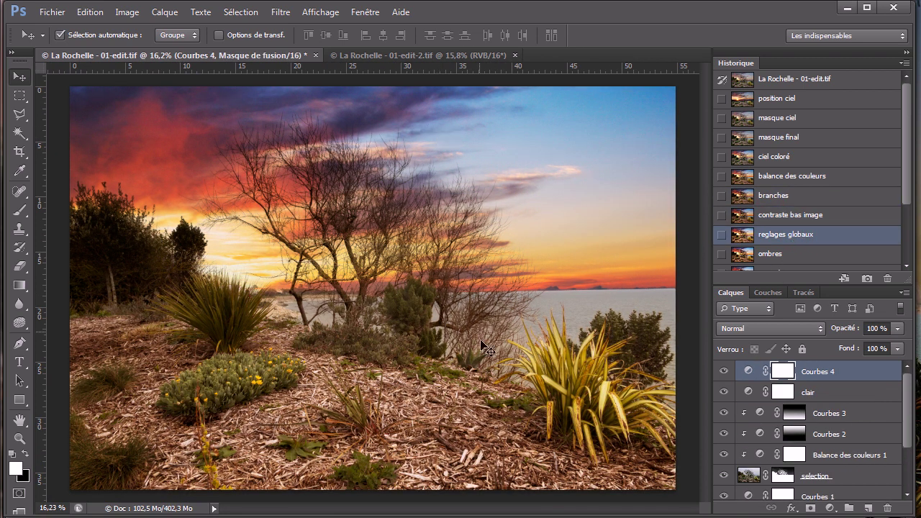
{"action": "left_click", "coordinate": [763, 254]}
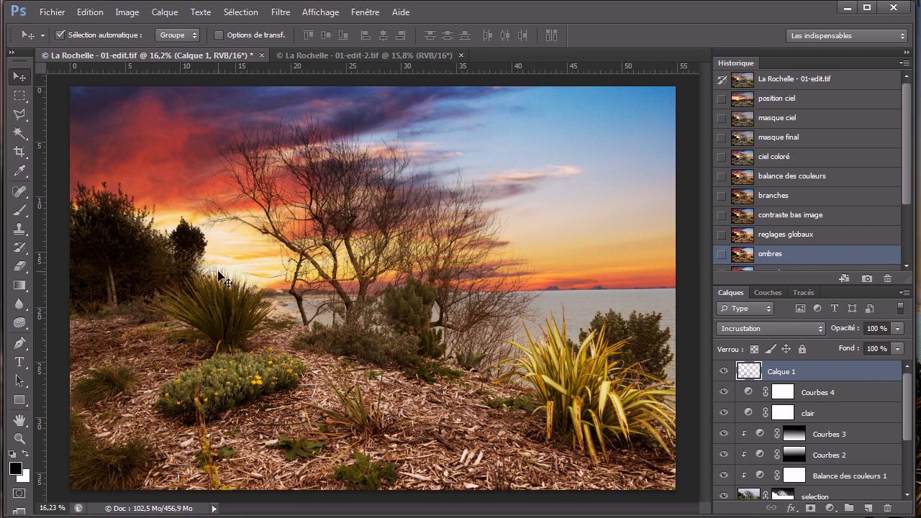
{"action": "left_click_drag", "start_coordinate": [906, 207], "coordinate": [918, 264]}
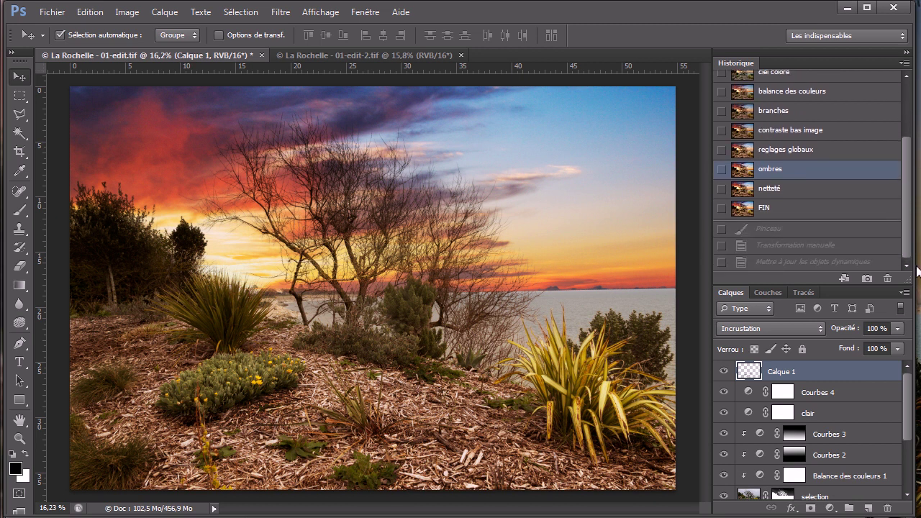
{"action": "left_click", "coordinate": [795, 192]}
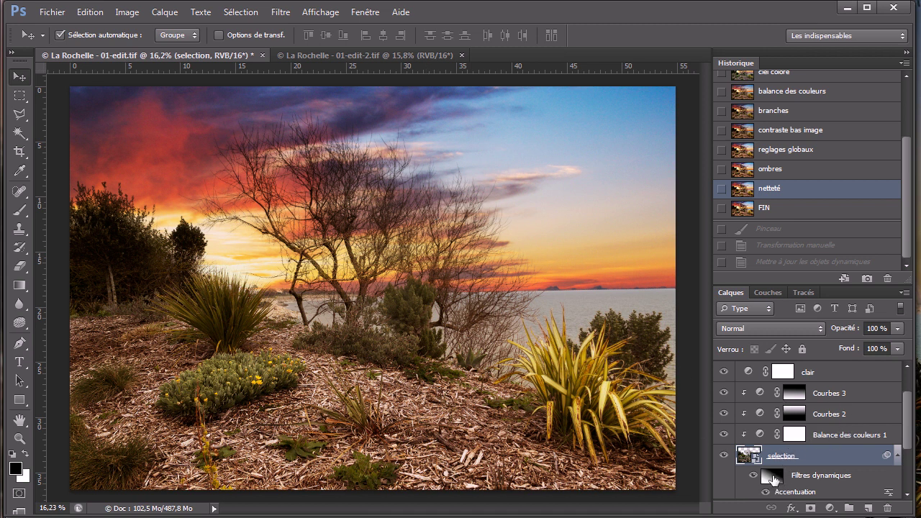
{"action": "left_click", "coordinate": [764, 208]}
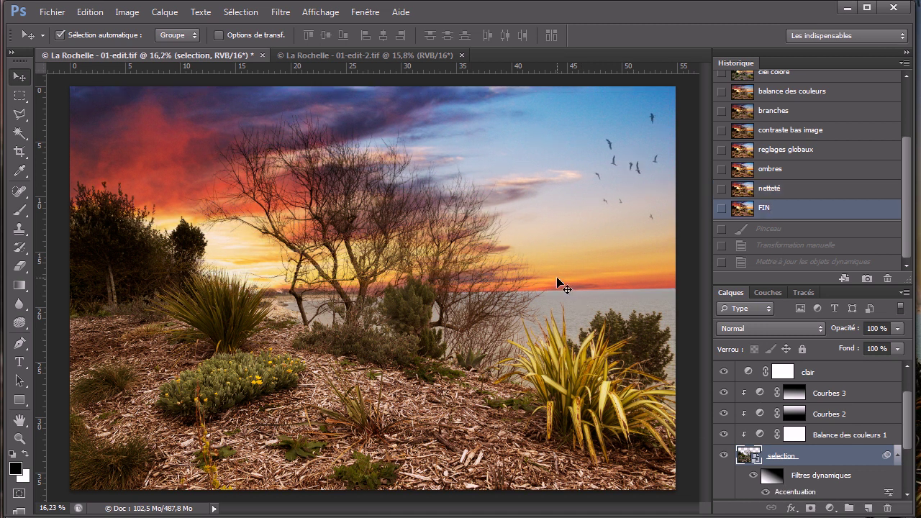